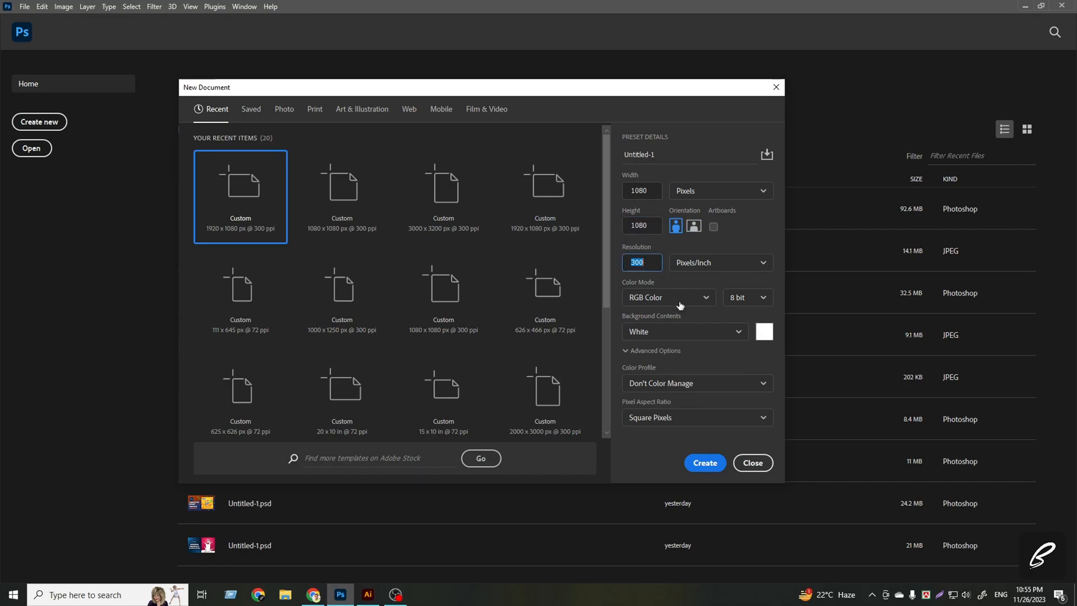
Create a 1080 × 1080 pixel document at 300 pixels/inch in RGB Color with a white background.
left_click(707, 464)
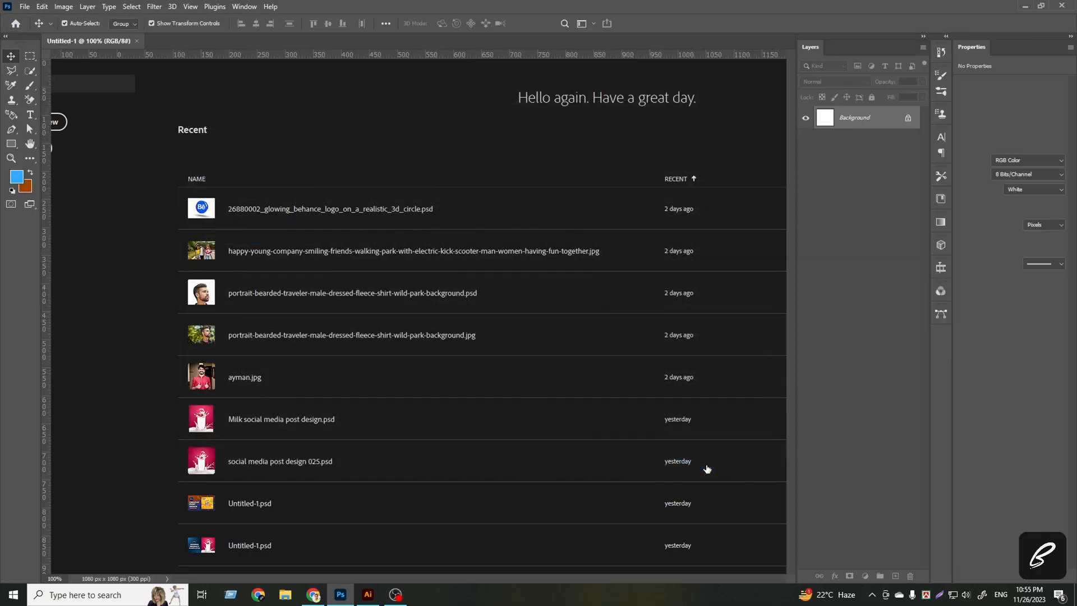
scroll(503, 289, "down", 2)
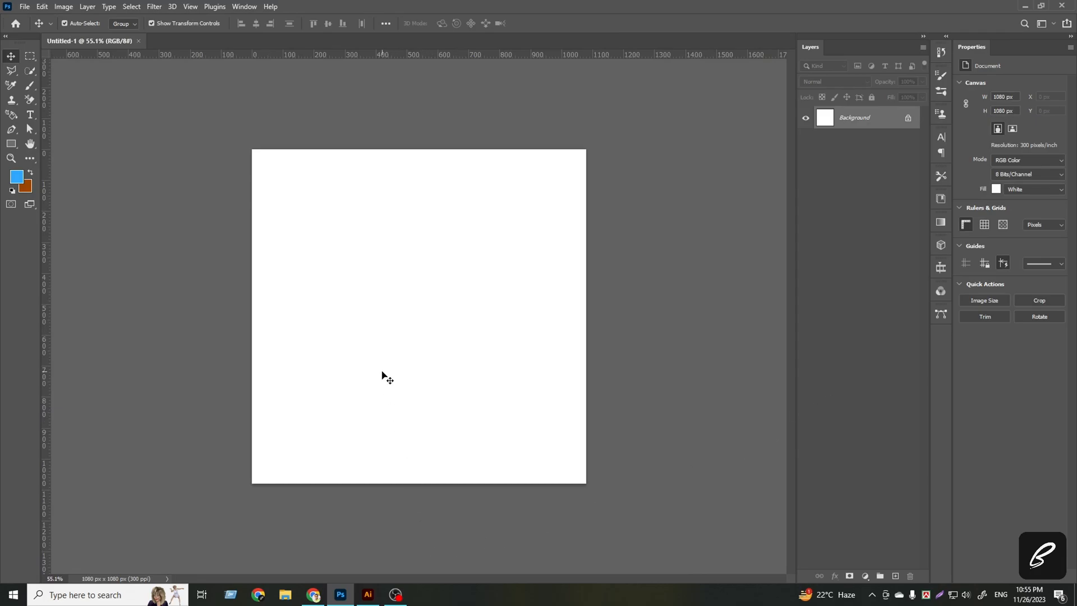
Switch to Illustrator, bring the red and dark red swatches into the Photoshop document, and place them scaled to about 43%.
left_click(369, 597)
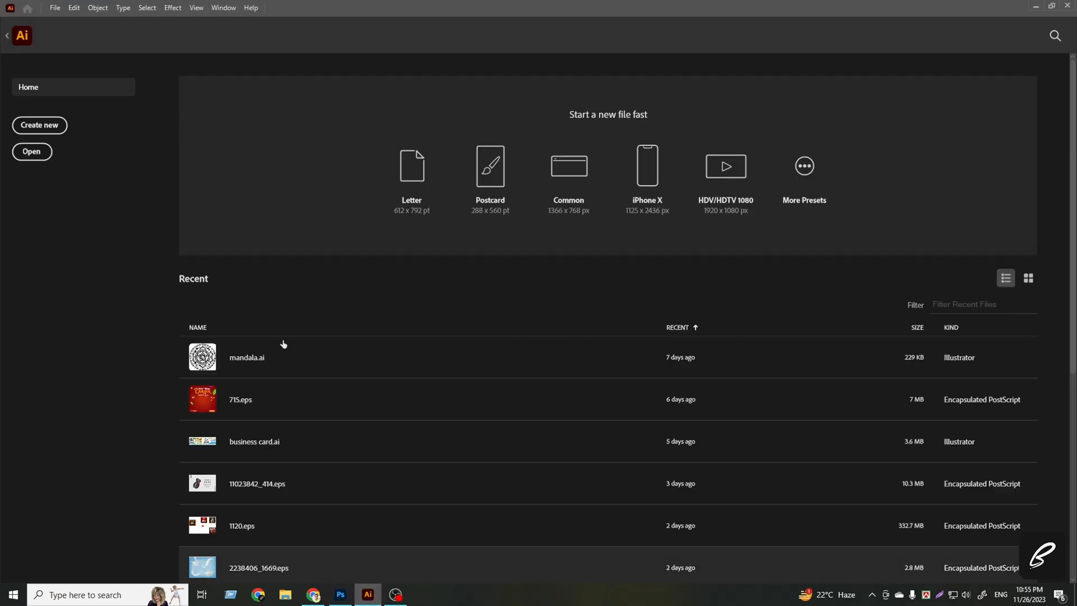
left_click(7, 38)
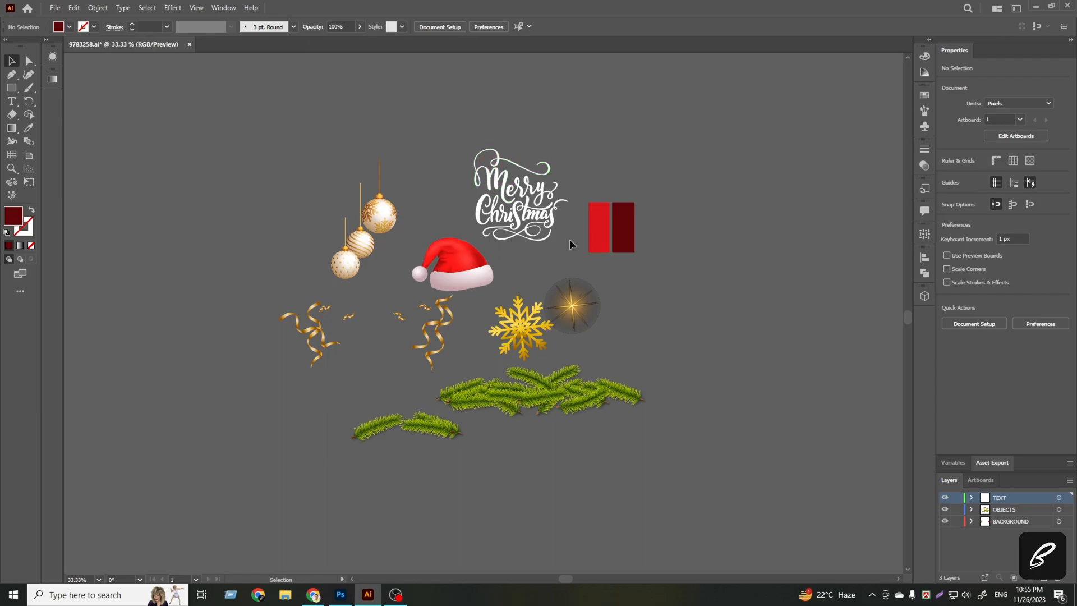
left_click(628, 248)
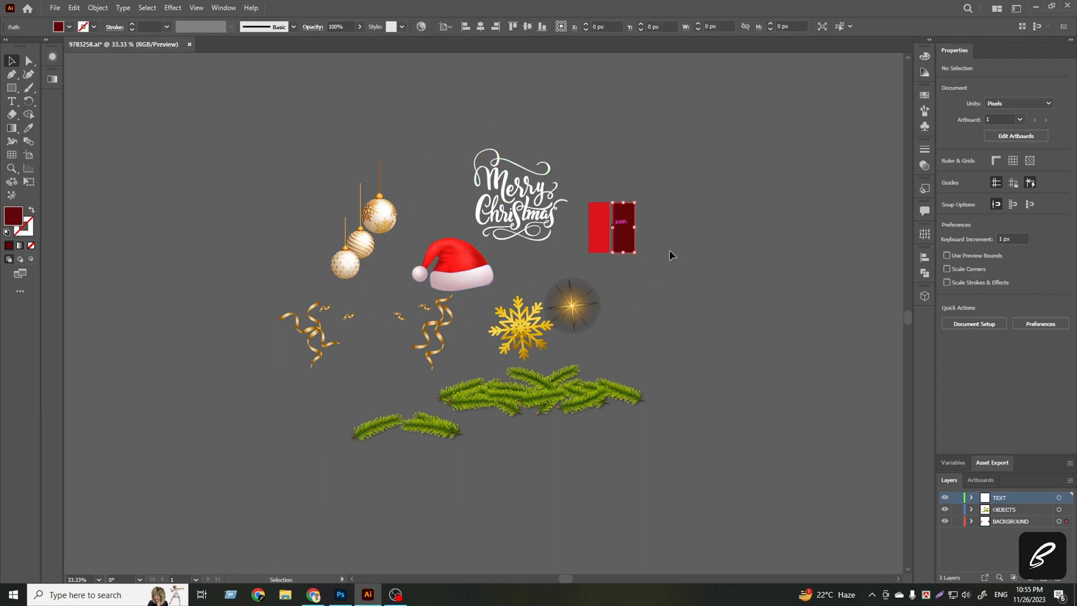
left_click_drag(590, 230, 390, 315)
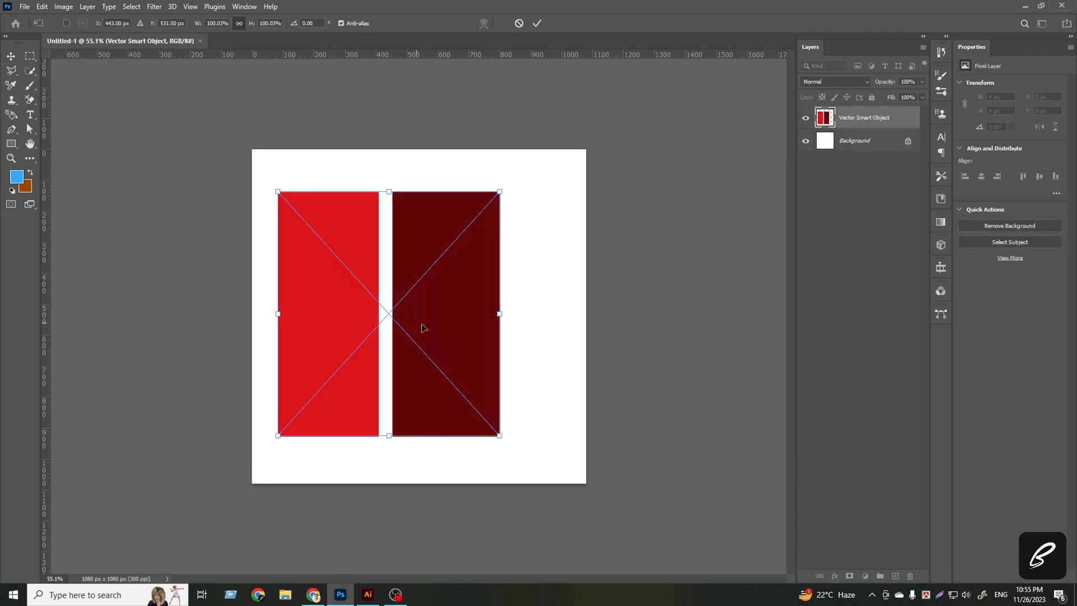
left_click_drag(500, 314, 374, 307)
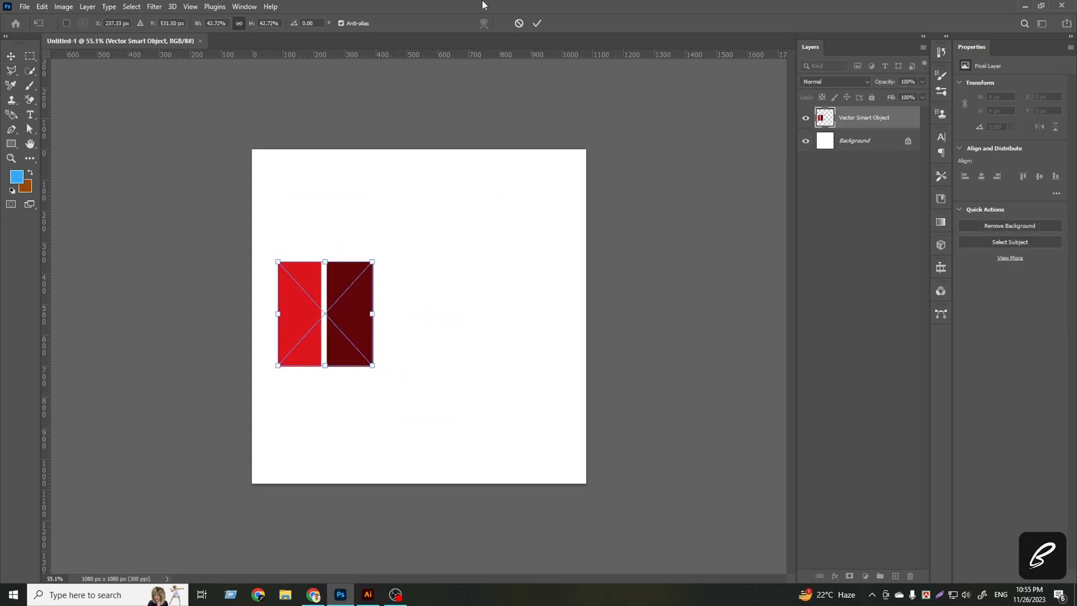
left_click(537, 23)
left_click(851, 297)
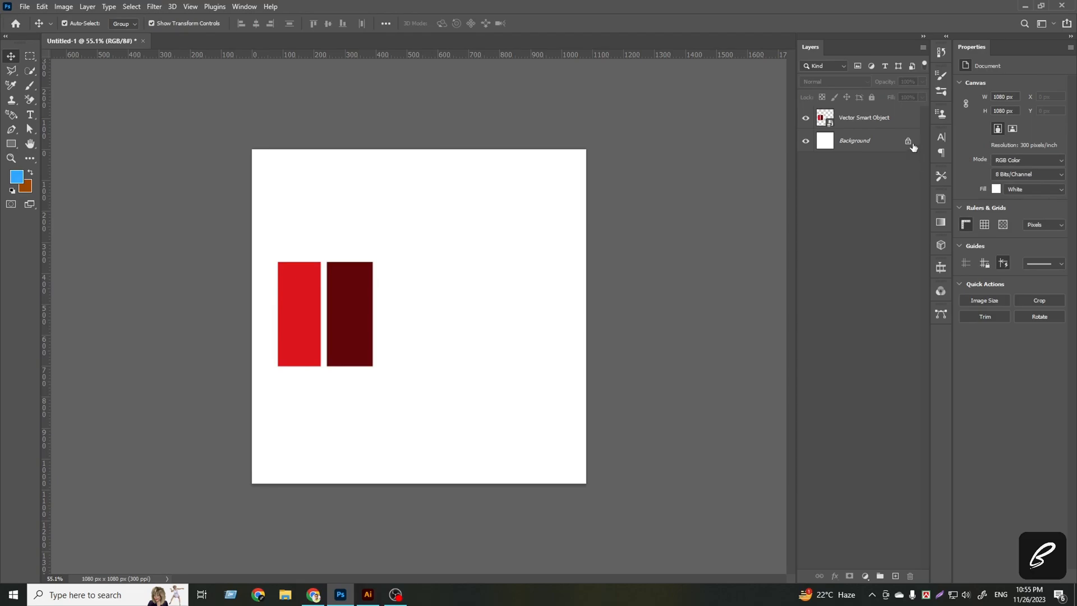
Unlock the Background layer and add a Gradient Overlay effect to it.
left_click(893, 142)
left_click(908, 140)
left_click(865, 199)
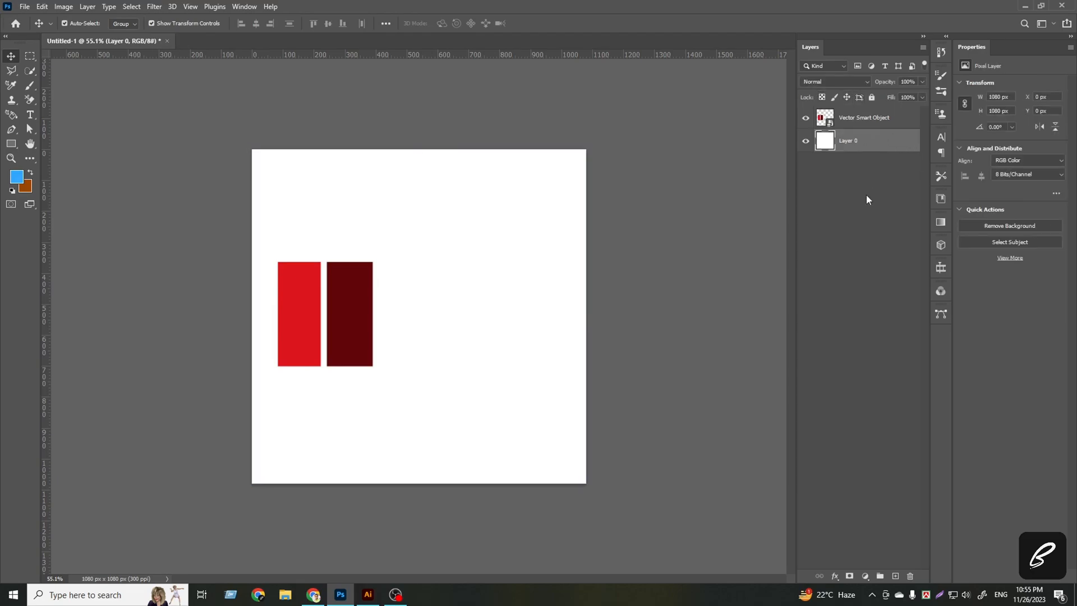
right_click(874, 142)
left_click(892, 121)
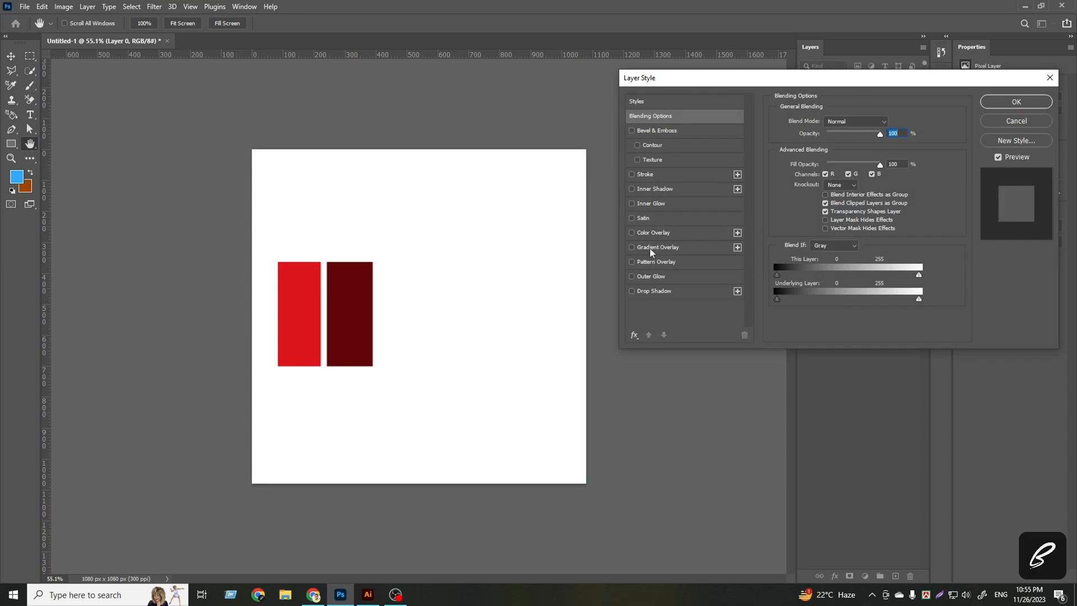
left_click(645, 251)
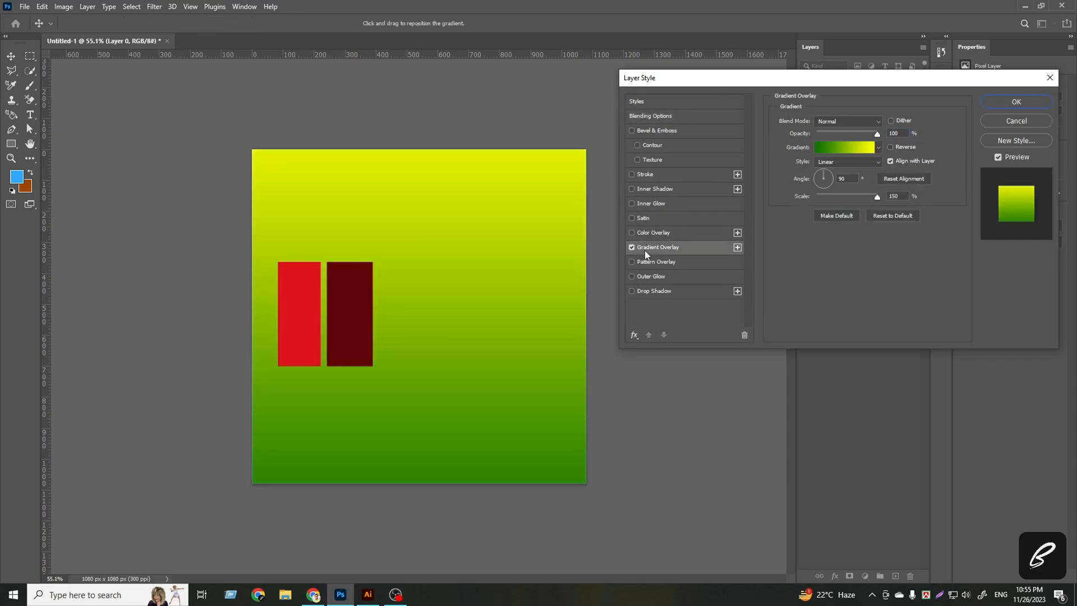
Set the overlay gradient's starting colour stop to dc161d, sampled from the bright red swatch.
left_click(853, 145)
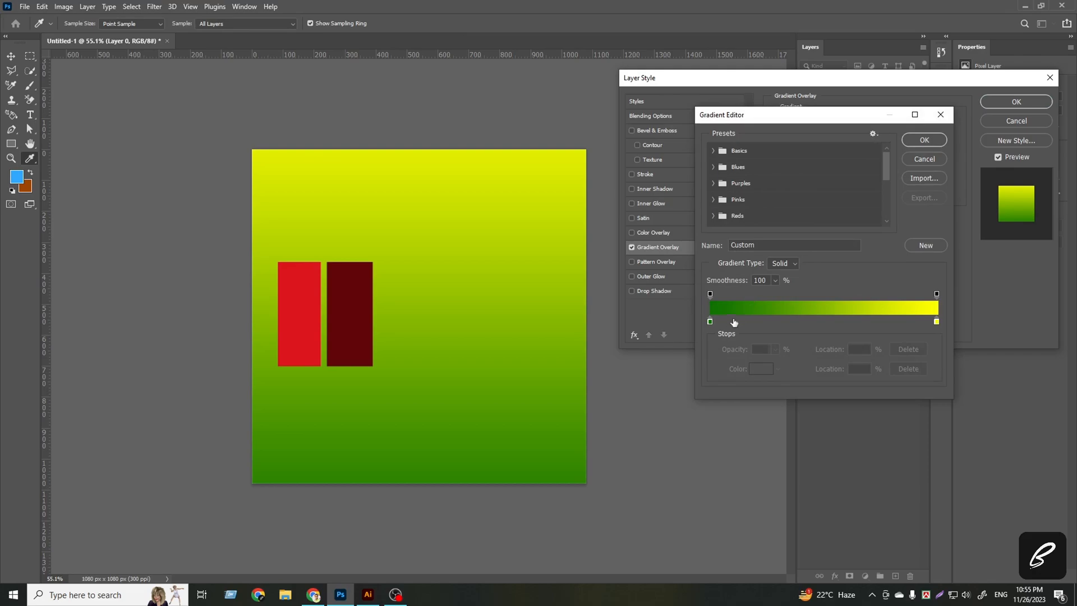
left_click(711, 320)
left_click(758, 370)
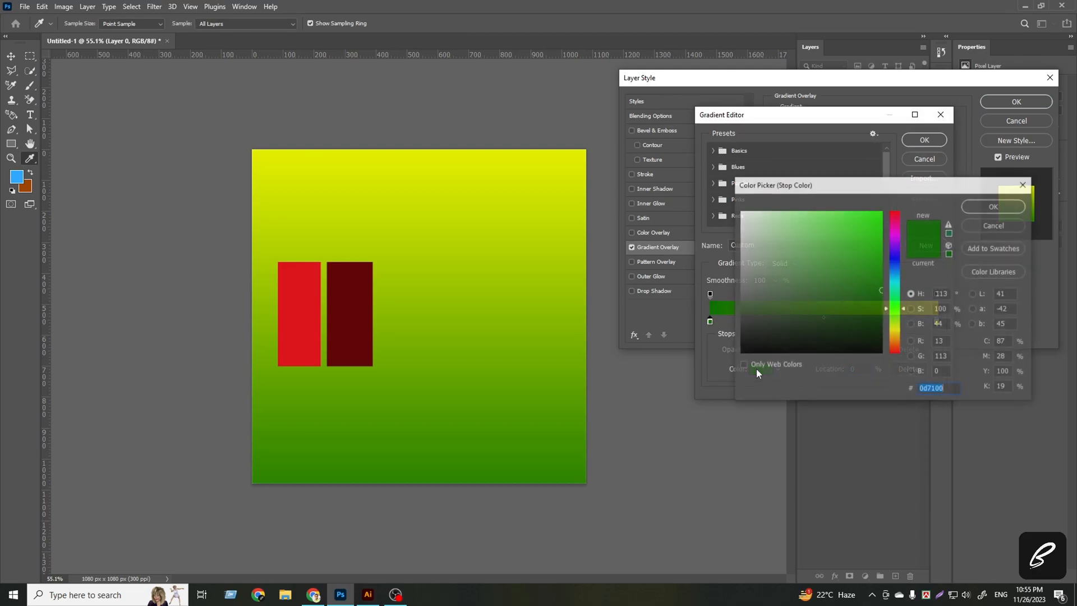
left_click(303, 320)
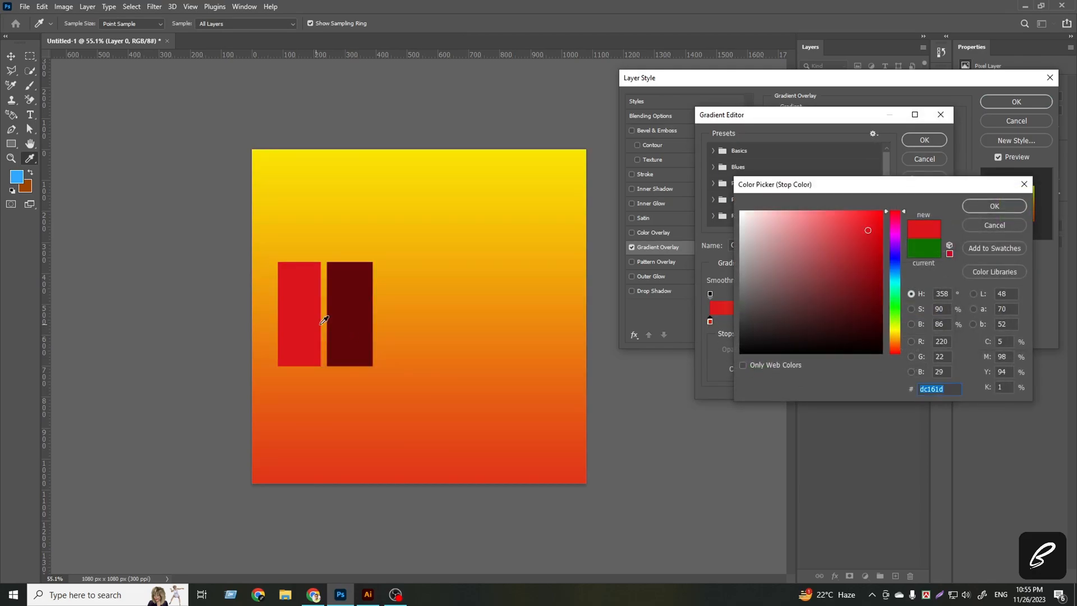
left_click(991, 205)
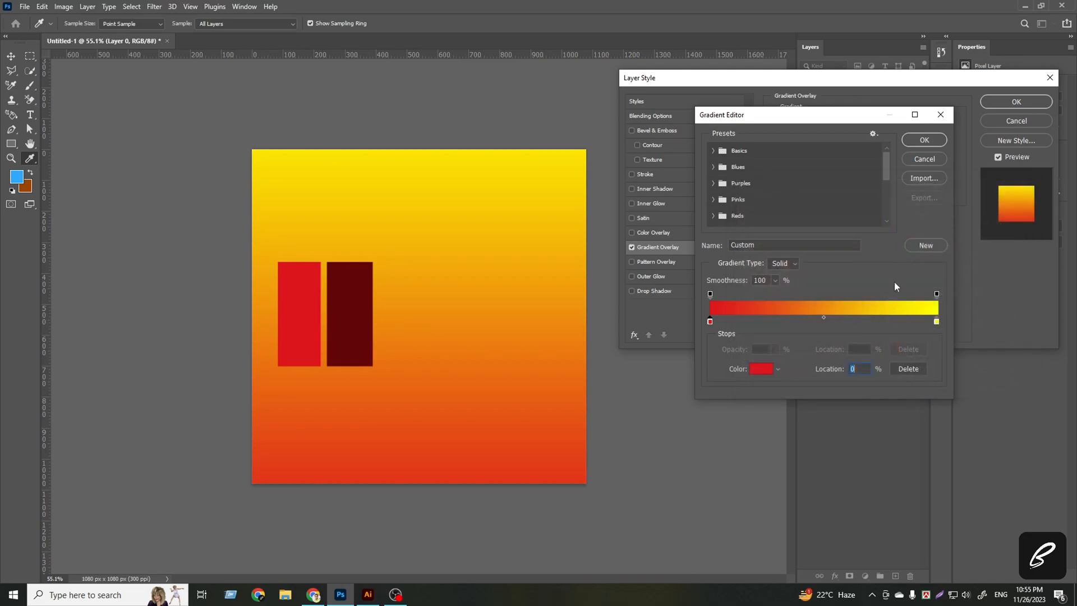
Set the gradient's end stop to the dark red swatch's colour, shifted to full saturation, and accept the gradient.
left_click(936, 322)
left_click(768, 371)
left_click(348, 308)
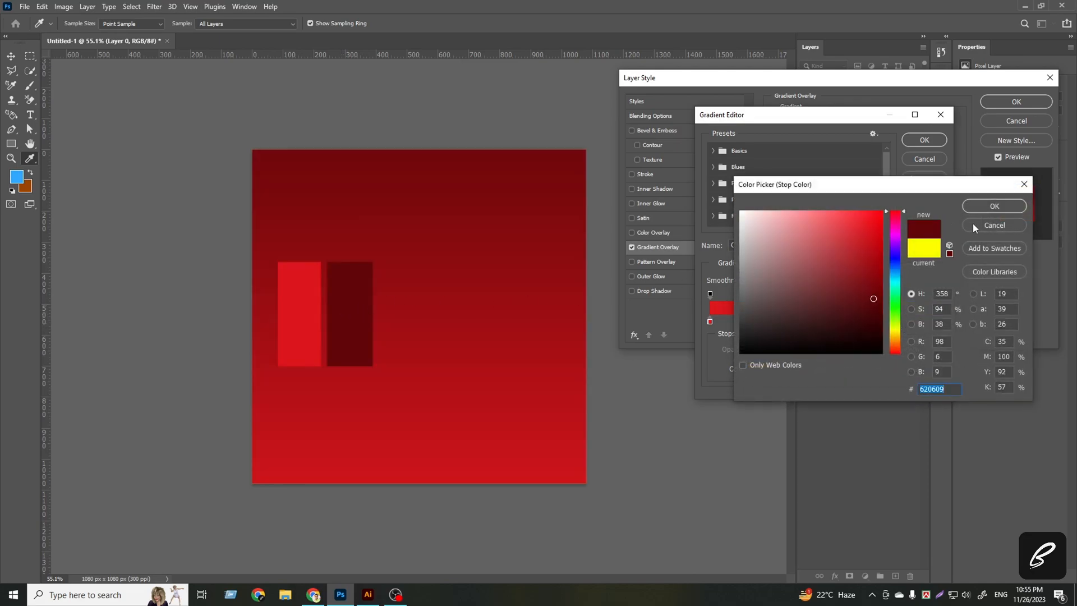
left_click_drag(873, 298, 883, 303)
left_click(994, 206)
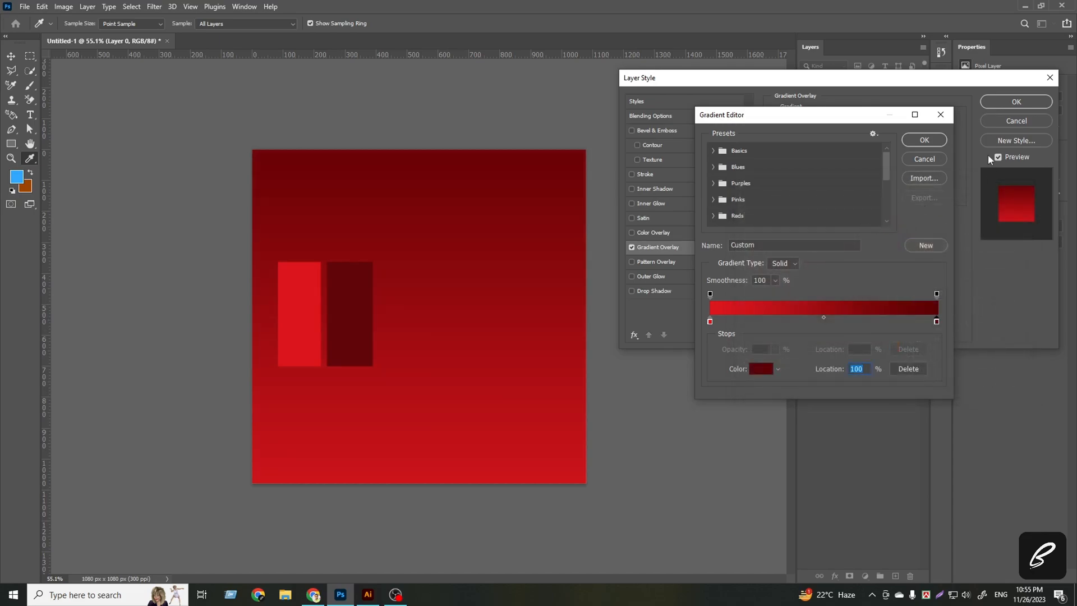
left_click(942, 141)
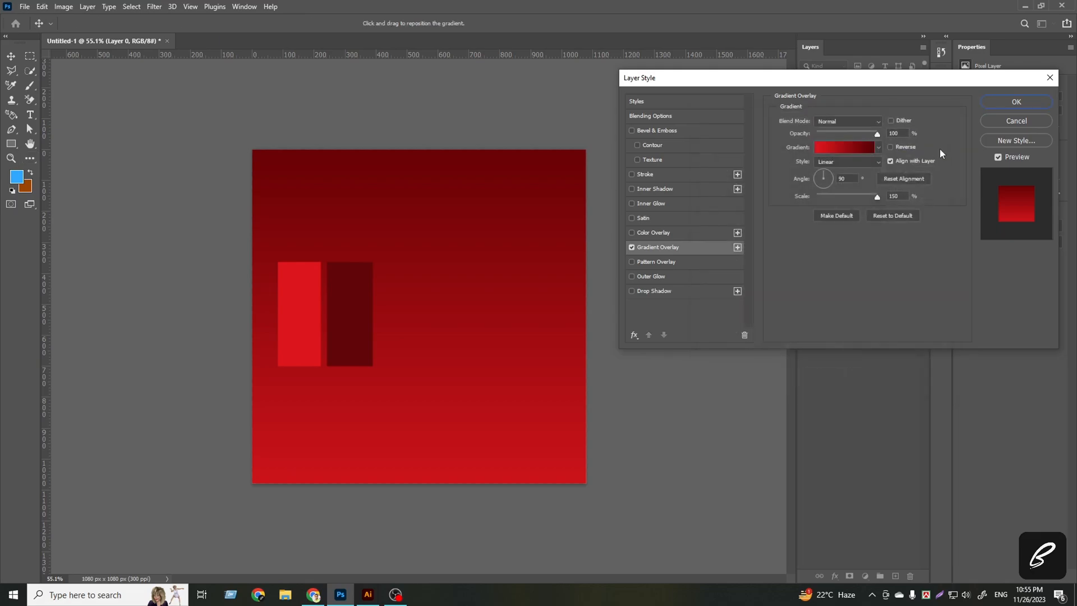
Make the overlay gradient Radial without Reverse, move its bright centre to the upper middle of the canvas, and apply the effect.
left_click(892, 147)
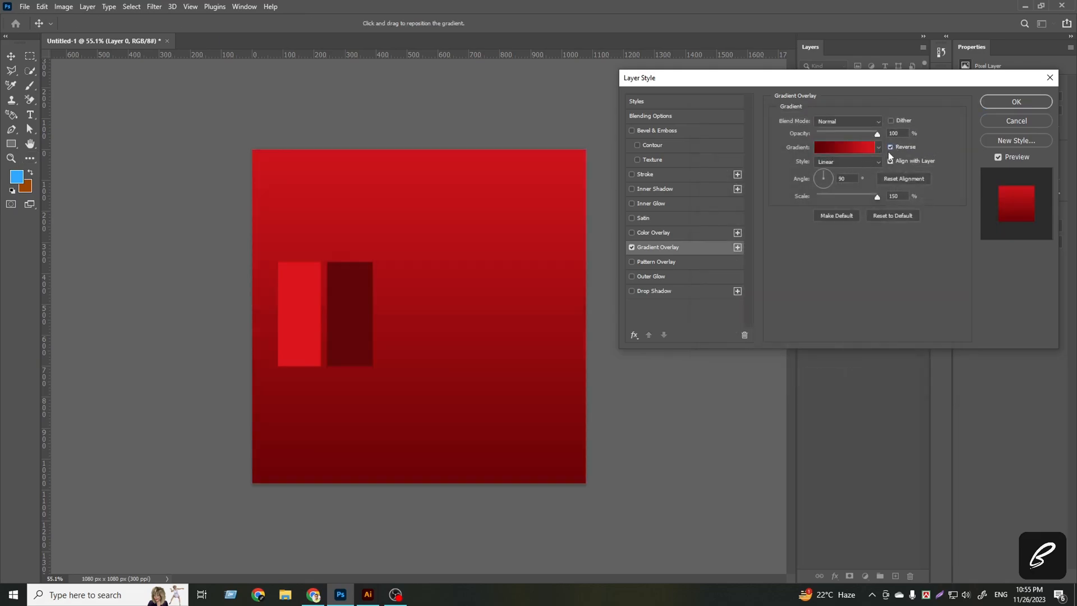
left_click(847, 162)
left_click(847, 176)
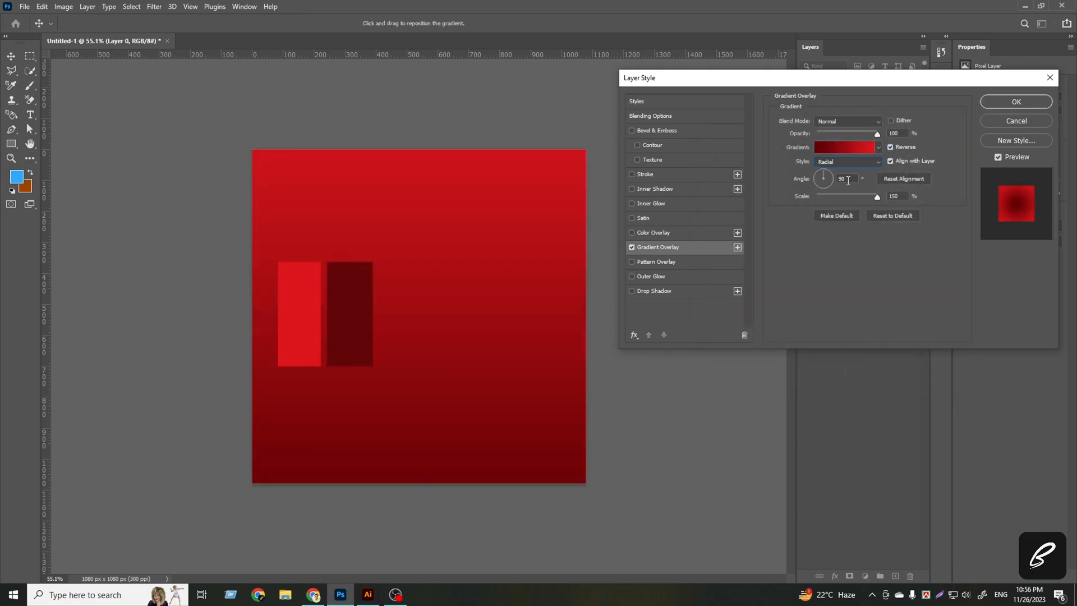
left_click(891, 147)
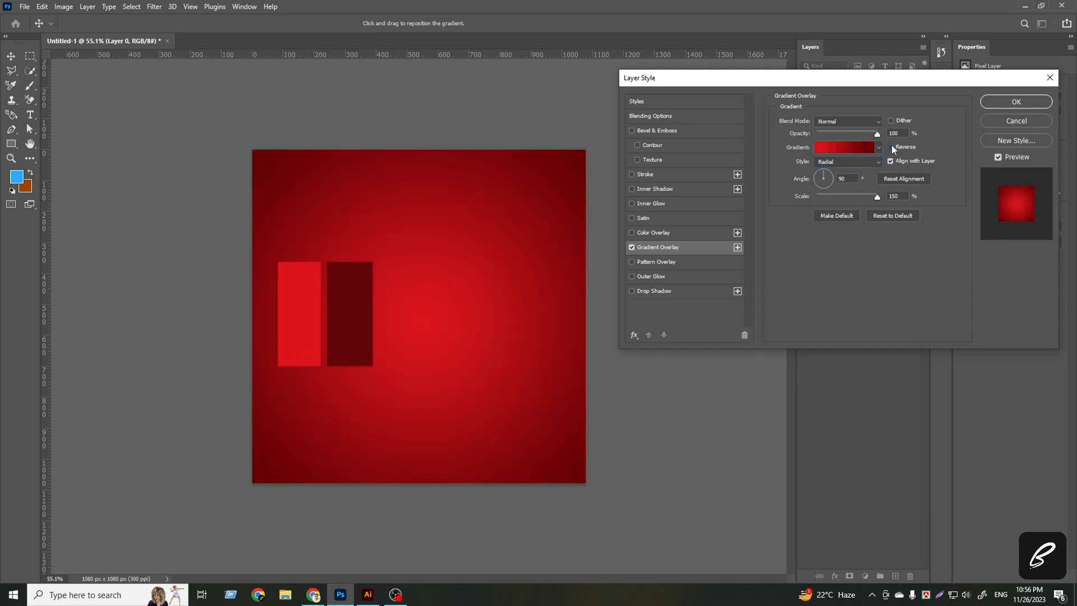
left_click_drag(450, 360, 447, 291)
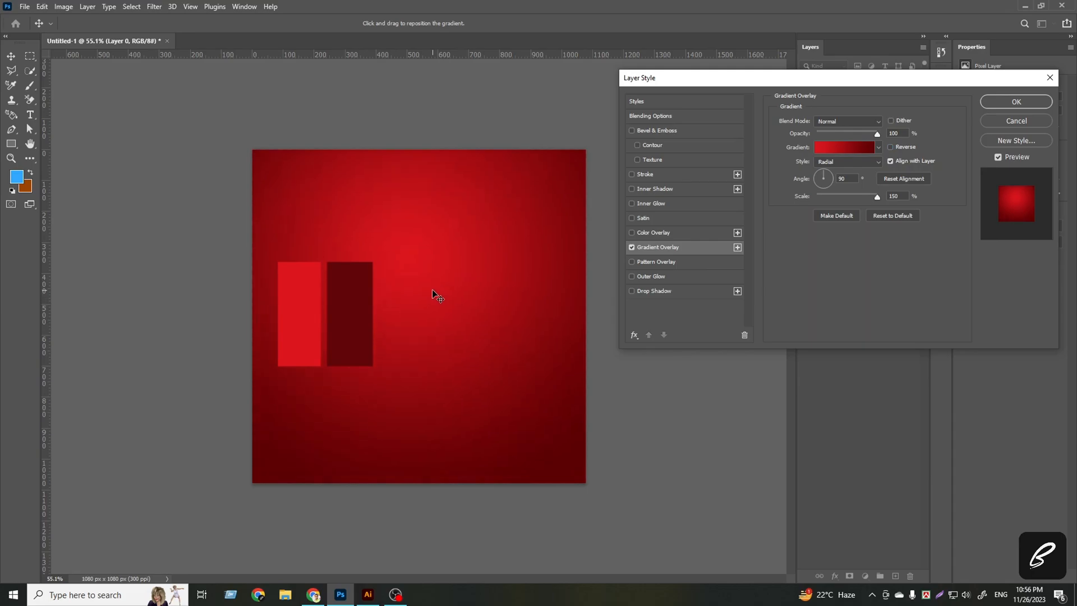
left_click(1015, 107)
Delete the colour swatch layer and add a new empty layer above the gradient layer.
left_click_drag(861, 117, 907, 575)
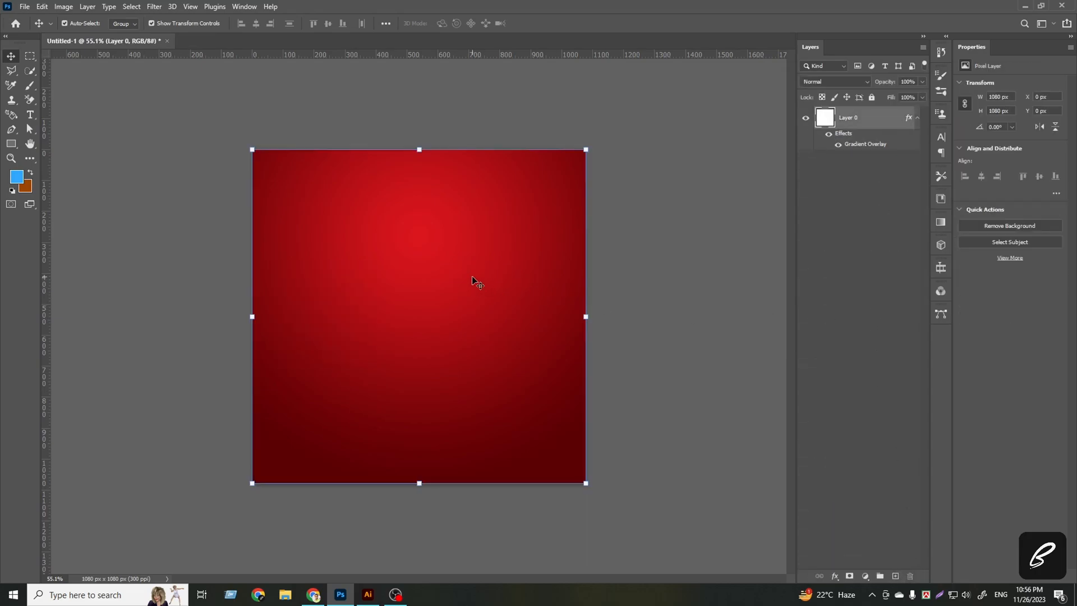
left_click(858, 228)
left_click(899, 577)
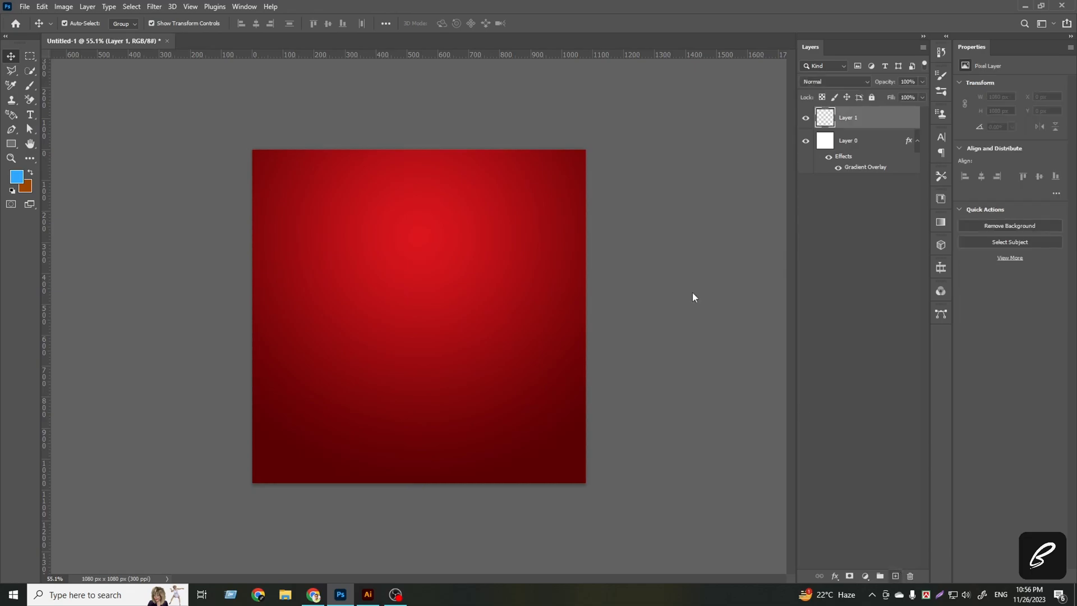
Set the foreground colour to the bright red ff0008.
left_click(16, 177)
left_click(480, 226)
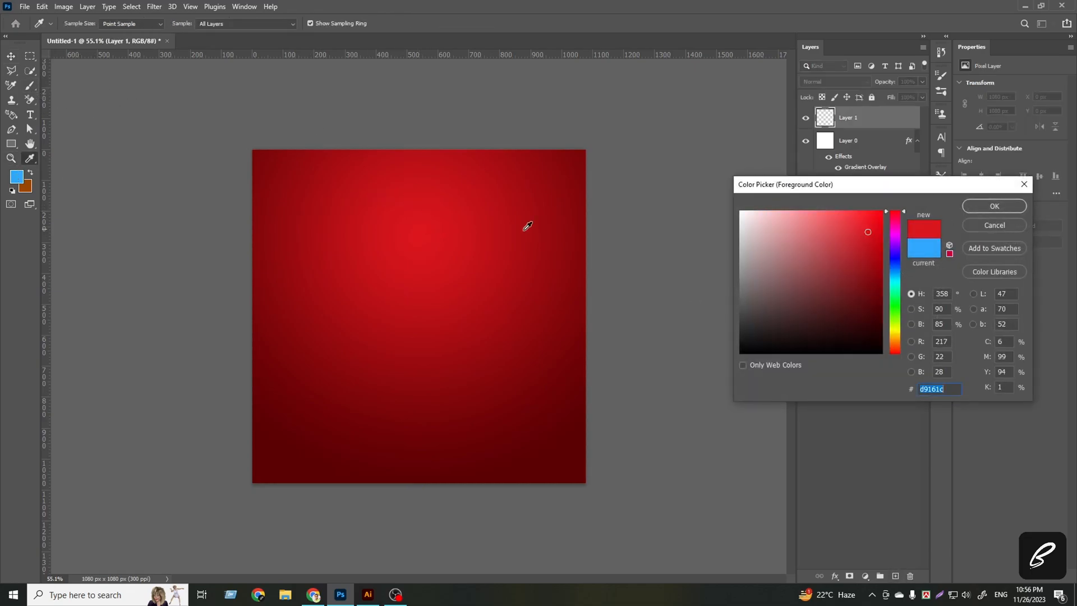
left_click_drag(886, 223, 885, 208)
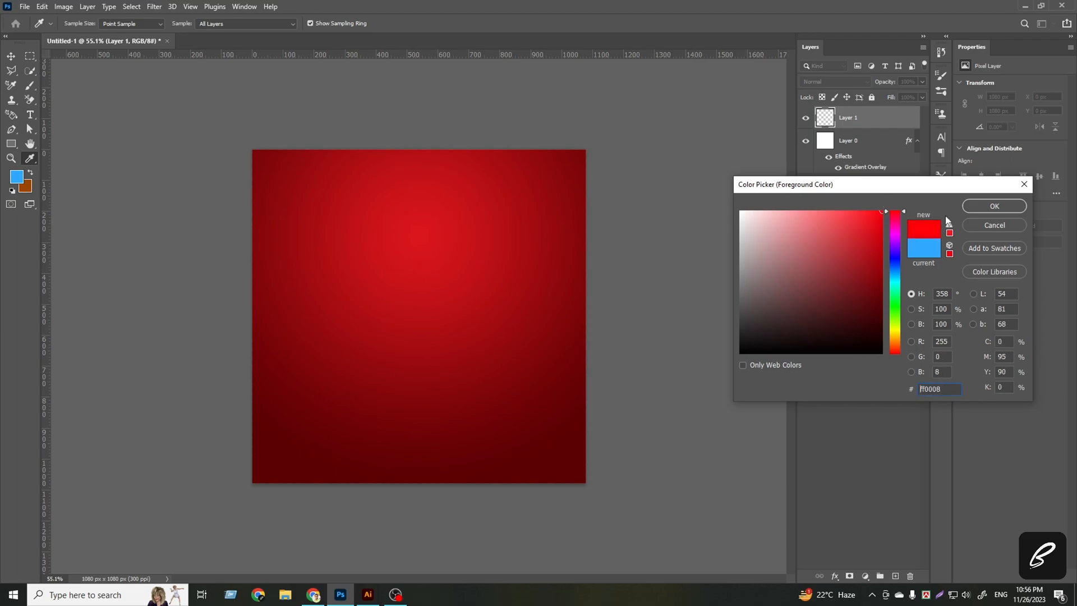
left_click(995, 207)
Paint a soft red glow on the upper middle of Layer 1 using a 1102 px Brush with 0% hardness.
key("b")
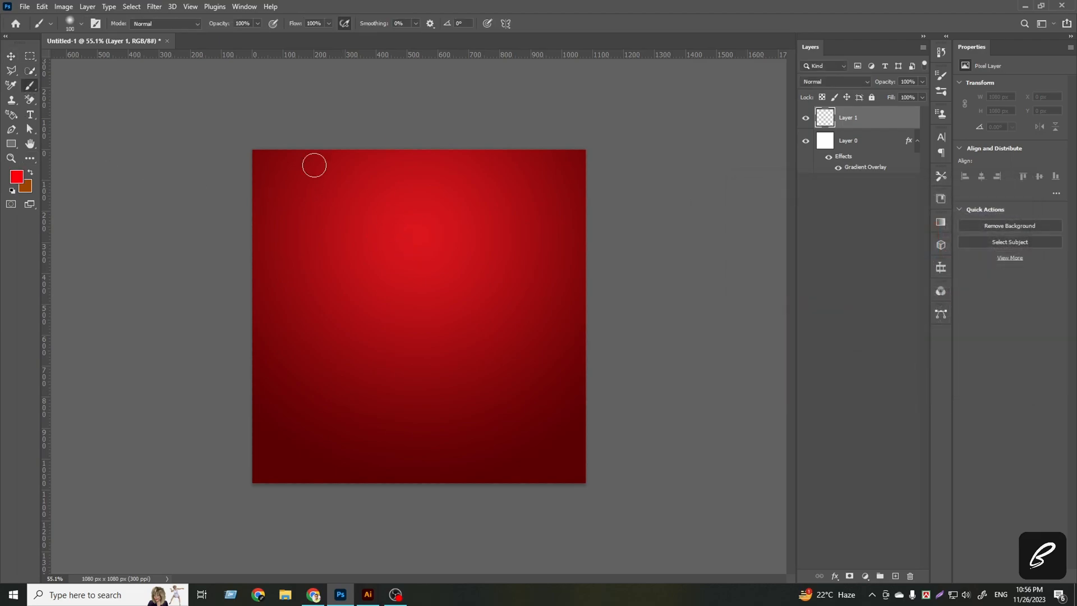
left_click(83, 25)
left_click_drag(99, 63, 110, 64)
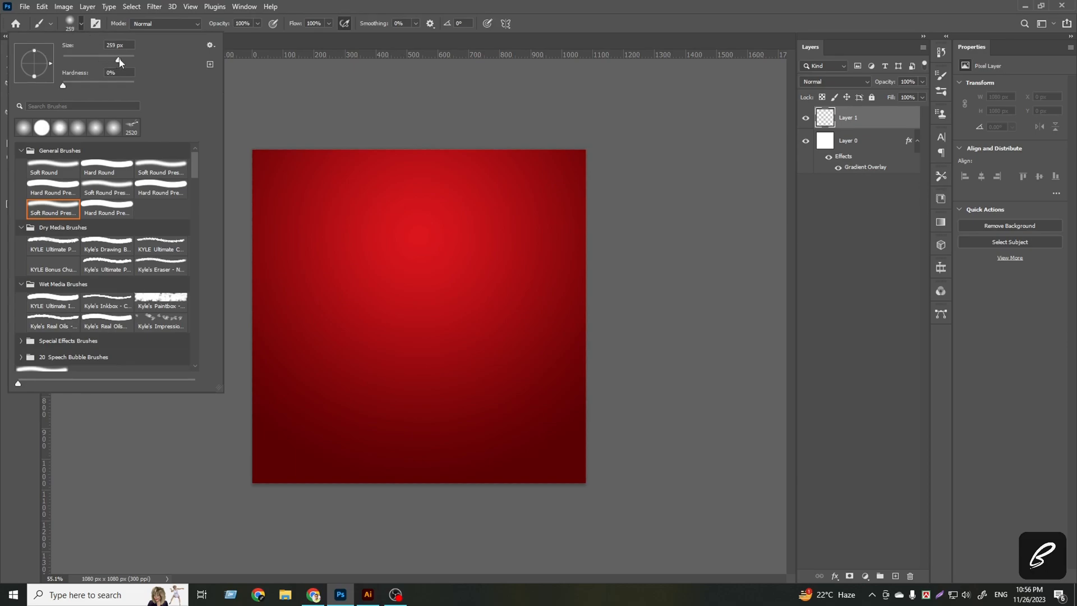
left_click_drag(126, 62, 129, 62)
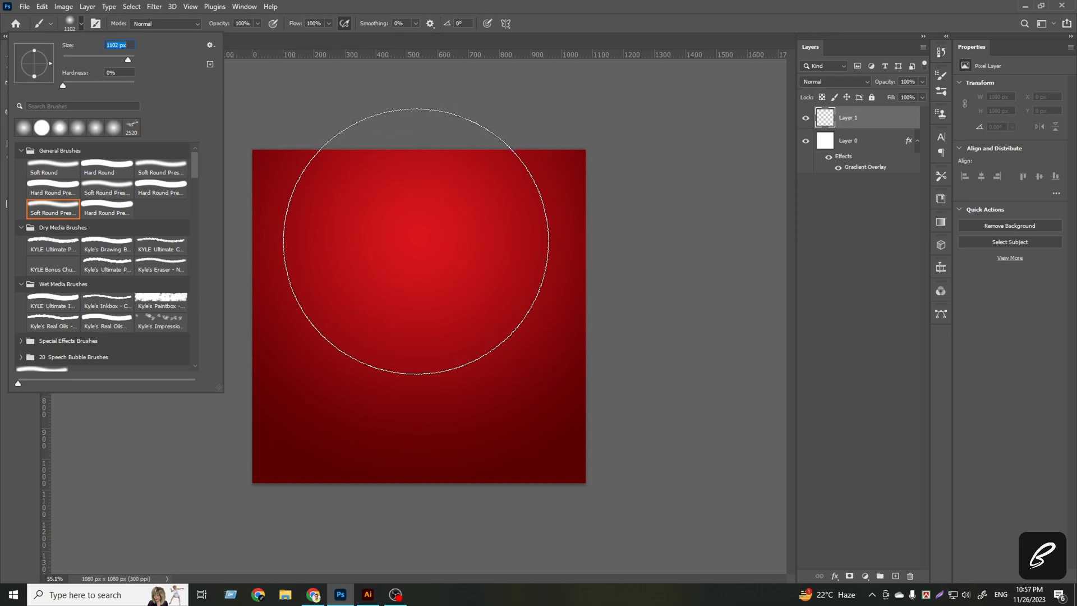
left_click(416, 242)
left_click(415, 241)
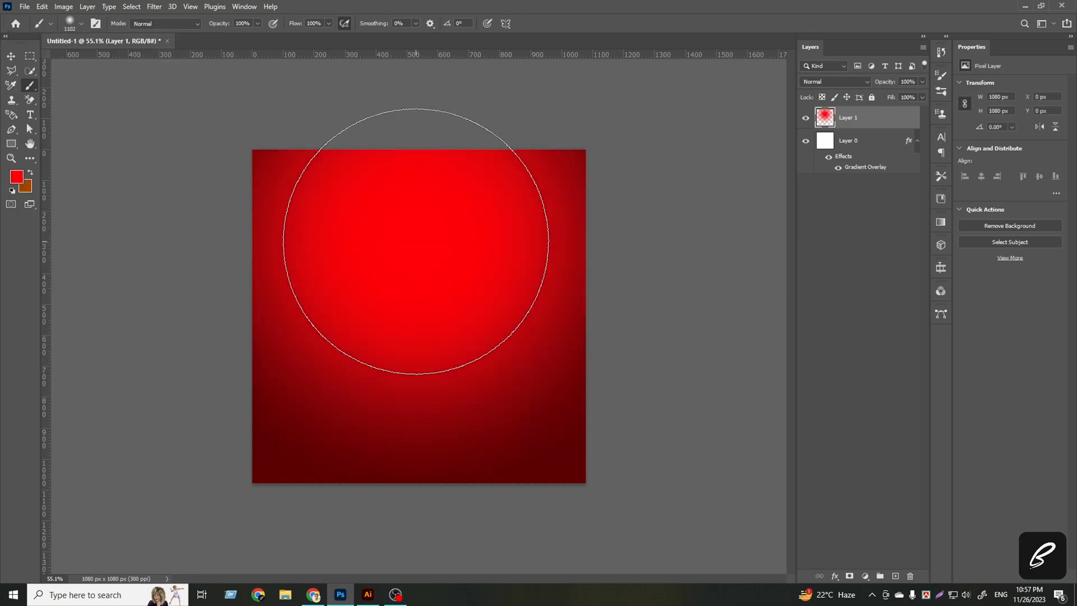
left_click(11, 57)
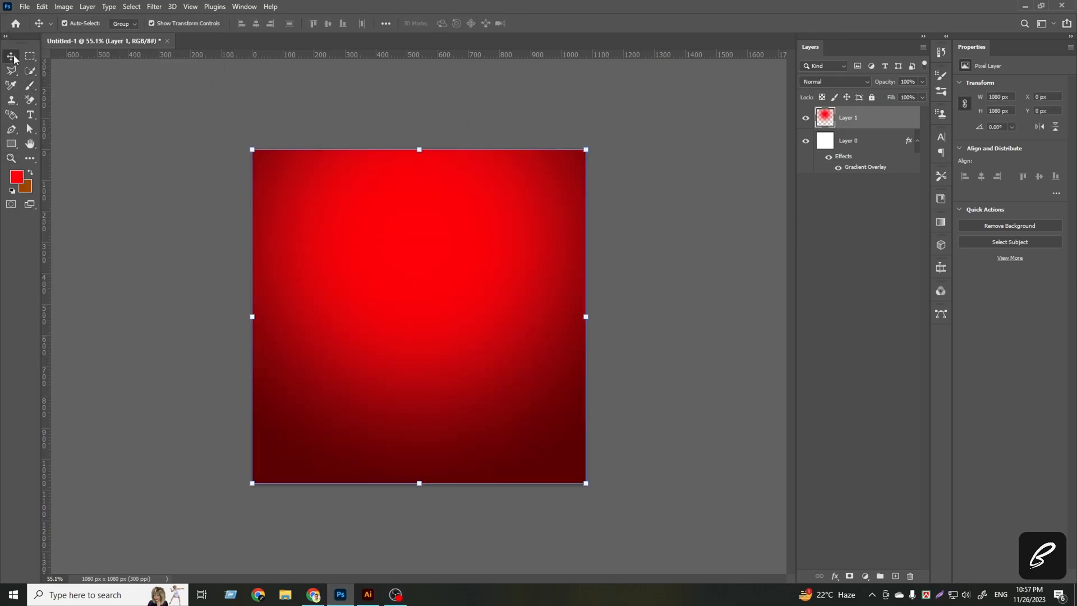
Group Layer 1 and Layer 0 and rename the group to Bg.
left_click(847, 296)
left_click(917, 141)
left_click(892, 122)
left_click(885, 141, "ctrl")
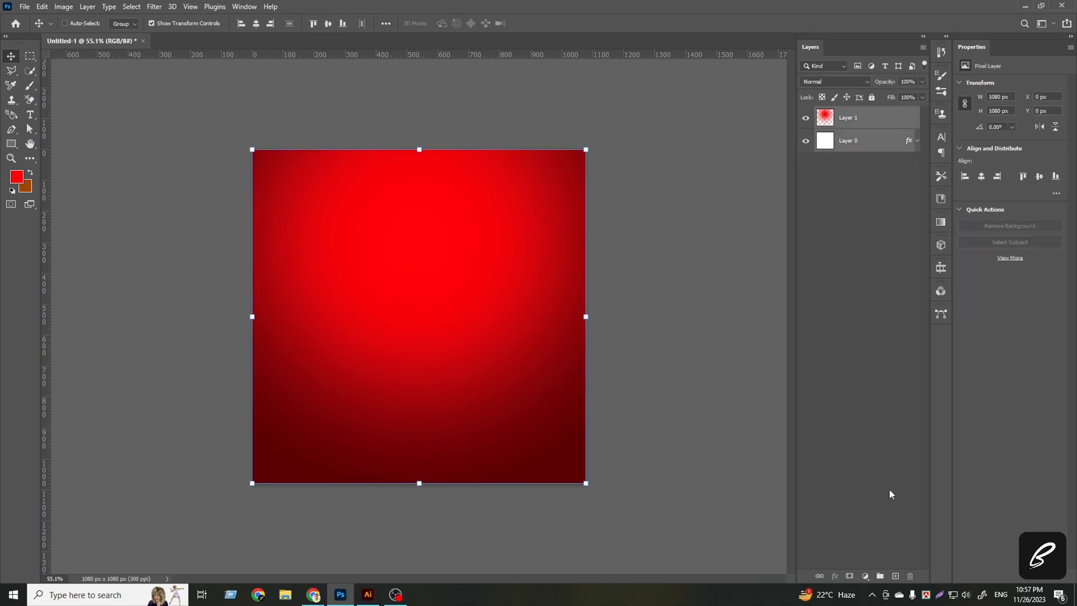
left_click(881, 576)
double_click(847, 113)
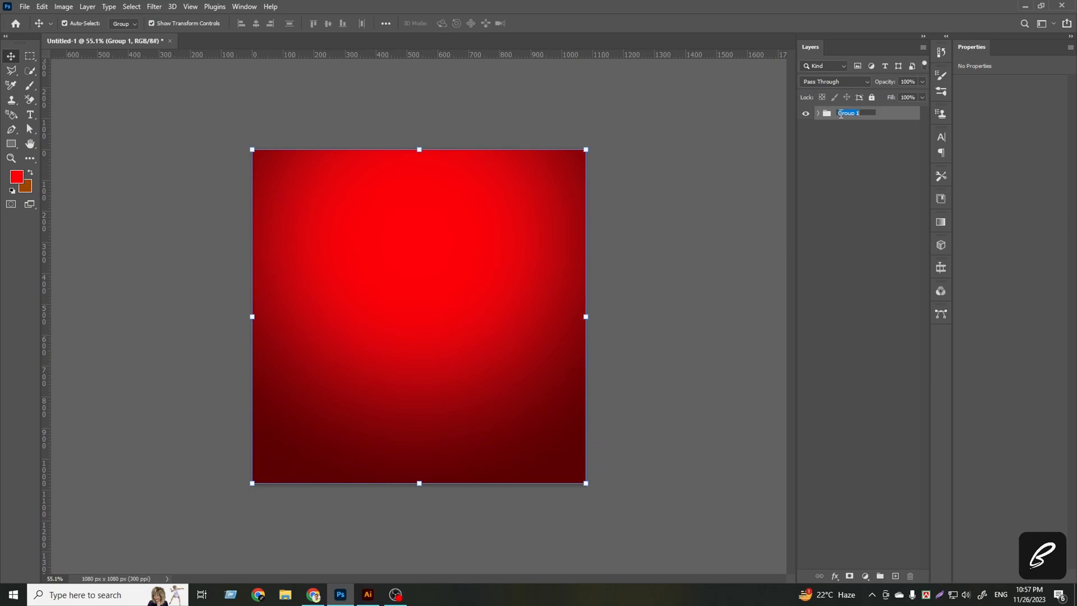
type("Bo")
key("Return")
Add a new empty layer above the Bg group and deselect it.
left_click(850, 395)
left_click(895, 576)
left_click(869, 341)
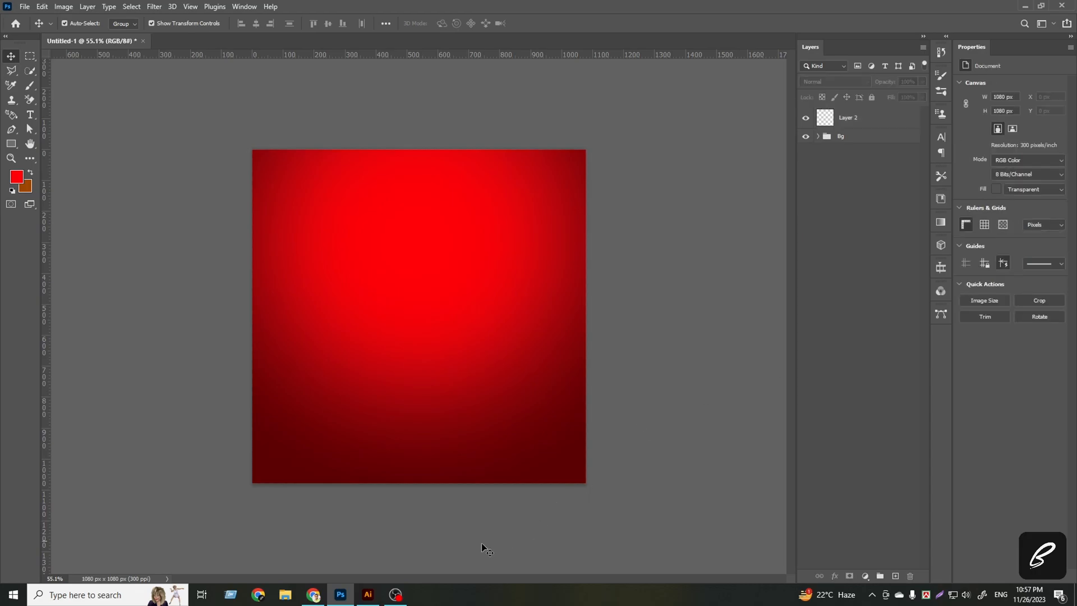
Switch to Illustrator and bring the large pine branch cluster into the Photoshop document as a smart object.
left_click(368, 594)
scroll(456, 418, "down", 3)
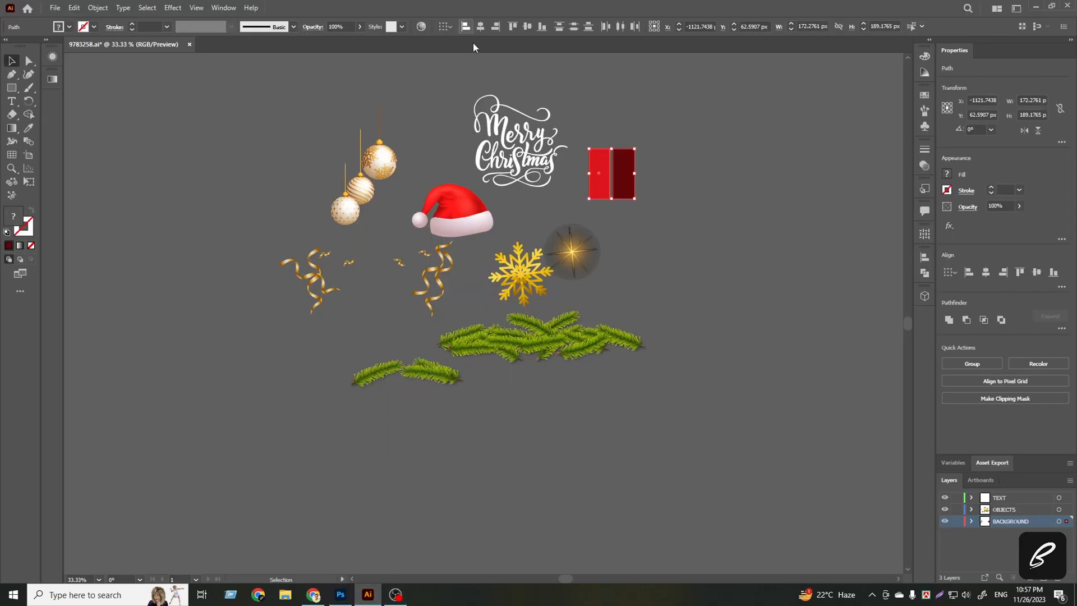
scroll(570, 446, "down", 2)
left_click(568, 447)
left_click_drag(591, 324, 413, 472)
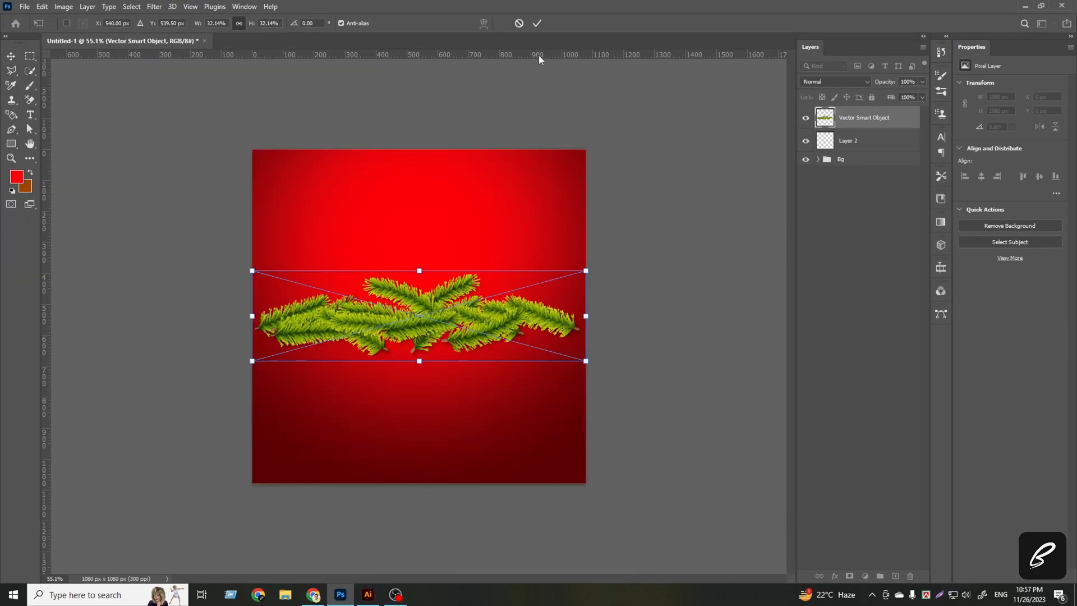
left_click(536, 23)
Move the pine branches to the bottom edge of the canvas, enlarge them to about 49%, and deselect them.
left_click_drag(459, 288, 441, 466)
key("ctrl+t")
left_click_drag(417, 401, 417, 350)
mouse_move(435, 453)
left_mouse_down()
mouse_move(445, 406)
mouse_move(438, 456)
left_mouse_up()
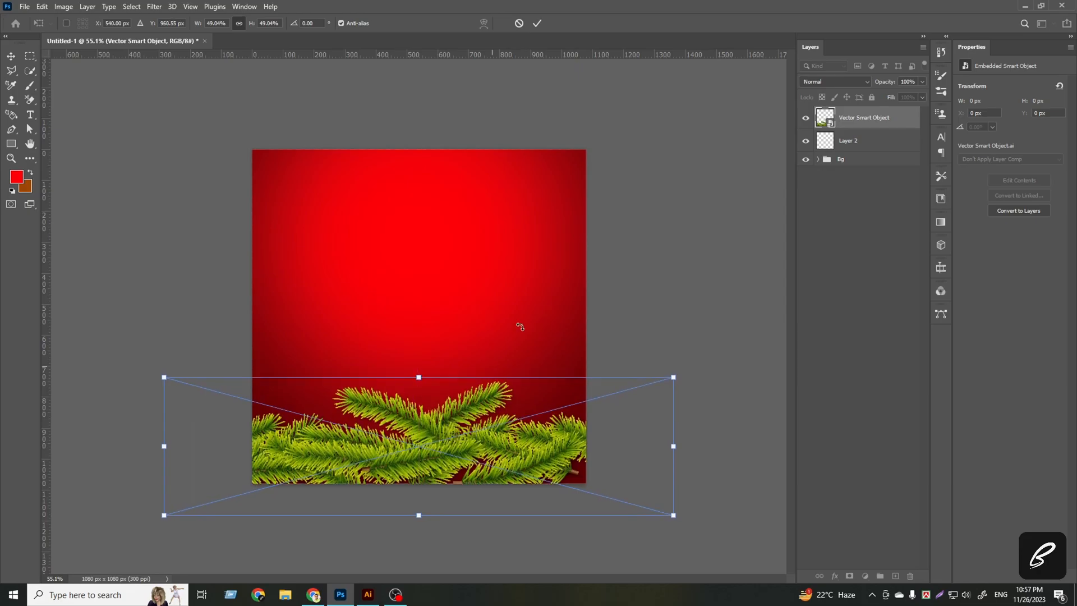
left_click(539, 24)
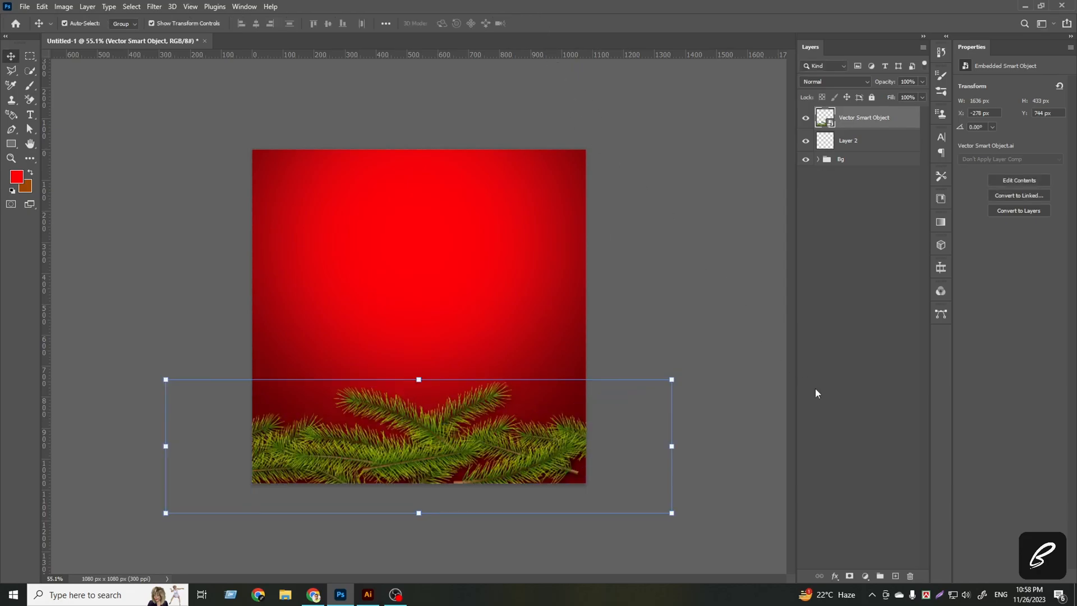
left_click(837, 381)
left_click(524, 450)
left_click(881, 431)
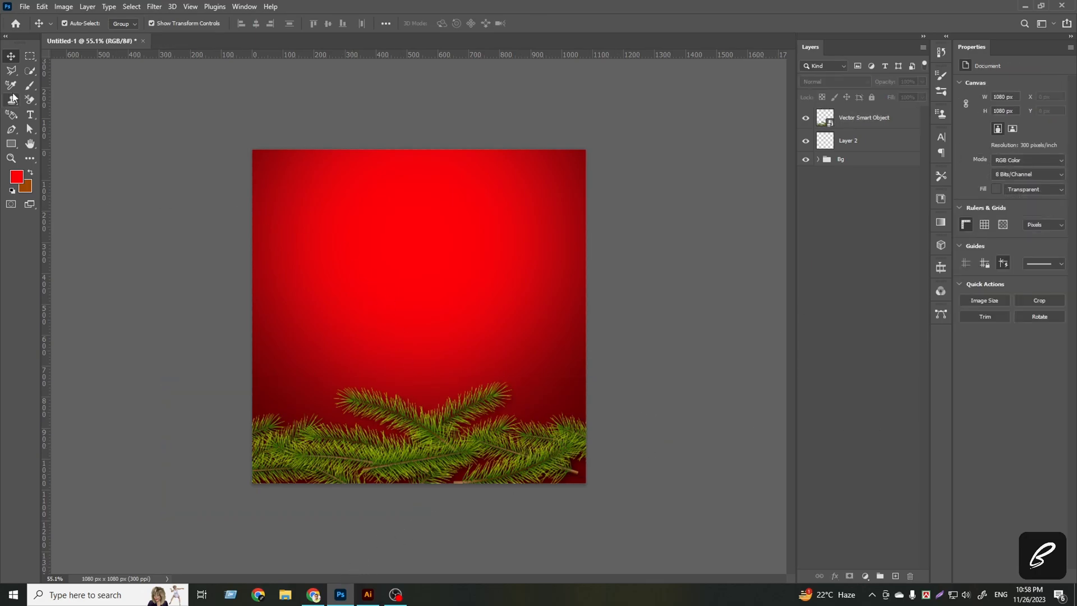
Set the Brush foreground colour to black and add a new layer above the pine branches.
left_click(30, 85)
left_click(16, 179)
left_click_drag(775, 338, 739, 344)
left_click(996, 208)
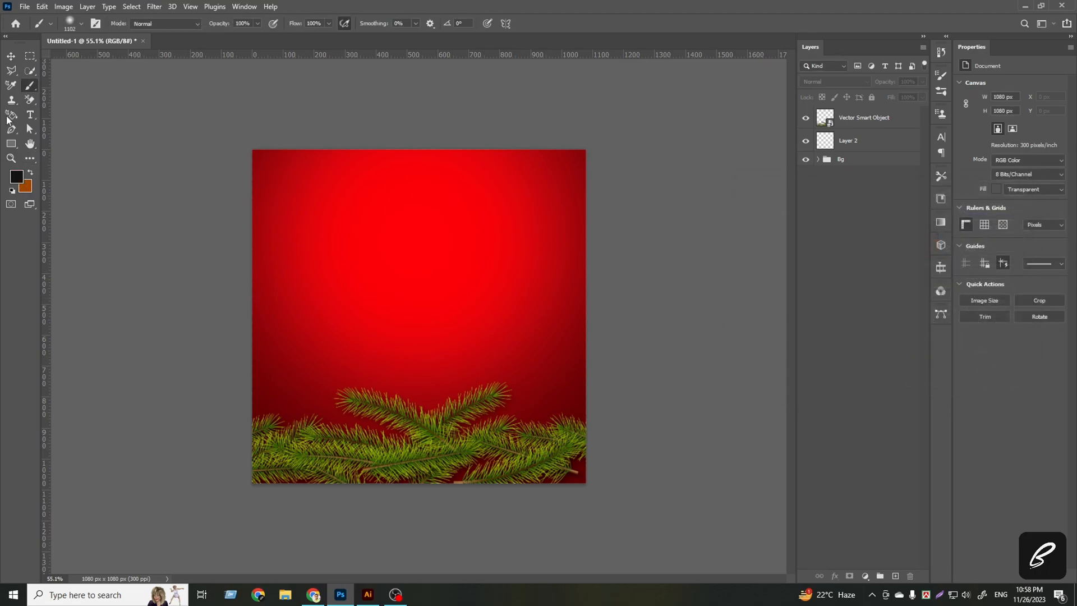
left_click(80, 22)
left_click(79, 22)
left_click(896, 576)
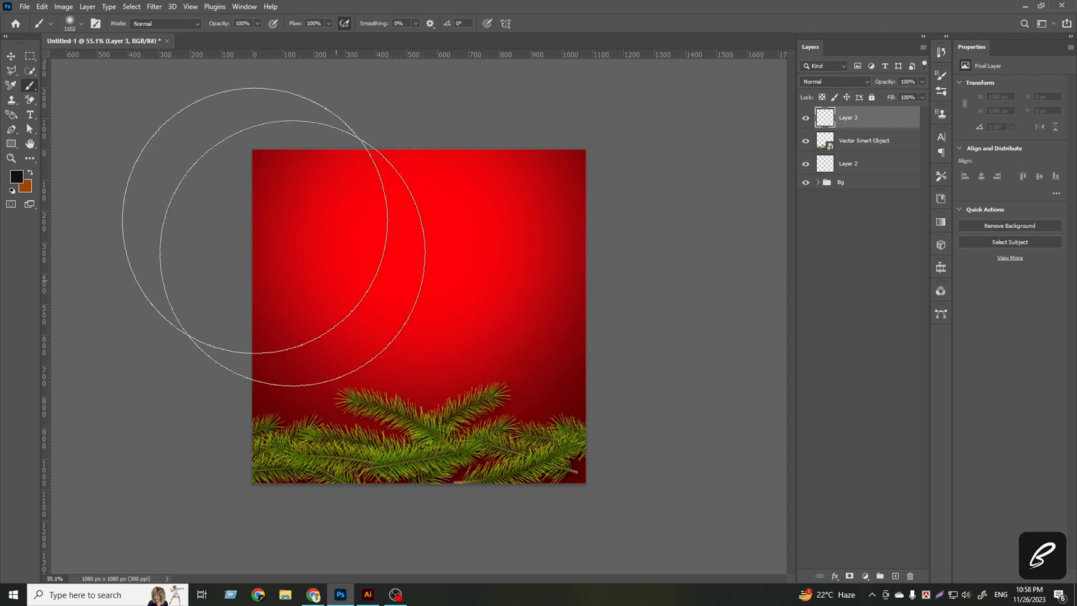
Paint one soft black dab in the canvas centre with a 464 px Brush at 0% hardness.
left_click(81, 23)
left_click_drag(125, 60, 123, 62)
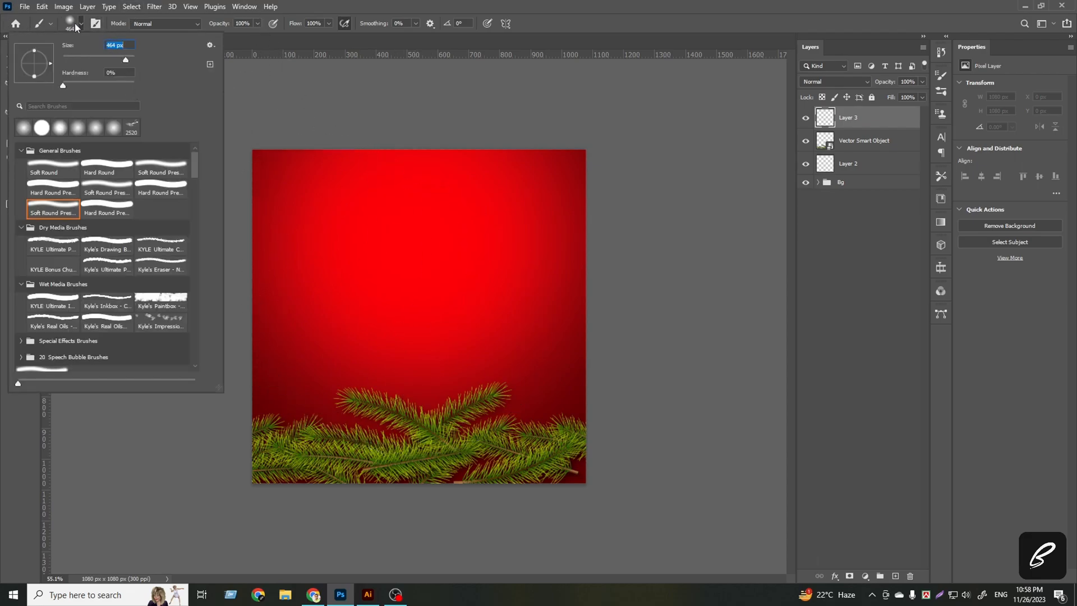
left_click(75, 22)
left_click(418, 305)
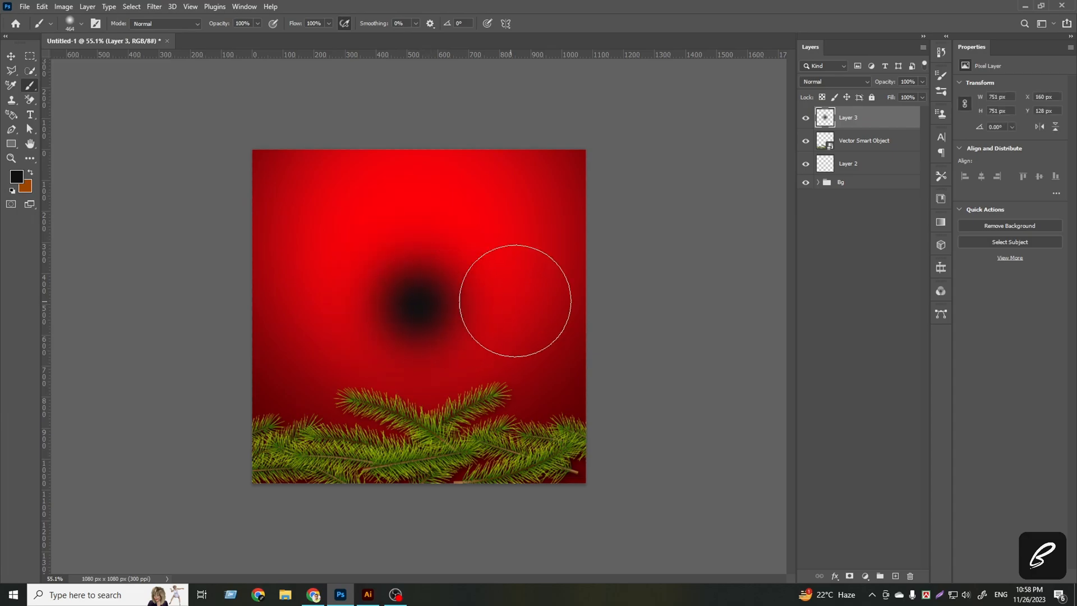
Flatten the black dab into a low shadow about 235 px high over the branches and align it to the canvas.
left_click(11, 56)
left_click_drag(418, 189, 418, 452)
left_click(555, 24)
left_click(384, 23)
left_click(414, 127)
left_click(414, 136)
left_click(352, 53)
left_click(440, 55)
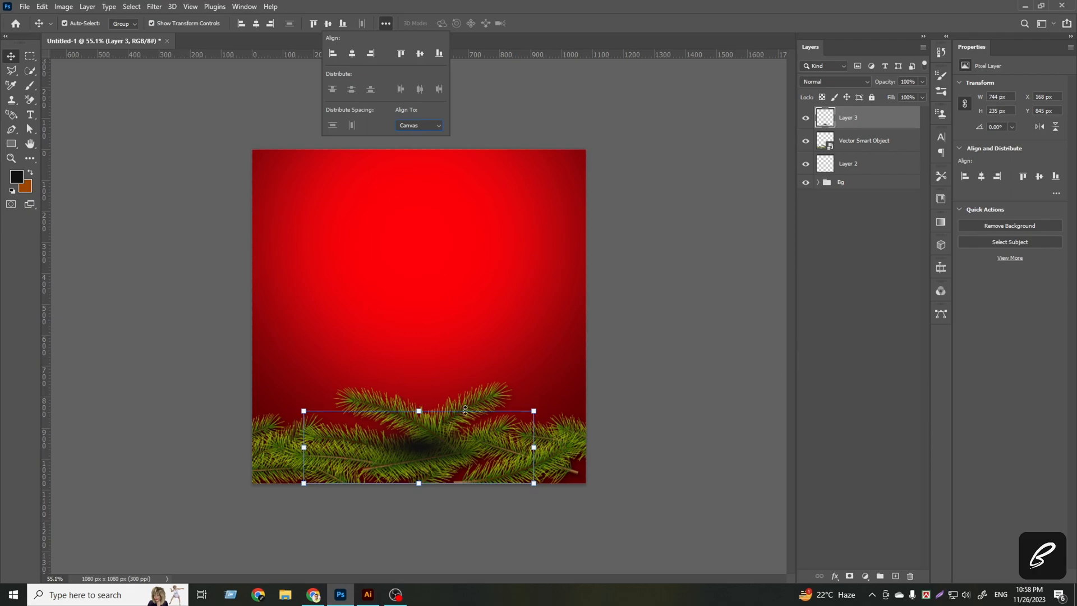
Stretch the shadow on Layer 3 to about 170% width and 108.5% height, then deselect it.
mouse_move(420, 411)
left_mouse_down()
mouse_move(420, 360)
mouse_move(418, 404)
left_mouse_up()
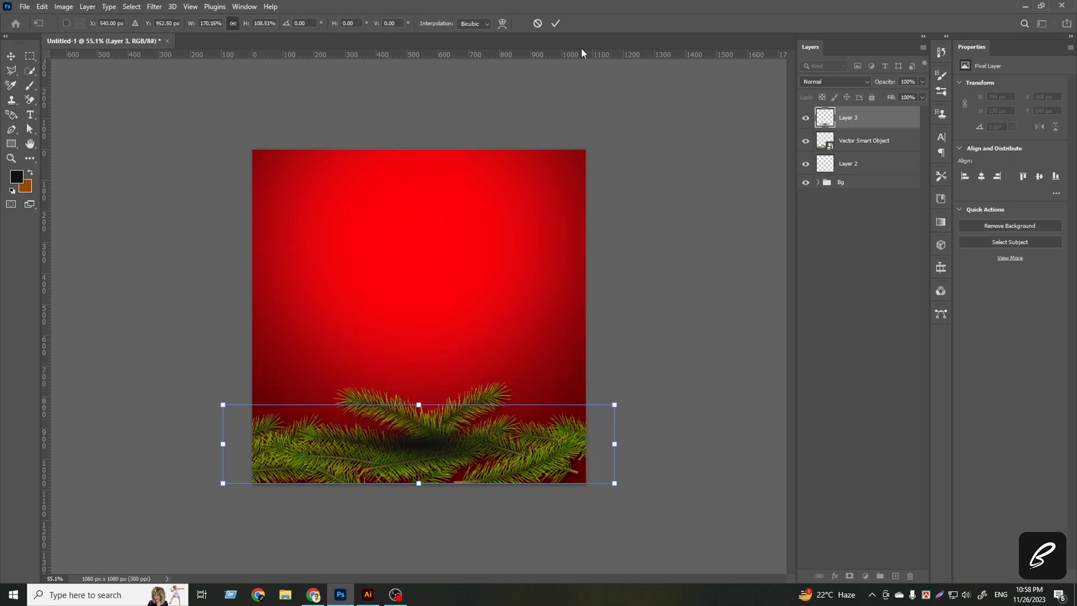
left_click(556, 23)
left_click(804, 387)
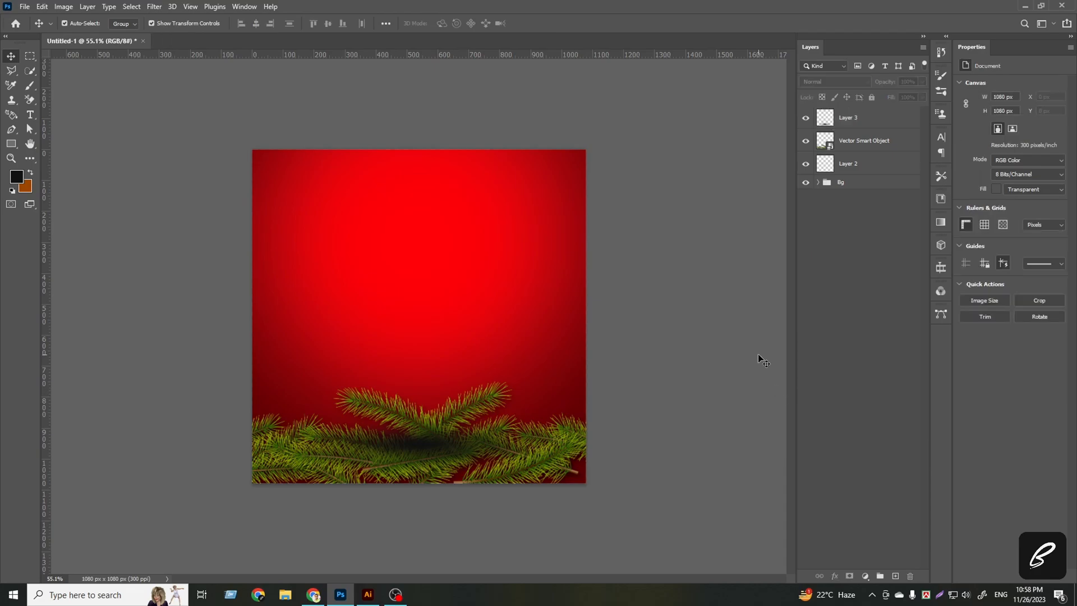
Switch to Illustrator and bring the Santa hat artwork into the Photoshop document.
left_click(365, 596)
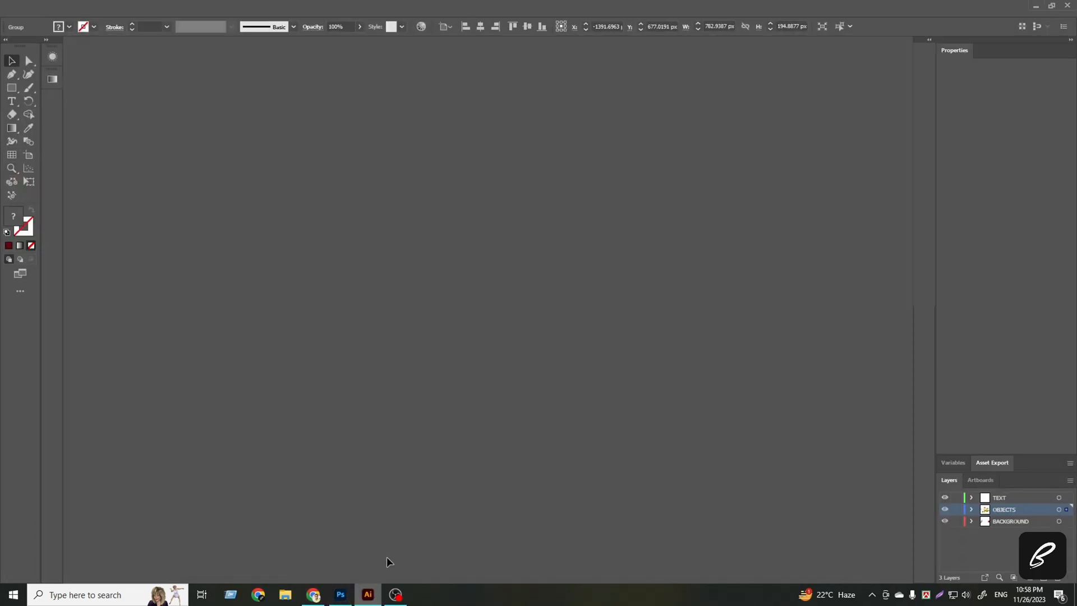
left_click(588, 383)
scroll(588, 383, "up", 2)
left_click_drag(467, 269, 400, 424)
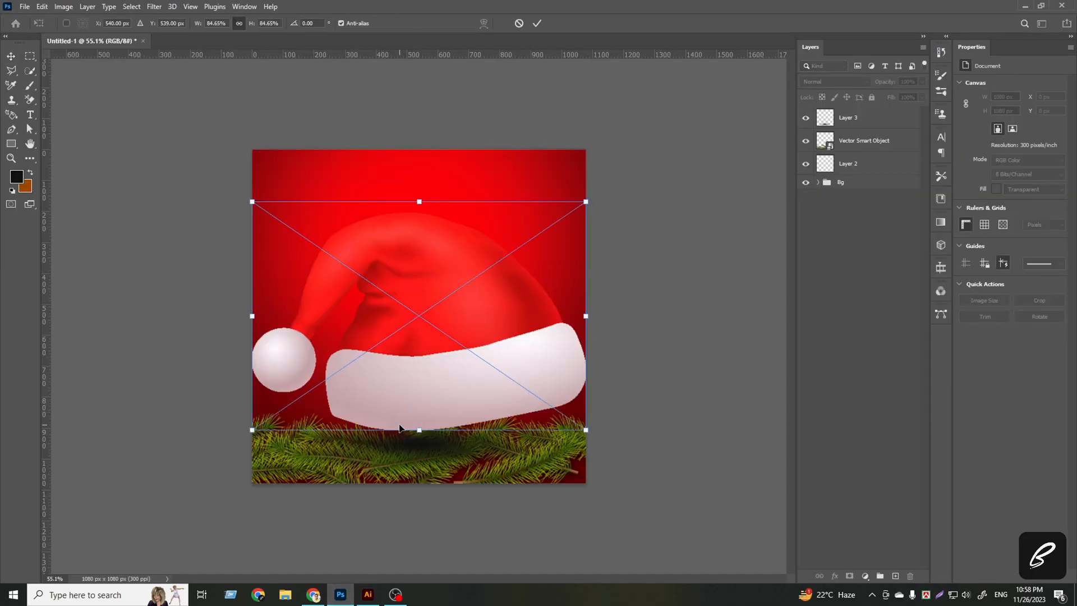
Scale the Santa hat to about 43% and place it over the pine branches in the lower middle.
left_click_drag(424, 209, 419, 344)
left_click_drag(418, 403, 406, 428)
left_click_drag(402, 368, 405, 340)
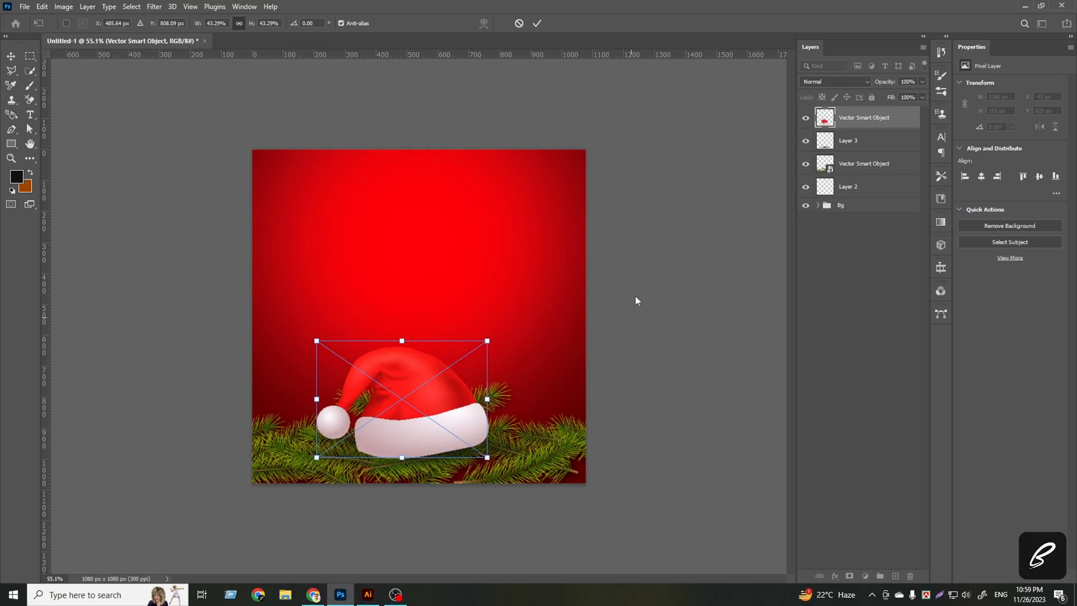
left_click(537, 24)
Add a Drop Shadow to the hat with 51% opacity, -90° angle, 23 px distance and 109 px size.
left_click(835, 576)
left_click(841, 578)
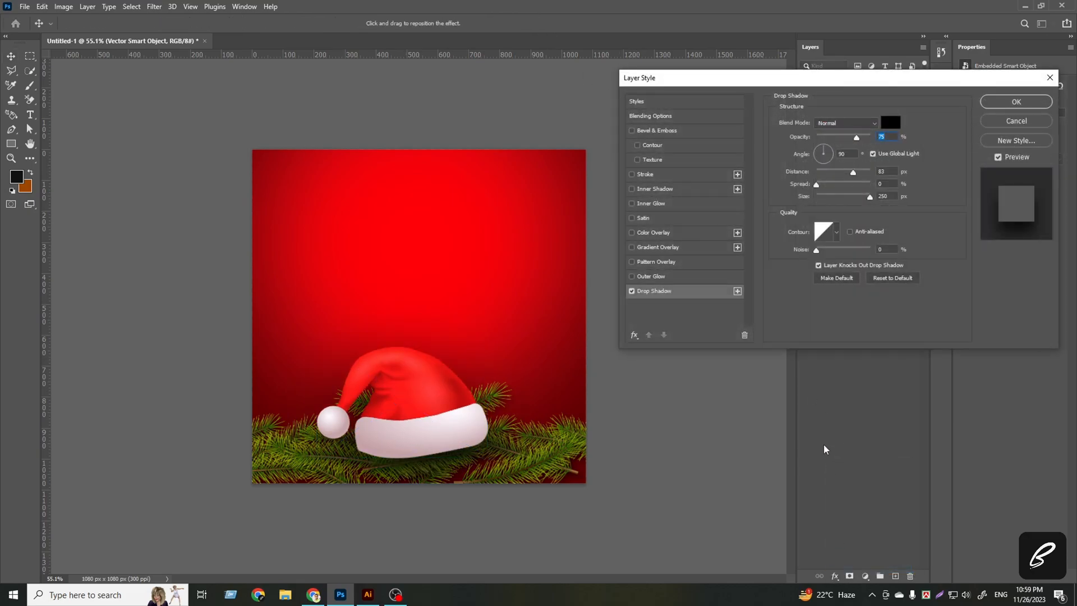
left_click_drag(839, 176, 820, 172)
left_click_drag(869, 200, 820, 197)
left_click_drag(825, 154, 837, 162)
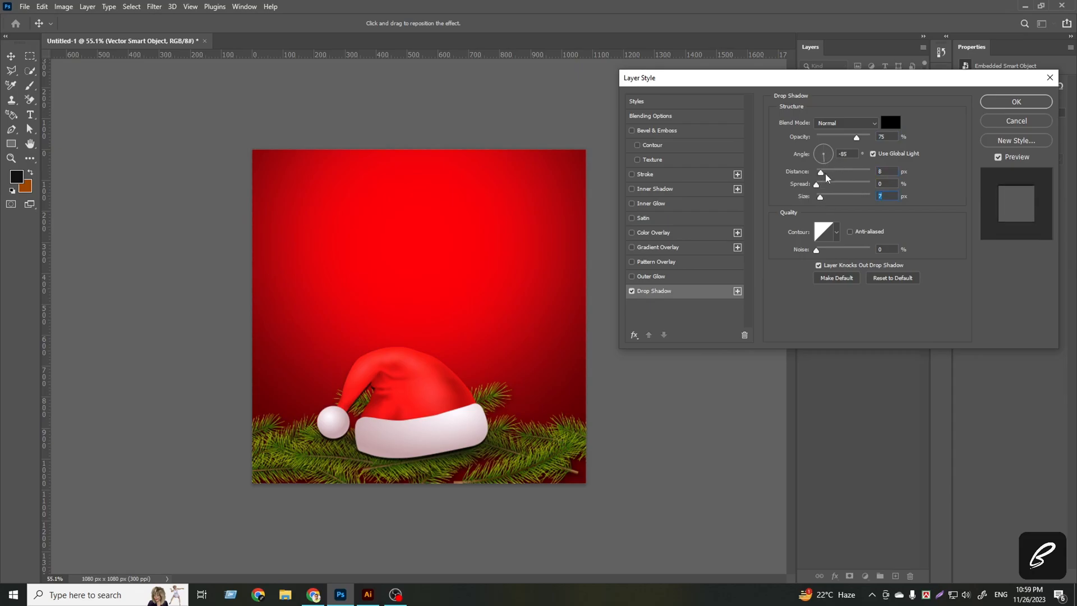
key("Tab")
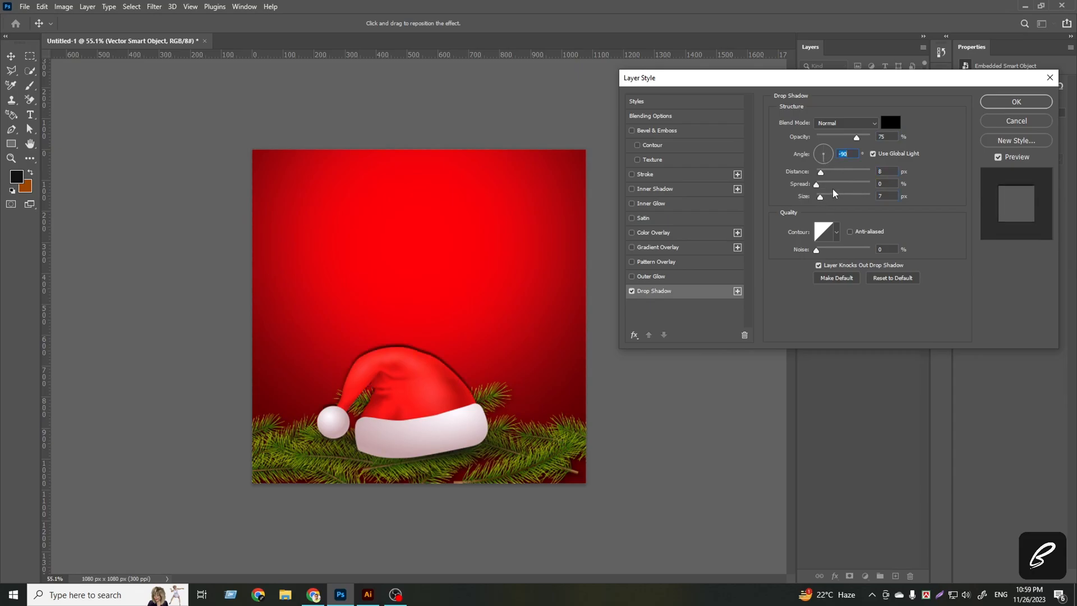
key("shift+Tab")
left_click_drag(823, 178, 834, 201)
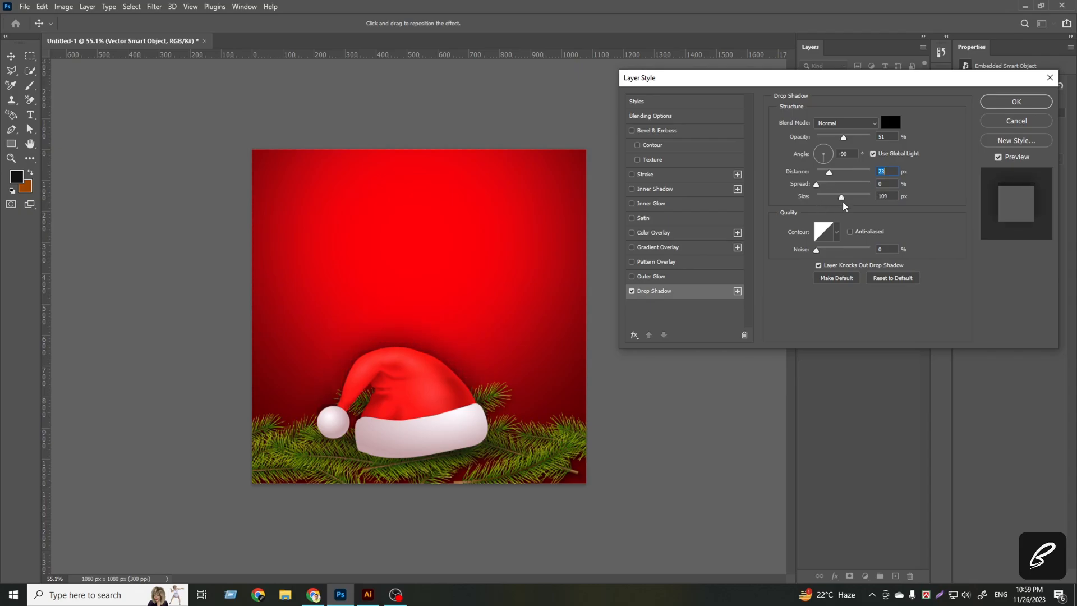
key("Tab")
key("Tab")
left_click(1015, 101)
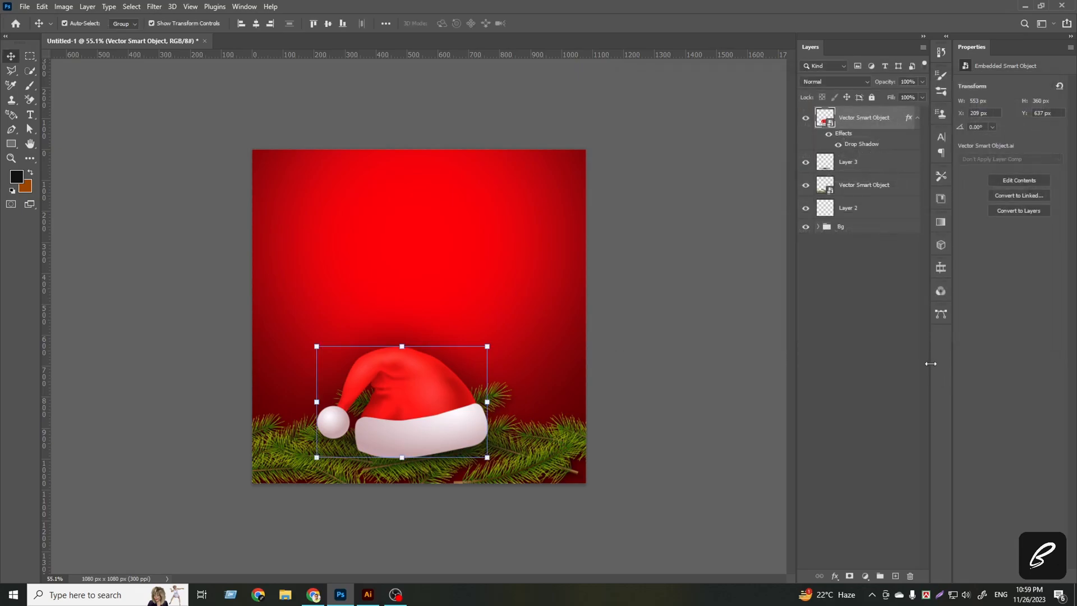
Rotate the Santa hat clockwise by about 3.2° and deselect it.
left_click_drag(498, 399, 503, 405)
left_click(537, 23)
left_click(833, 412)
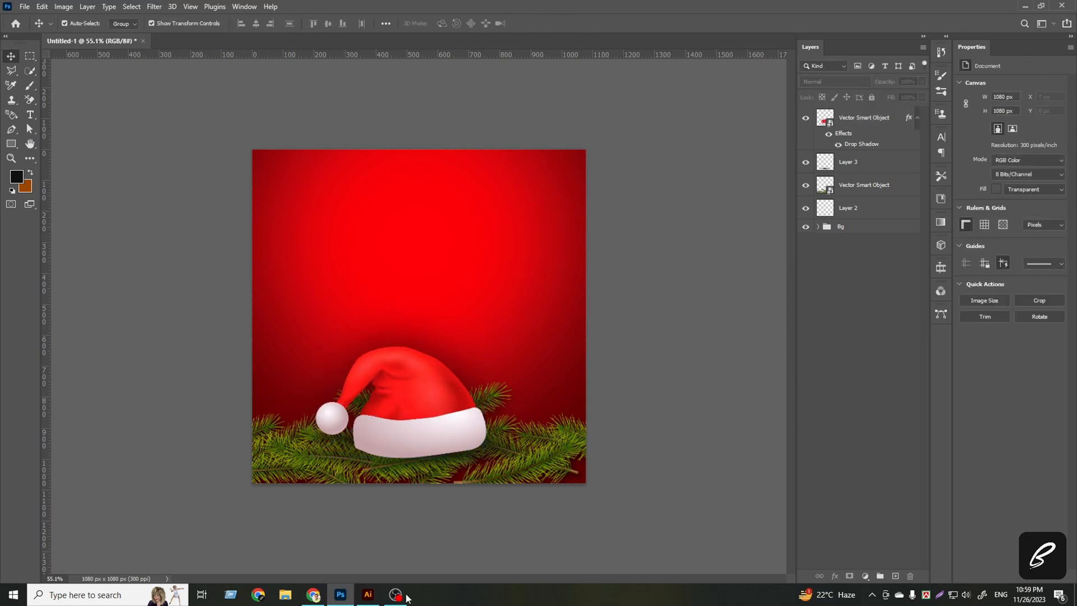
Switch to Illustrator and bring the pair of small pine branches into the Photoshop document above the hat layer.
left_click(366, 596)
left_click(432, 487)
left_click_drag(426, 415, 389, 534)
left_click_drag(432, 457, 432, 457)
left_click(537, 25)
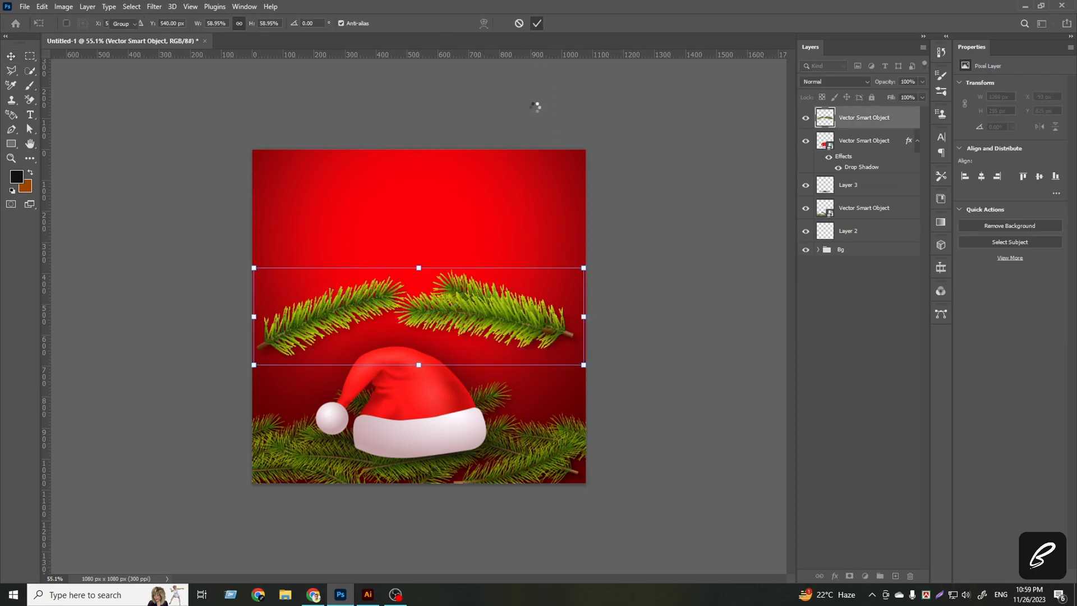
Move the two small branches down in front of the hat's white brim, fine-tune their height, and deselect them.
left_click_drag(423, 271, 420, 433)
left_click(537, 23)
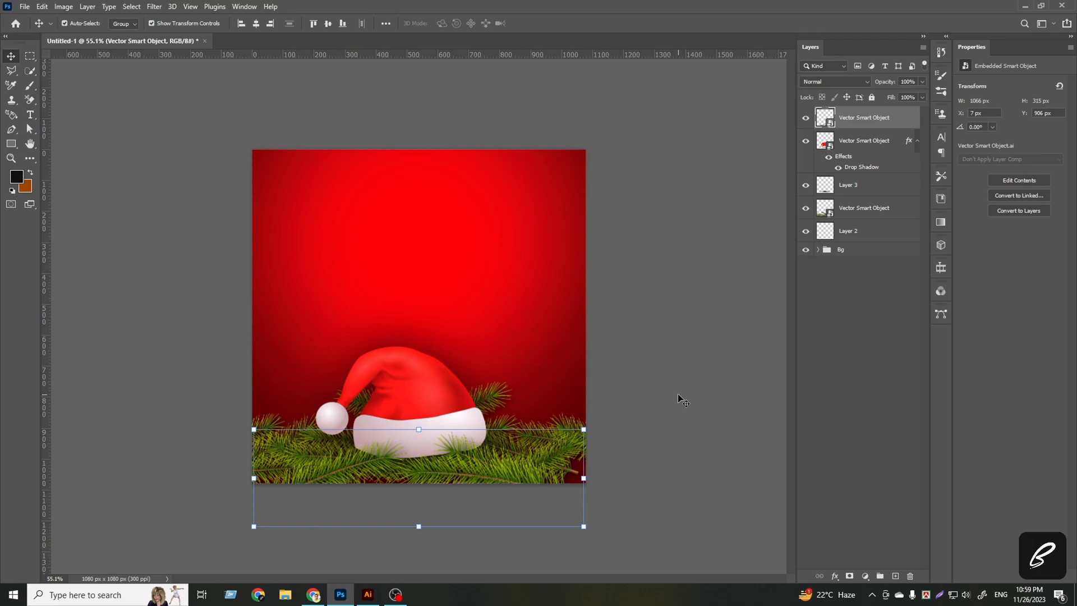
key("shift+Up")
key("Down")
key("Down")
key("Down")
key("Down")
key("Down")
key("Down")
key("Down")
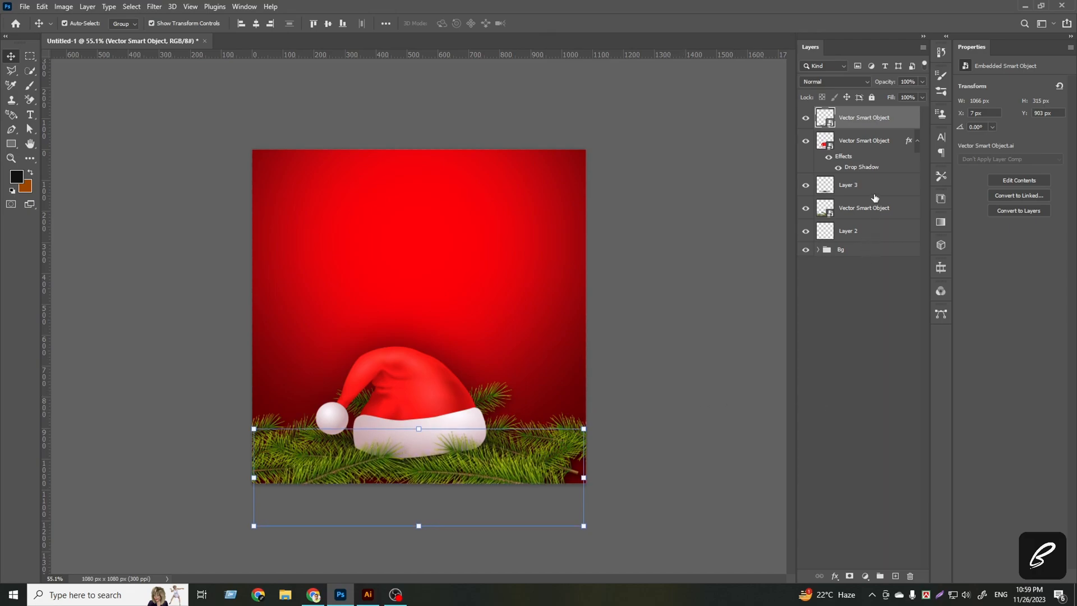
left_click(856, 338)
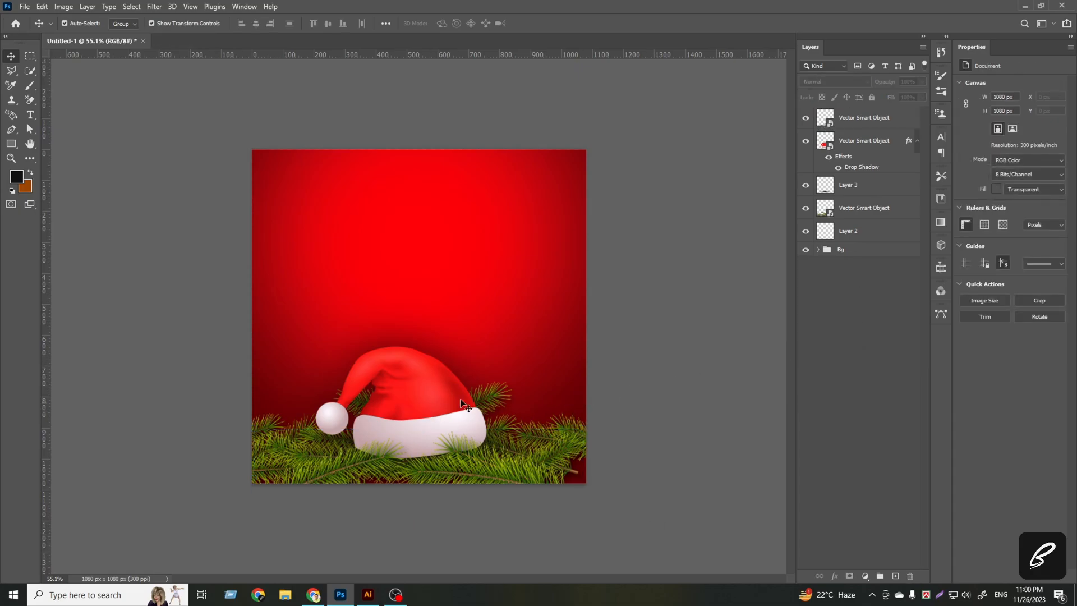
Nudge the Santa hat down so its brim sits deeper in the pine branches, then deselect it.
left_click(850, 142)
key("Down")
key("Down")
key("Down")
key("Down")
key("Down")
key("Down")
key("Down")
key("Down")
key("Down")
key("Down")
key("Down")
key("Down")
key("Down")
key("Down")
key("Down")
key("Down")
left_click(847, 417)
Stretch the Santa hat's height to about 48.7% and rotate it to about 8°.
left_click(400, 421)
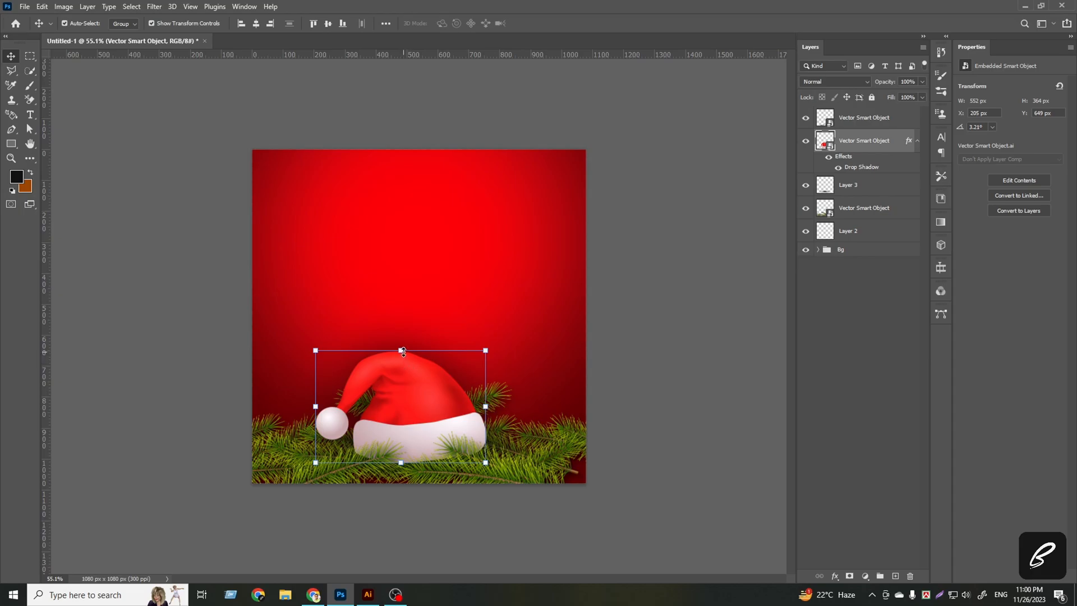
left_click_drag(403, 350, 405, 332)
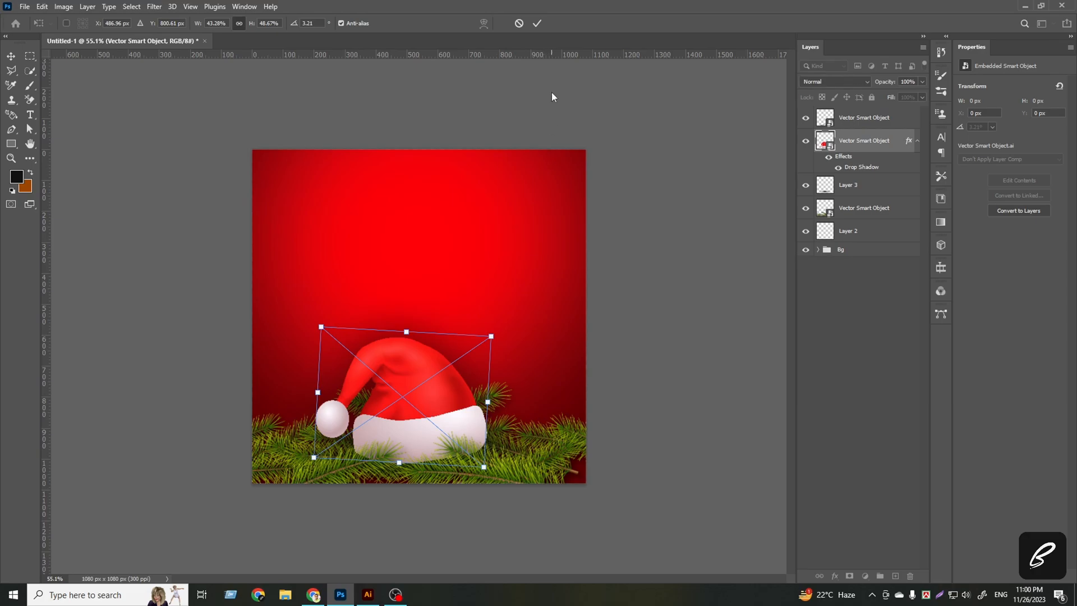
left_click_drag(502, 396, 503, 406)
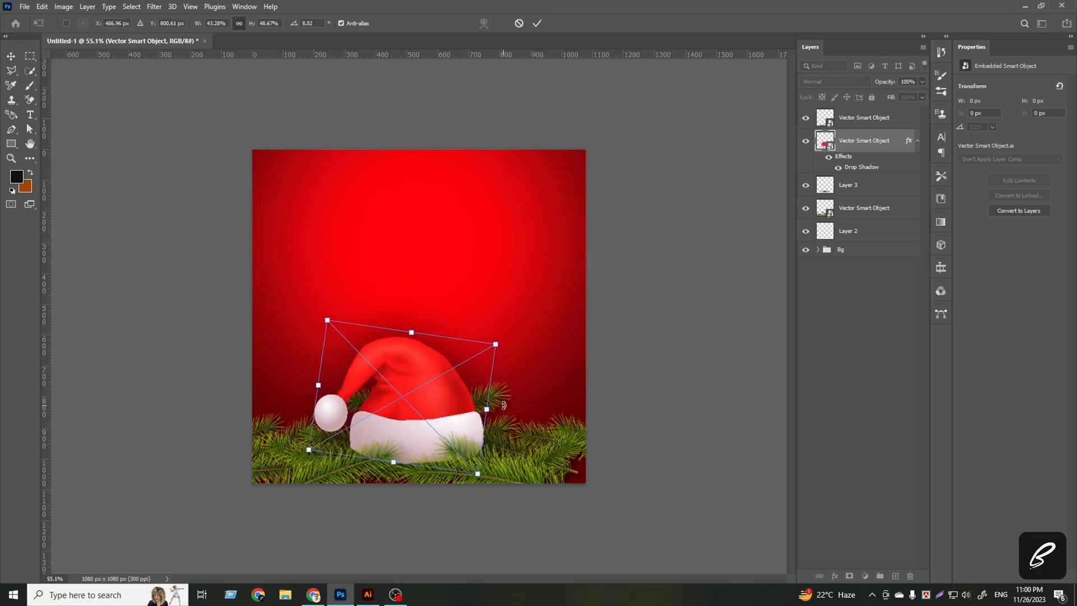
key("Return")
Fine-tune the hat's horizontal position over the pine branches and deselect it.
key("shift+Right")
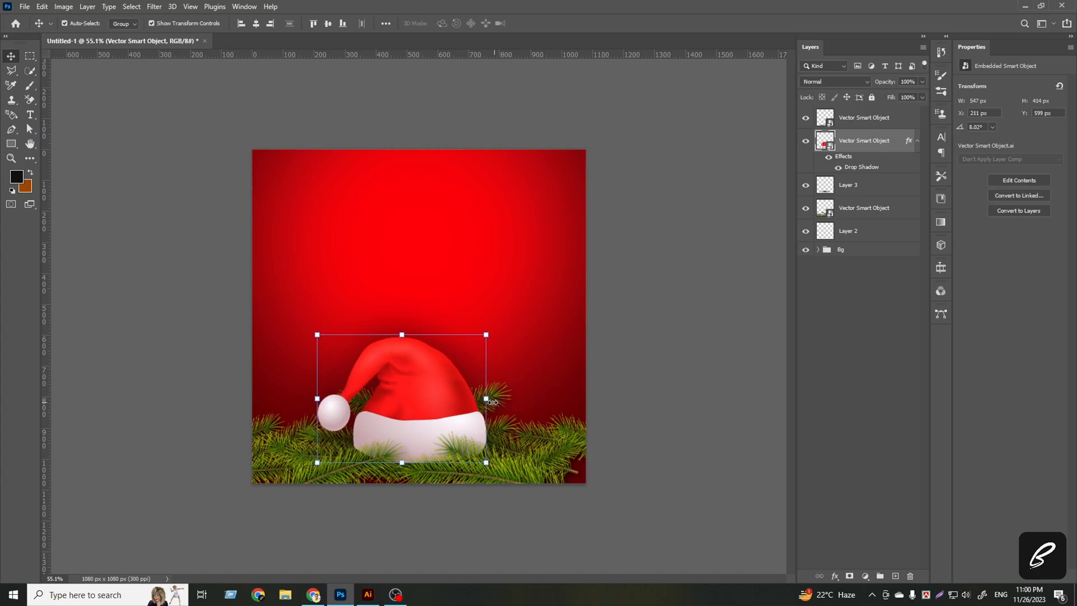
left_click(256, 24)
key("shift+Left")
key("shift+Left")
key("shift+Left")
key("shift+Left")
key("shift+Left")
key("shift+Left")
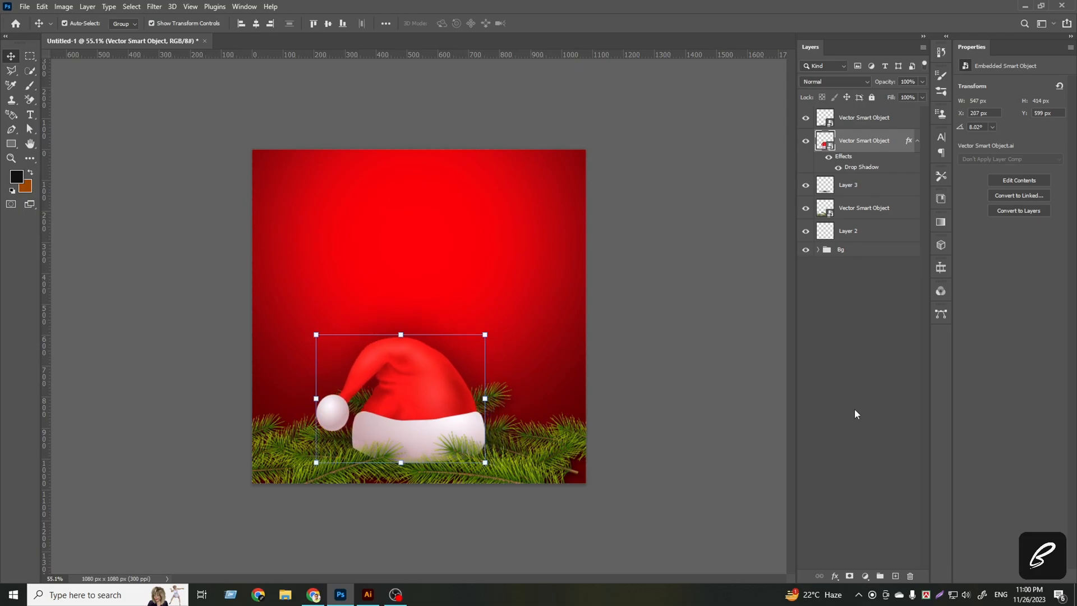
key("shift+Right")
left_click(853, 409)
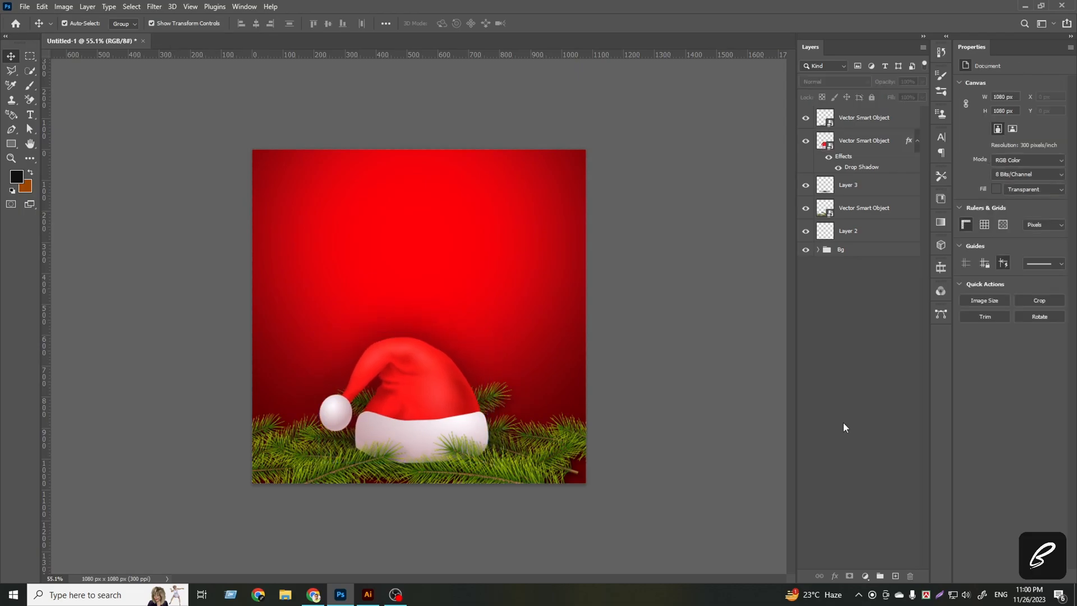
Bring the gold snowflake from Illustrator into the Photoshop document and place it small beside the hat, near the canvas's right edge.
left_click(367, 595)
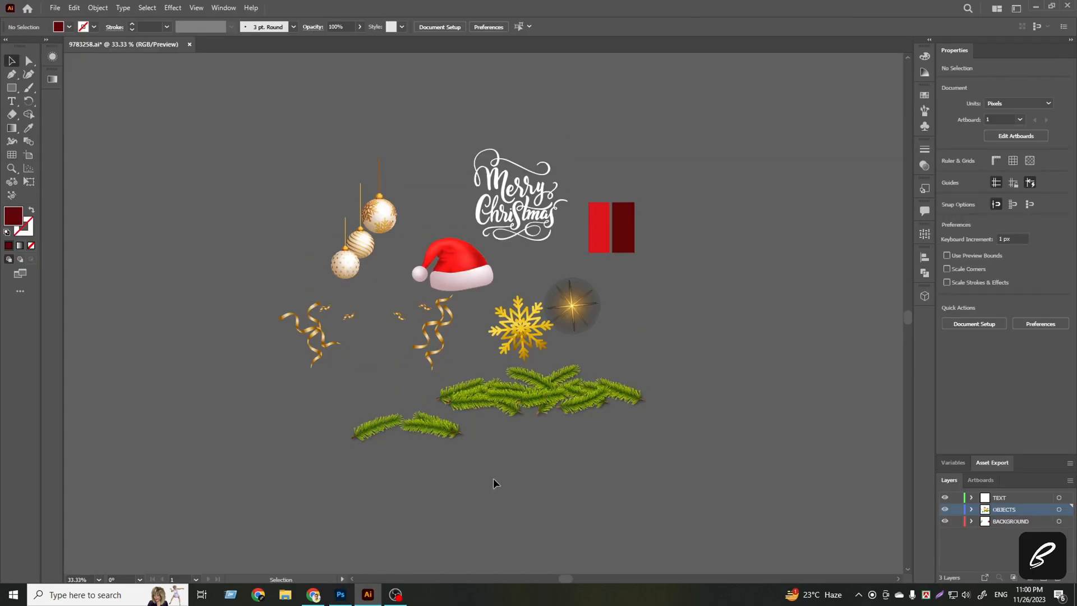
scroll(541, 465, "up", 2)
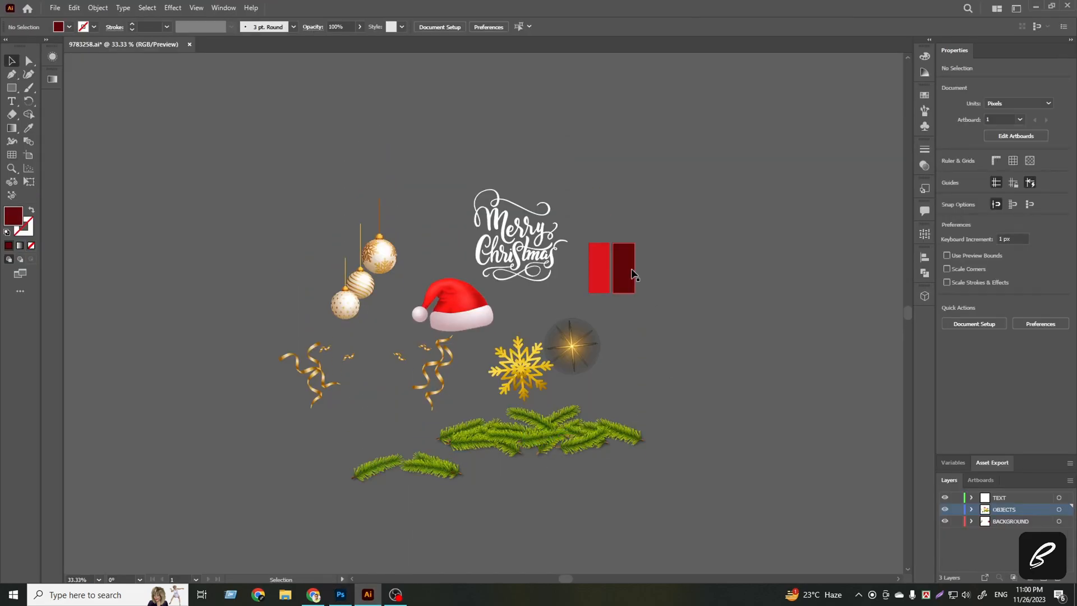
left_click_drag(518, 373, 588, 391)
left_click_drag(418, 161, 545, 368)
left_click(538, 25)
Select the Bg group and lock it completely.
left_click(742, 432)
key("ctrl+z")
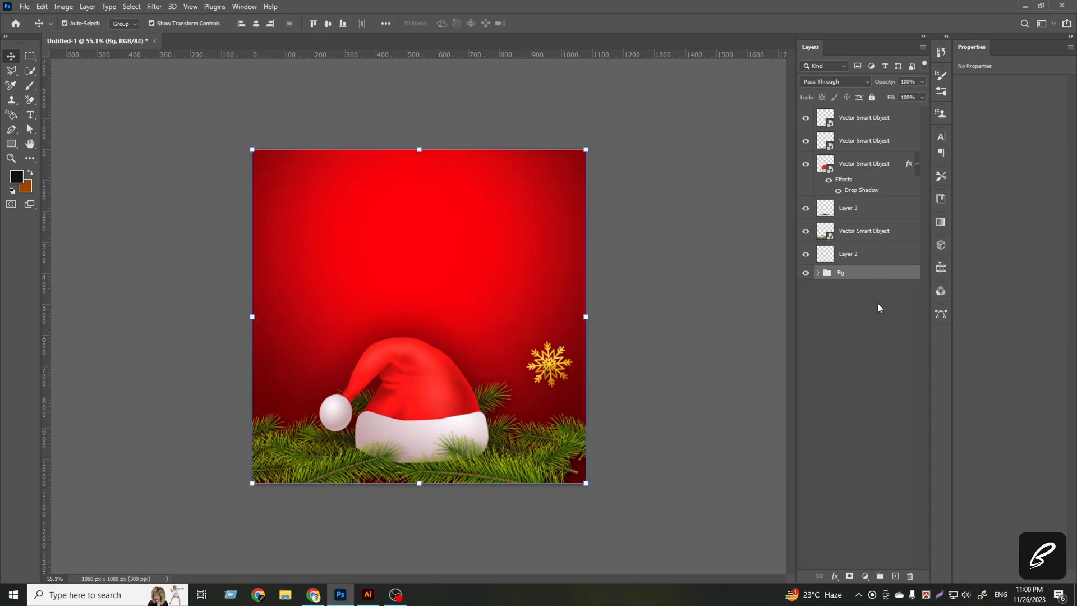
left_click(872, 97)
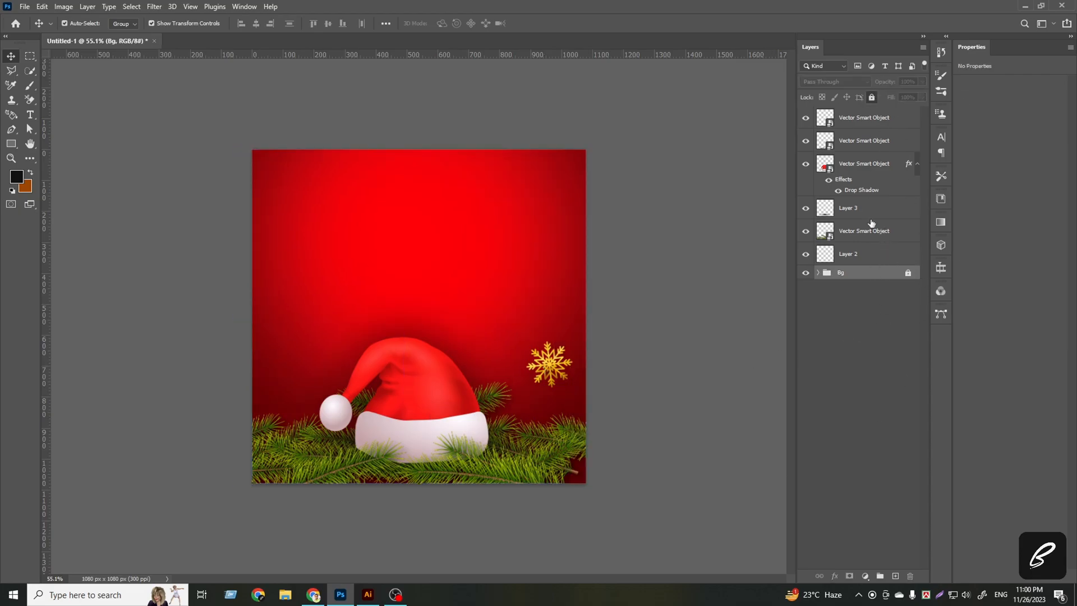
Enlarge the small gold snowflake to about 23.16%, place it beside the Santa hat's upper right, and reorder its layer beneath the hat.
left_click(593, 372)
left_click_drag(550, 364, 528, 332)
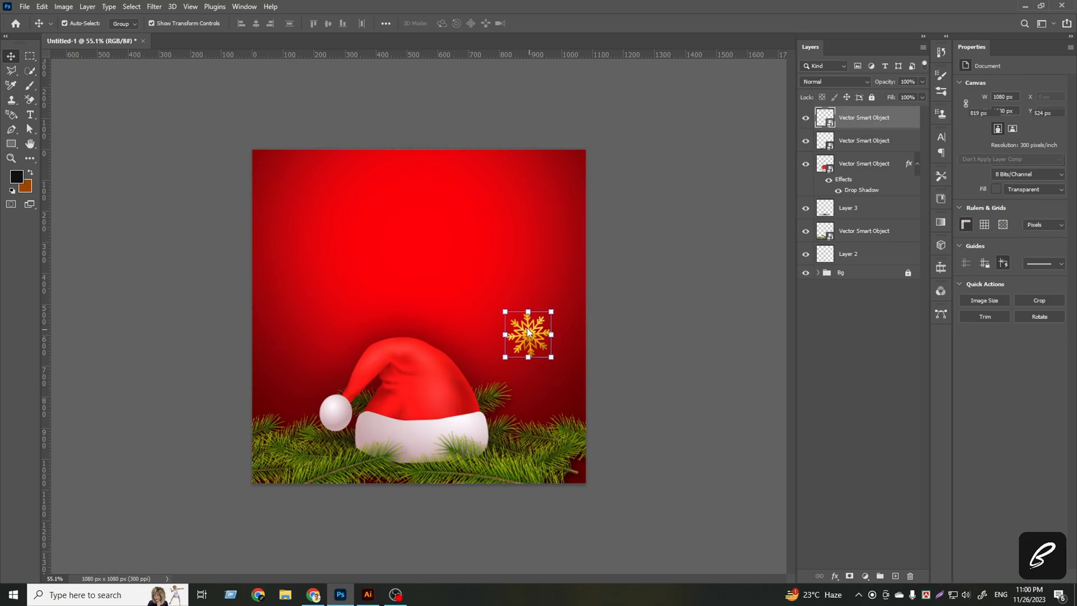
left_click(598, 328)
left_click_drag(540, 332, 472, 374)
left_click_drag(873, 116, 858, 193)
mouse_move(488, 353)
left_mouse_down()
mouse_move(514, 326)
mouse_move(464, 341)
mouse_move(475, 343)
left_mouse_up()
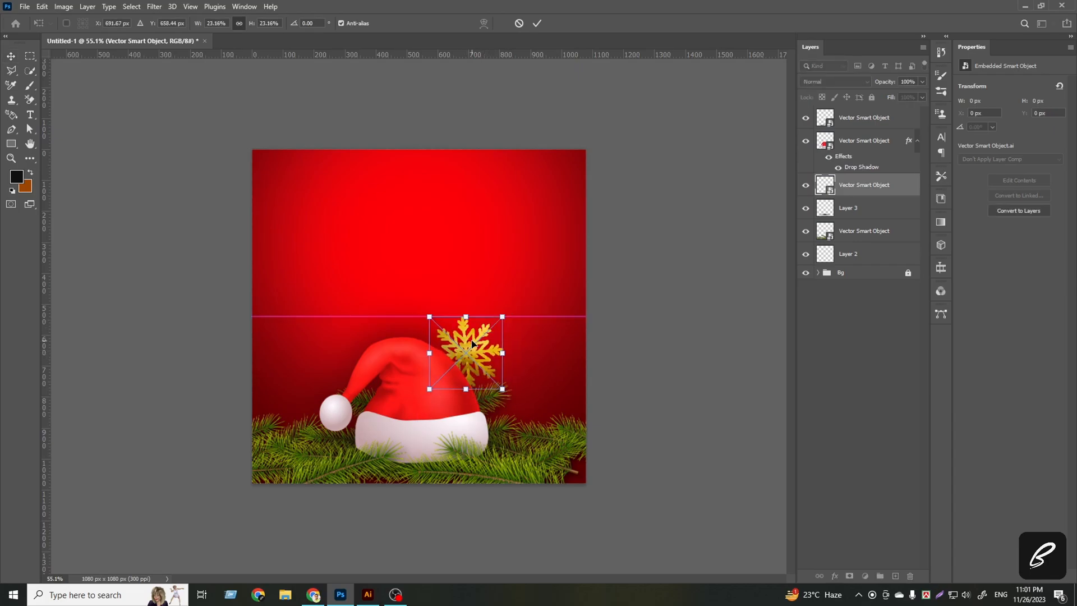
left_click(538, 24)
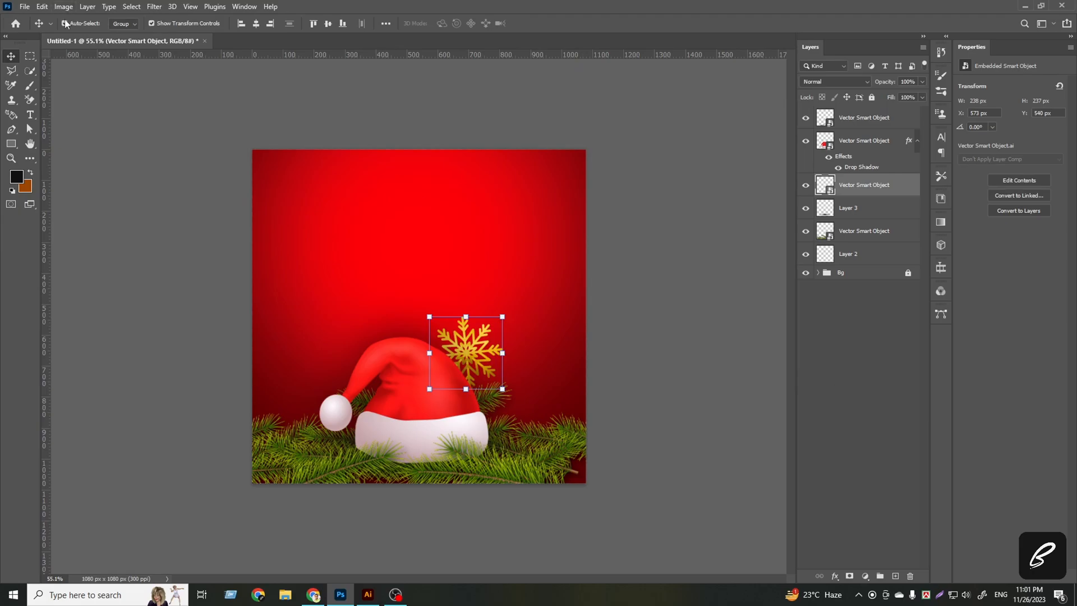
Duplicate the gold snowflake, scale the copy to about 16.61%, and place it against the canvas's left edge in the upper half.
left_click(42, 7)
left_click(67, 85)
left_click(43, 7)
left_click(84, 105)
left_click_drag(421, 306, 297, 252)
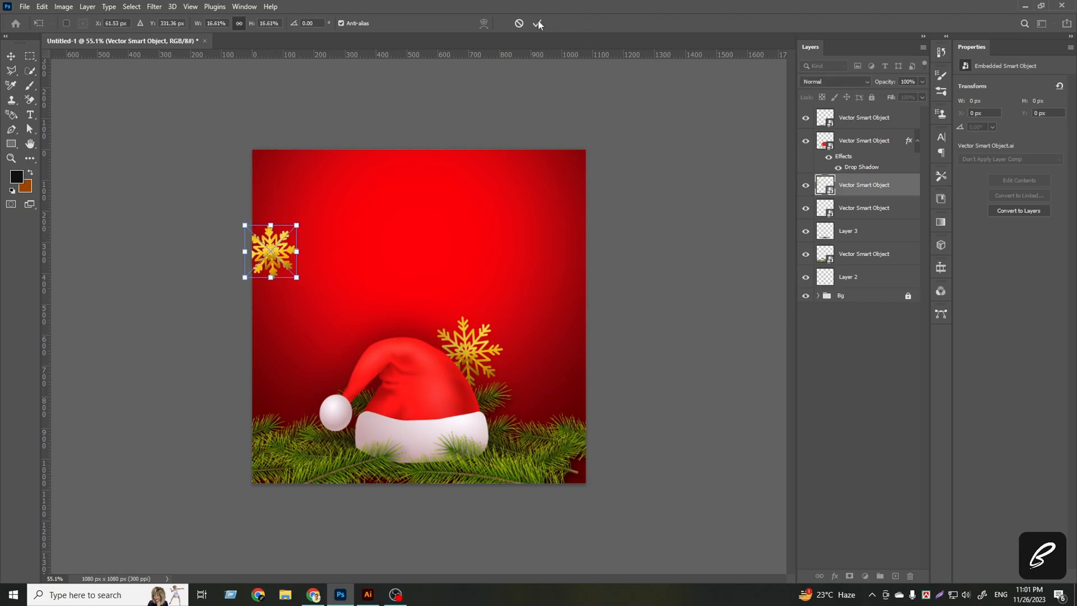
left_click(537, 23)
Add another snowflake copy scaled to about 29.62% and rotated about 5.7°, partly cut off by the canvas's top edge near the right corner.
left_click(42, 7)
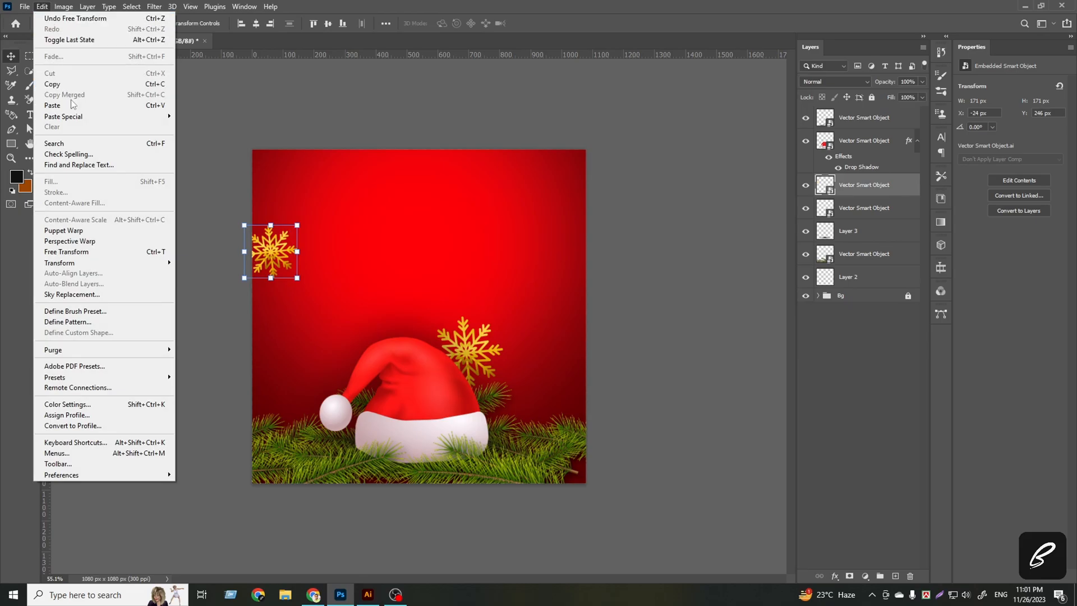
left_click(70, 103)
left_click_drag(397, 305, 502, 157)
left_click_drag(523, 205, 524, 225)
left_click(537, 23)
left_click_drag(548, 189, 580, 175)
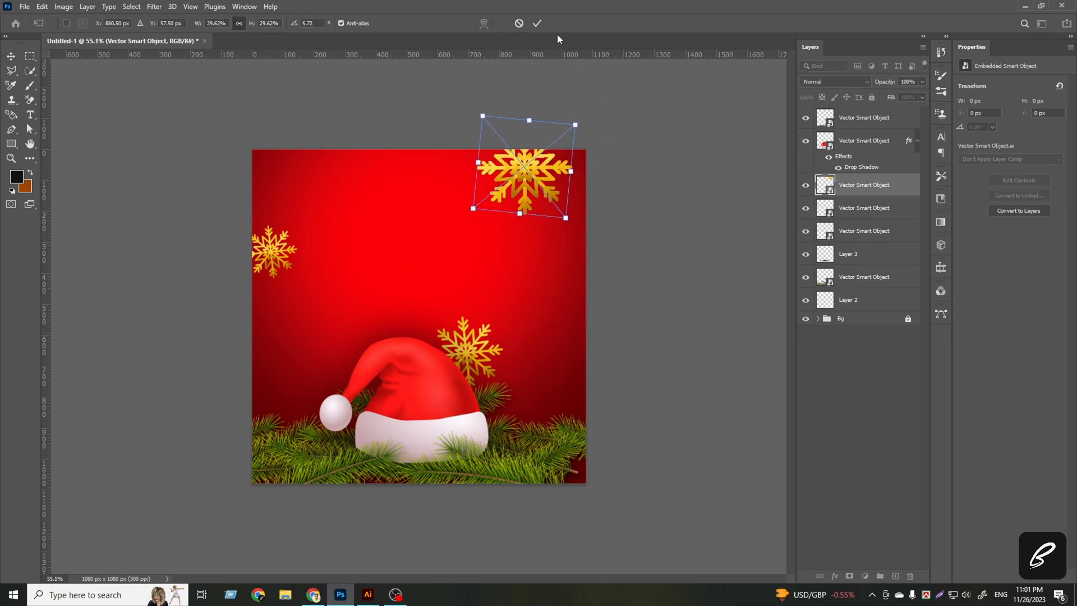
left_click(537, 23)
left_click(635, 187)
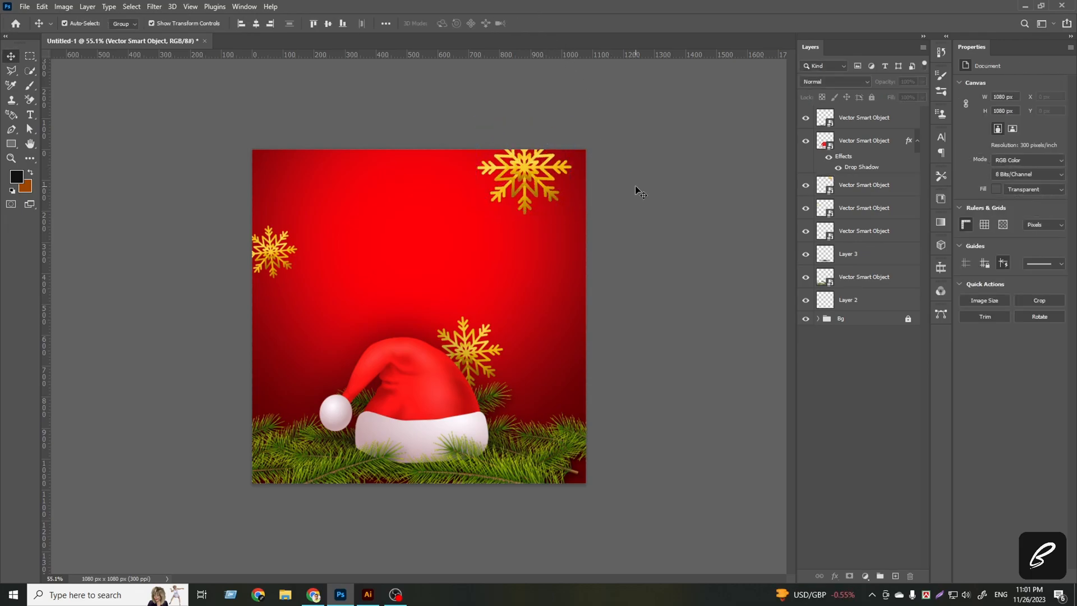
left_click_drag(562, 177, 572, 177)
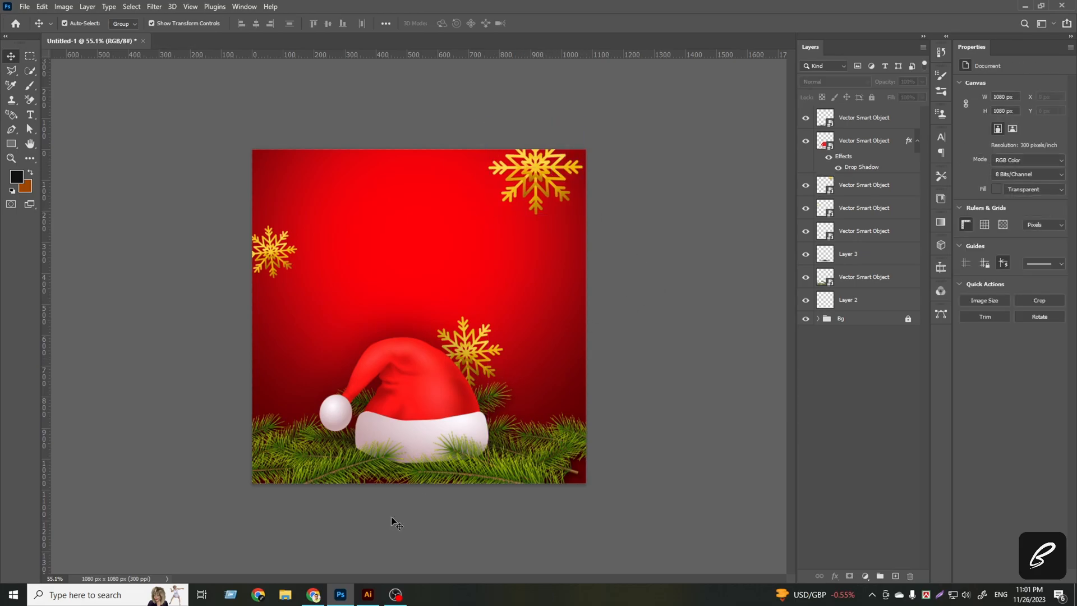
Switch to Illustrator and isolate the snowflake-patterned ornament's group to reach its gold hanging string.
key("alt+Tab")
left_click(684, 410)
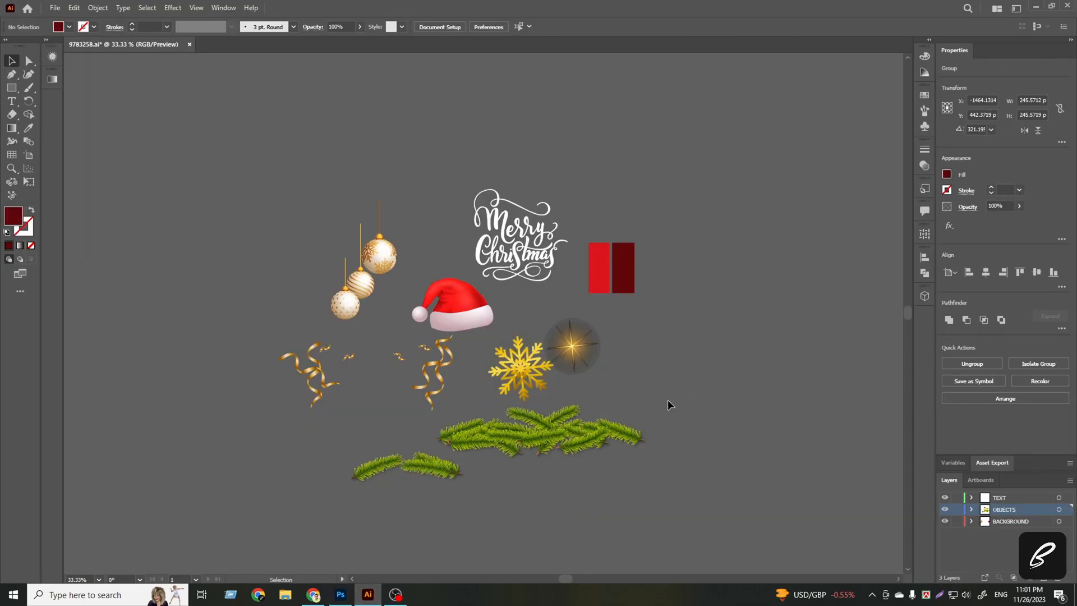
left_click(373, 258)
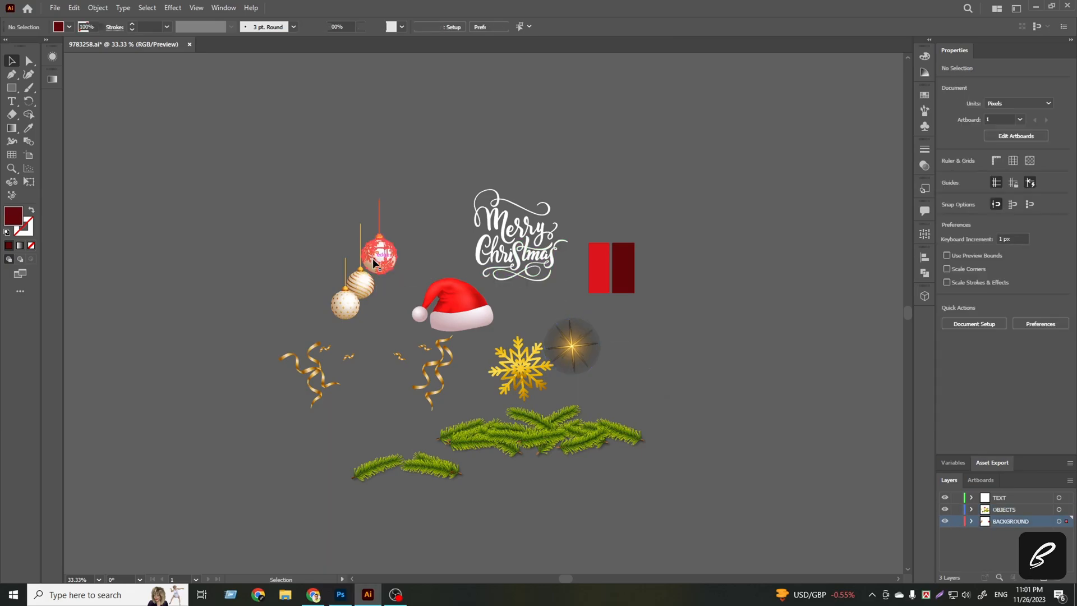
left_click(388, 216)
scroll(376, 202, "up", 4)
double_click(391, 230)
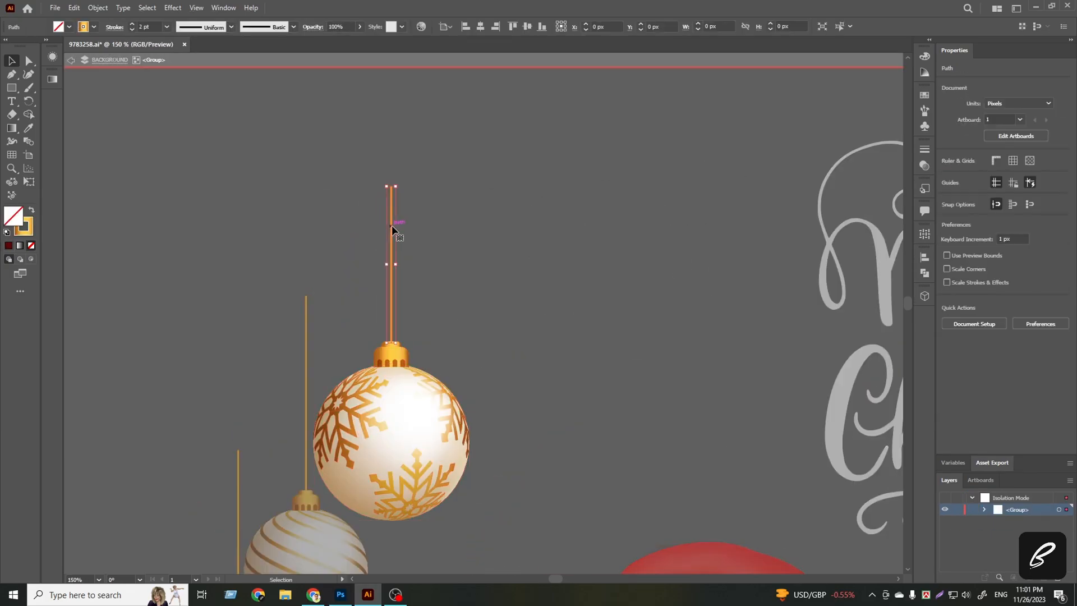
scroll(392, 307, "up", 5)
scroll(407, 214, "down", 5)
Lengthen the ornaments' gold hanging strings upward and copy the snowflake-patterned ornament for the Photoshop design.
double_click(439, 237)
scroll(452, 298, "up", 5)
double_click(483, 272)
left_click_drag(483, 236, 483, 130)
scroll(646, 233, "up", 3)
left_click(529, 393)
left_click_drag(529, 313, 569, 63)
double_click(588, 143)
scroll(587, 147, "down", 2)
left_click_drag(618, 321, 534, 367)
left_click_drag(527, 312, 353, 301)
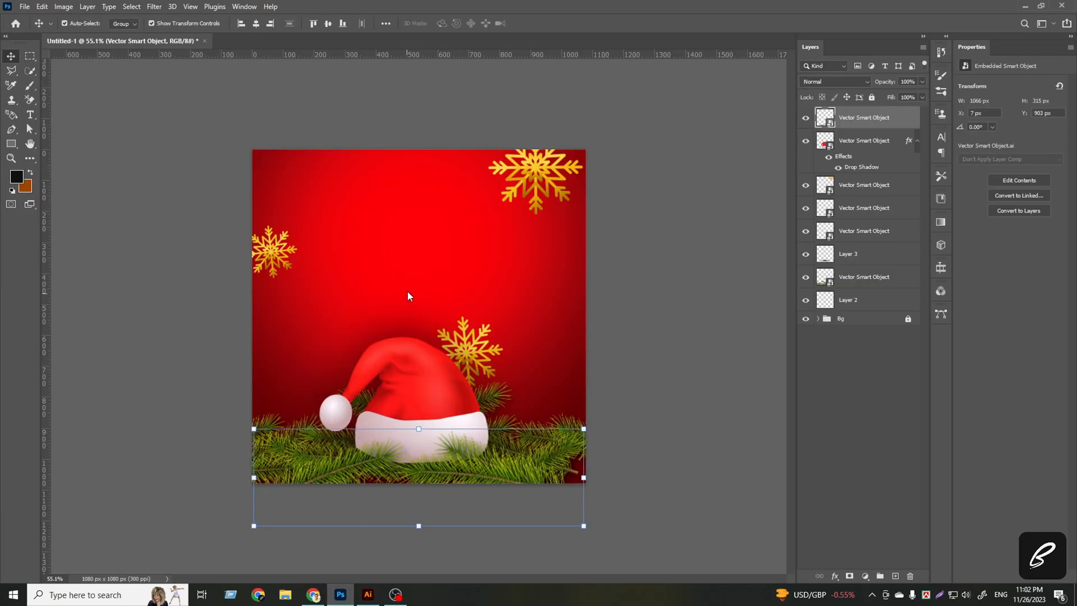
Paste the snowflake-patterned ornament into the Photoshop document, scale it to about 21.55%, and hang it near the canvas's upper-left corner.
key("ctrl+v")
left_click_drag(438, 408, 365, 218)
left_click_drag(387, 134, 359, 120)
left_click_drag(340, 196, 301, 184)
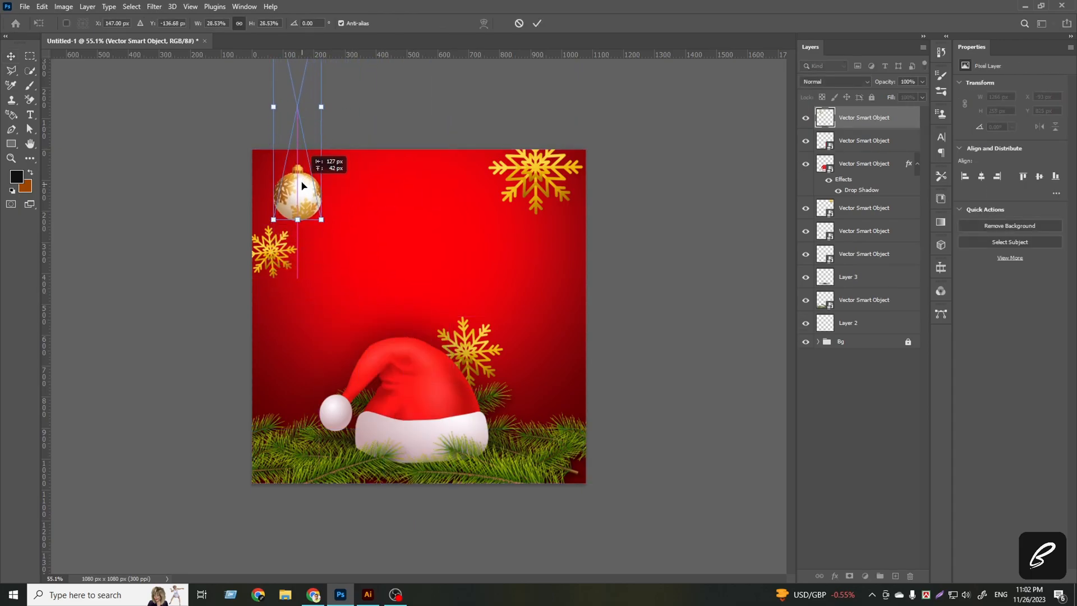
left_click(537, 23)
key("ctrl+t")
left_click_drag(321, 107, 301, 137)
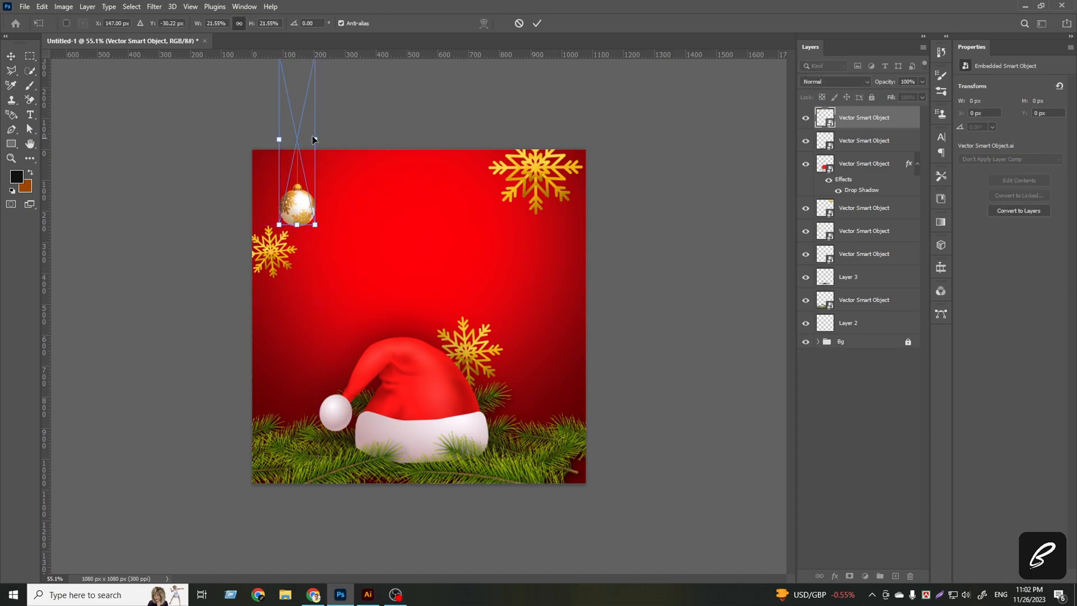
left_click(538, 23)
Add a drop shadow to the snowflake-patterned ornament with a 70° angle, 40 px distance and 43 px size.
left_click(835, 576)
left_click(850, 577)
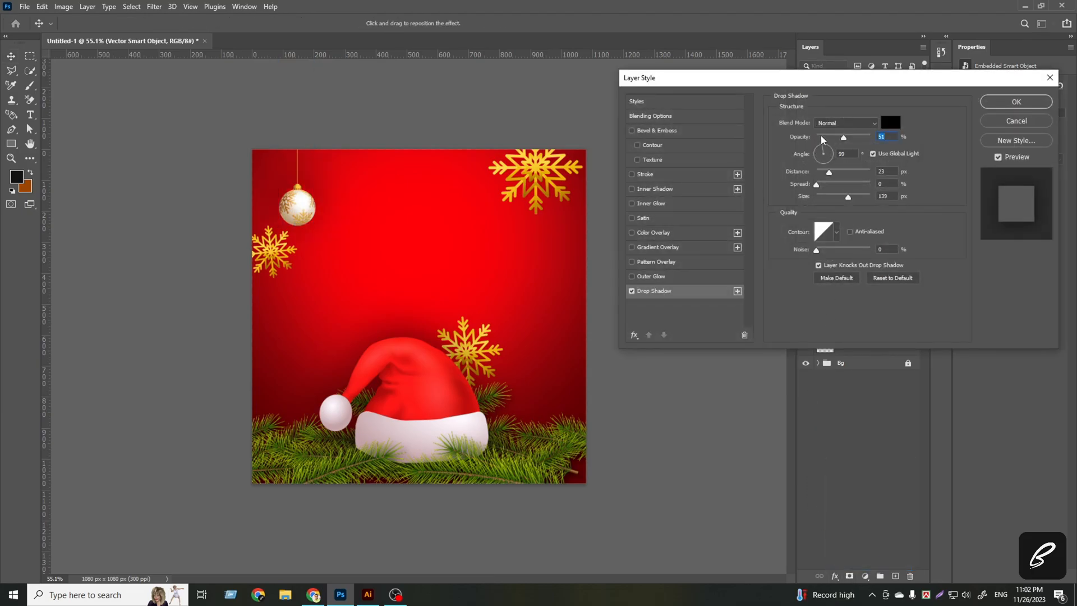
left_click(843, 152)
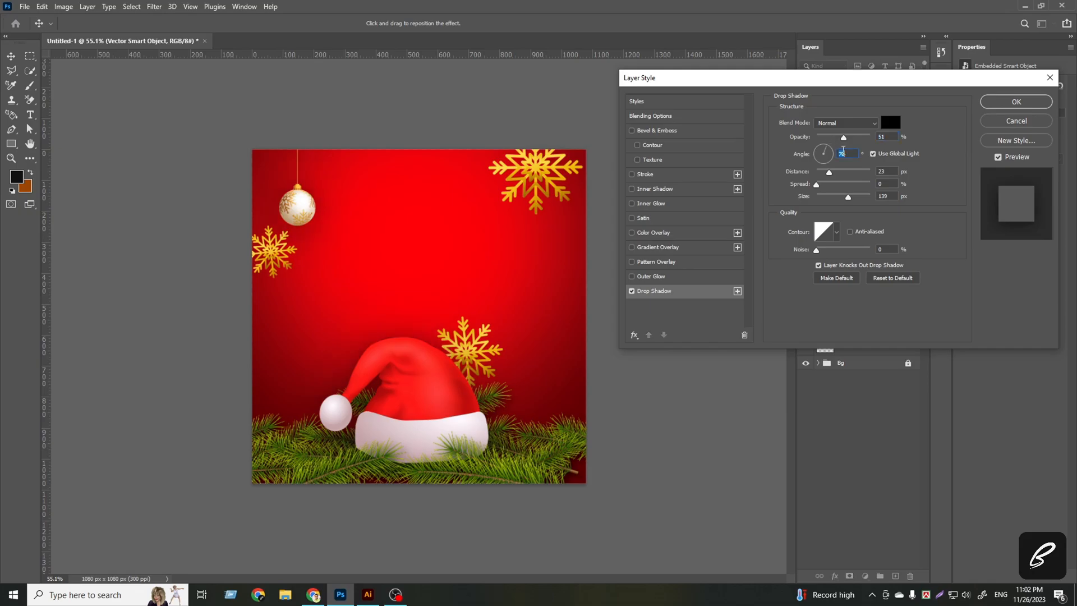
left_click(832, 198)
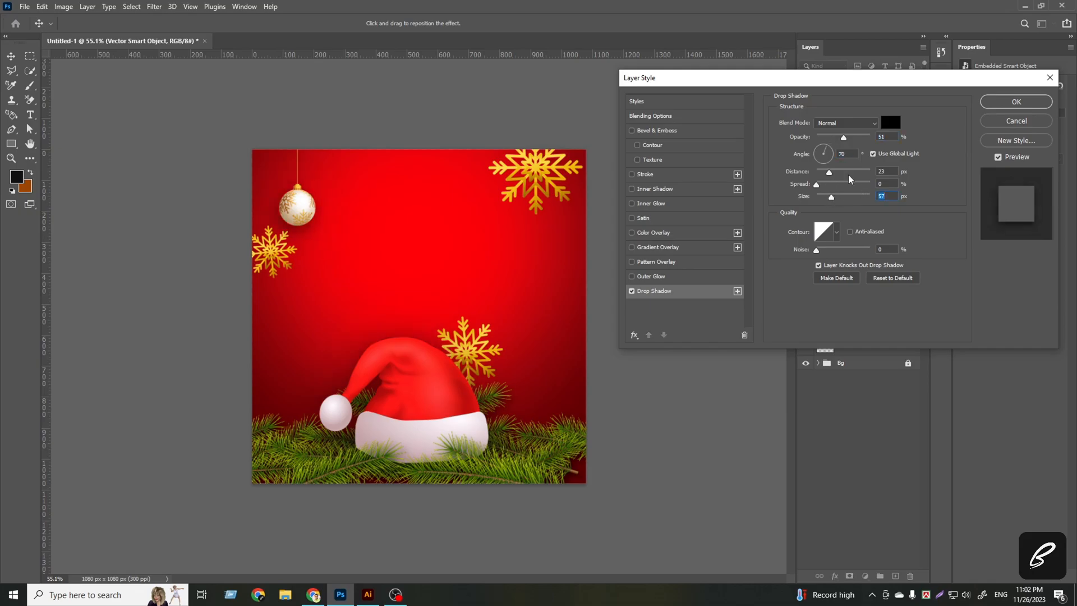
left_click(846, 138)
left_click(824, 174)
left_click_drag(825, 173, 840, 175)
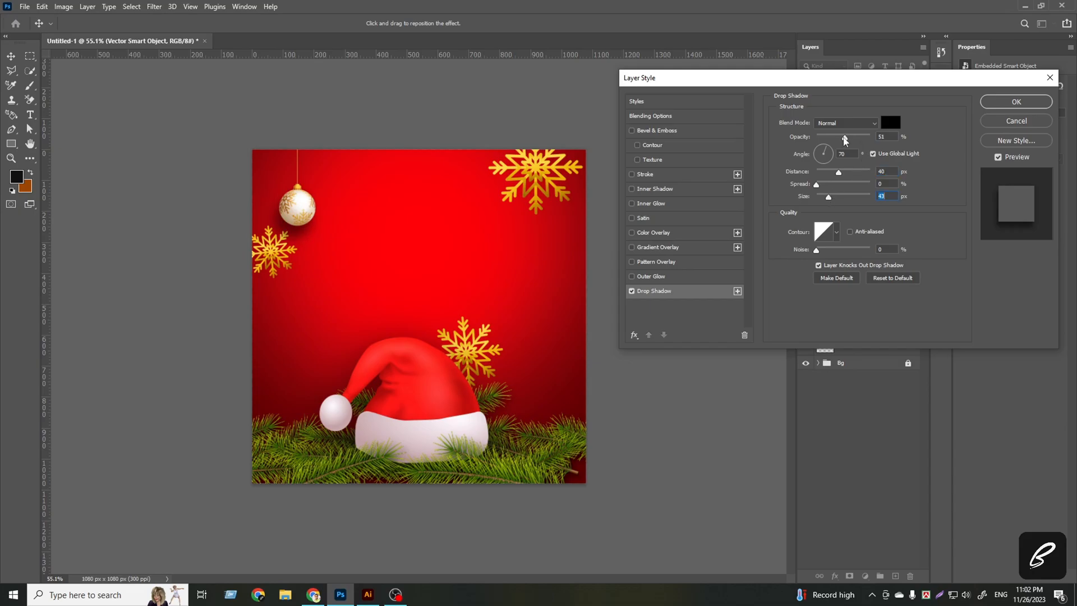
left_click(1017, 101)
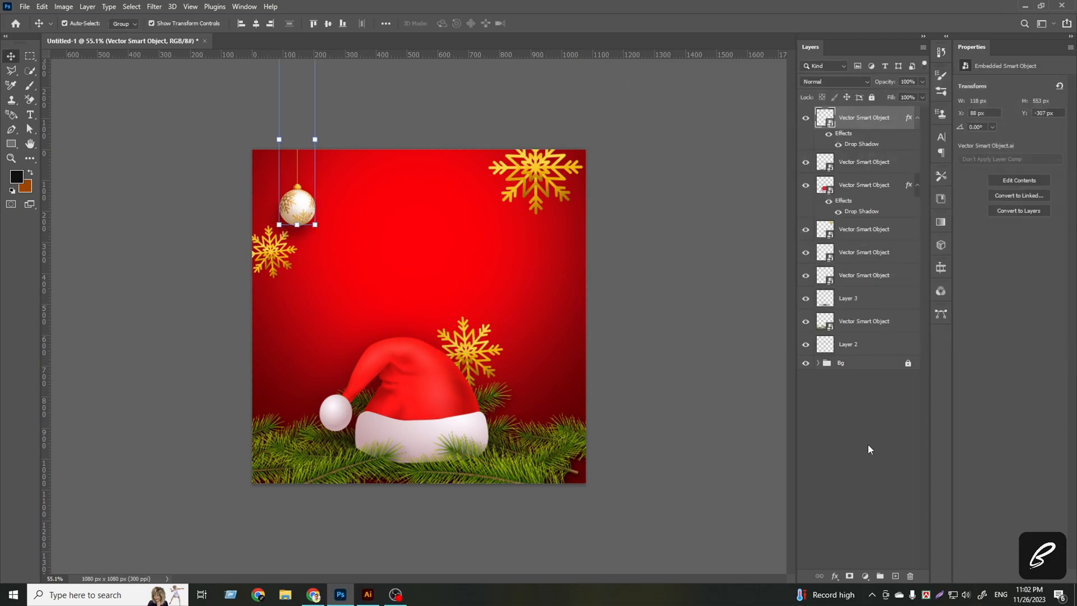
left_click(863, 440)
left_click_drag(309, 215, 309, 220)
Bring the dotted ornament from Illustrator into Photoshop, scale it to about 30.61%, and hang it below the upper-right snowflake.
left_click(368, 595)
left_click_drag(448, 449, 552, 213)
left_click_drag(433, 403, 543, 250)
left_click_drag(502, 132, 528, 132)
mouse_move(554, 222)
left_mouse_down()
mouse_move(555, 264)
mouse_move(556, 243)
left_mouse_up()
left_click_drag(555, 245, 560, 270)
left_click(537, 23)
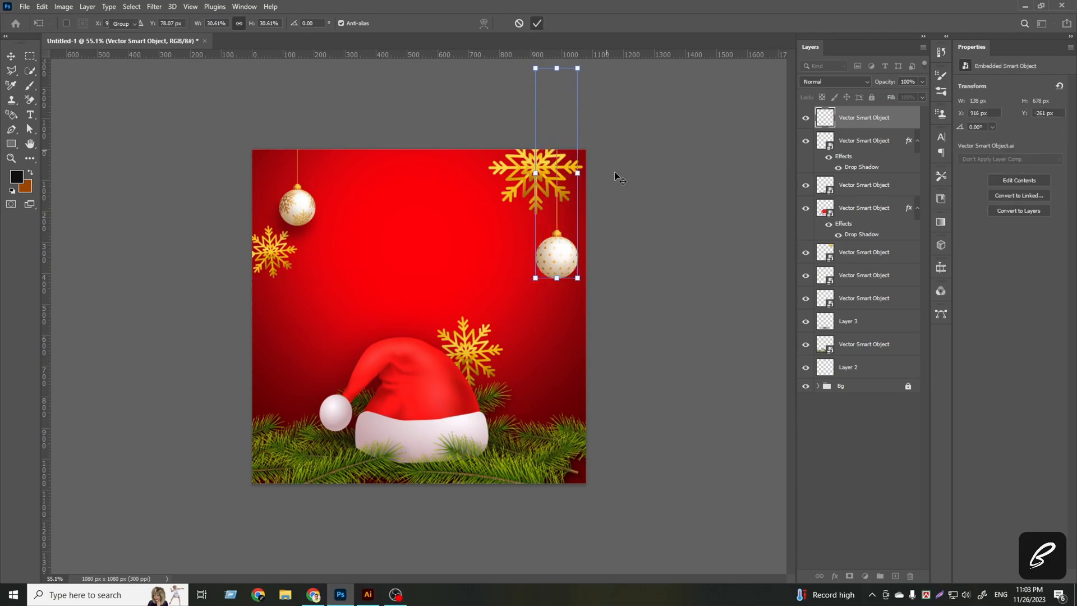
Add a drop shadow to the dotted ornament with 41% opacity, 117° angle, 40 px distance and 43 px size.
left_click(835, 576)
left_click(844, 569)
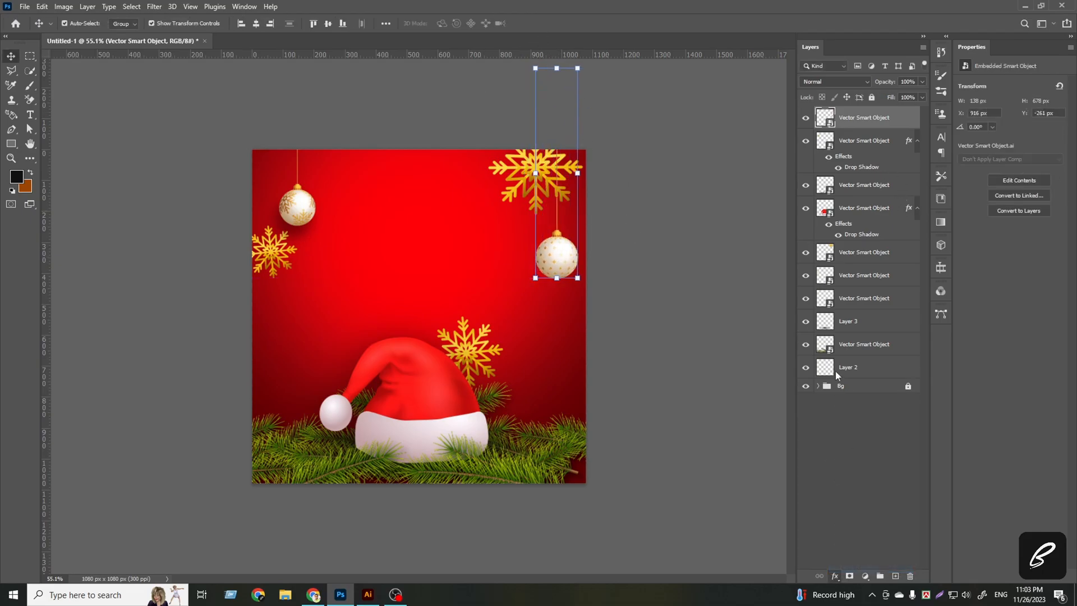
left_click(822, 153)
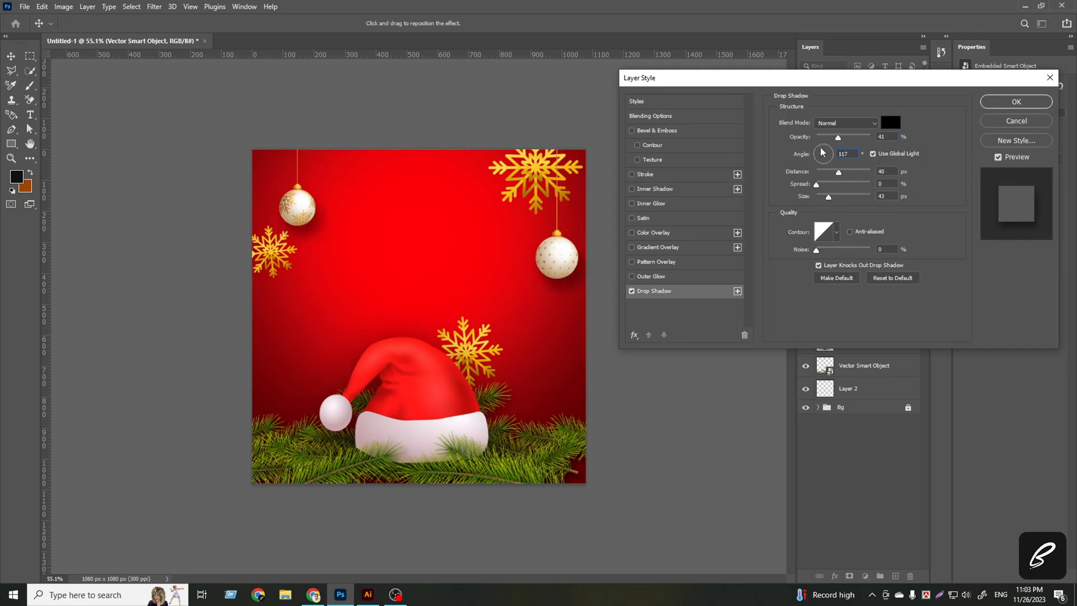
left_click(1000, 104)
Enlarge the dotted ornament to about 35.20%, shift it slightly left and down, and deselect it.
left_click_drag(556, 279, 561, 287)
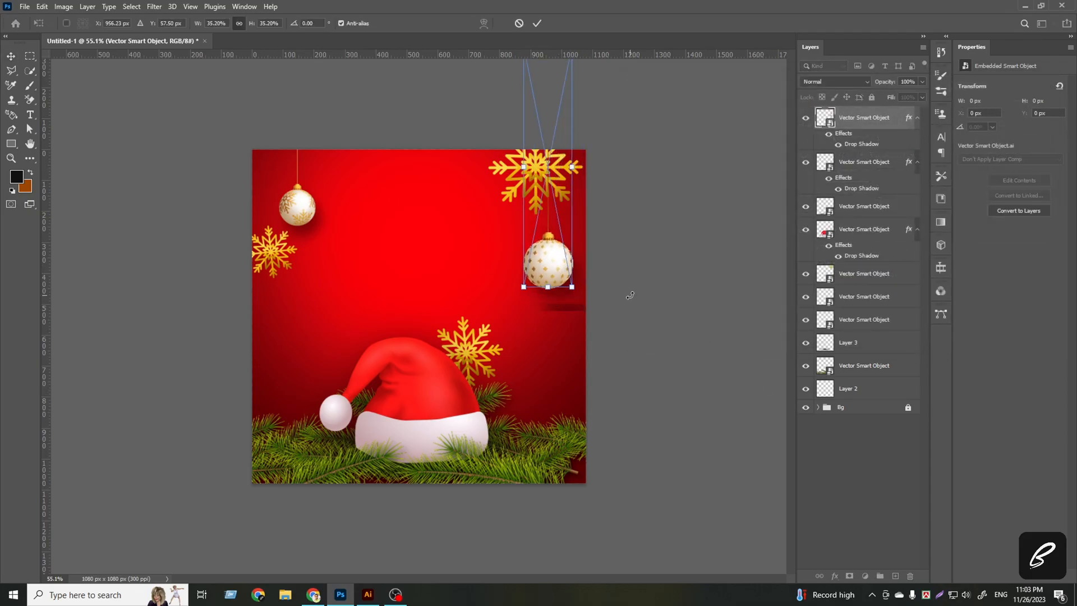
left_click(537, 23)
left_click(667, 244)
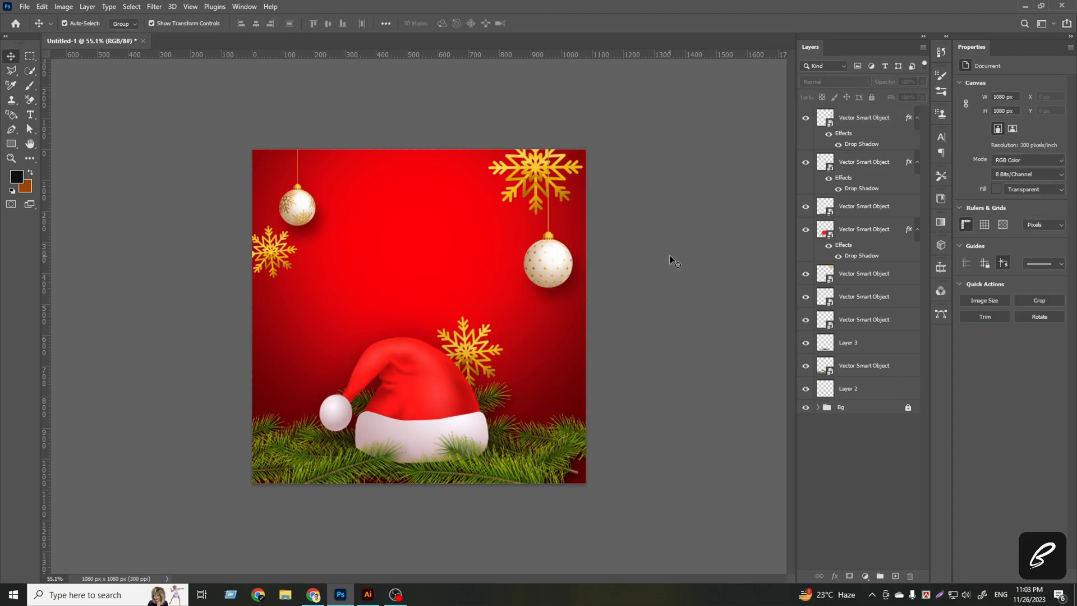
Bring the striped ornament from Illustrator into Photoshop, scale it down, and hang it beside the upper-right snowflake's left side.
left_click(377, 595)
left_click_drag(504, 392, 388, 345)
left_click_drag(361, 257, 361, 251)
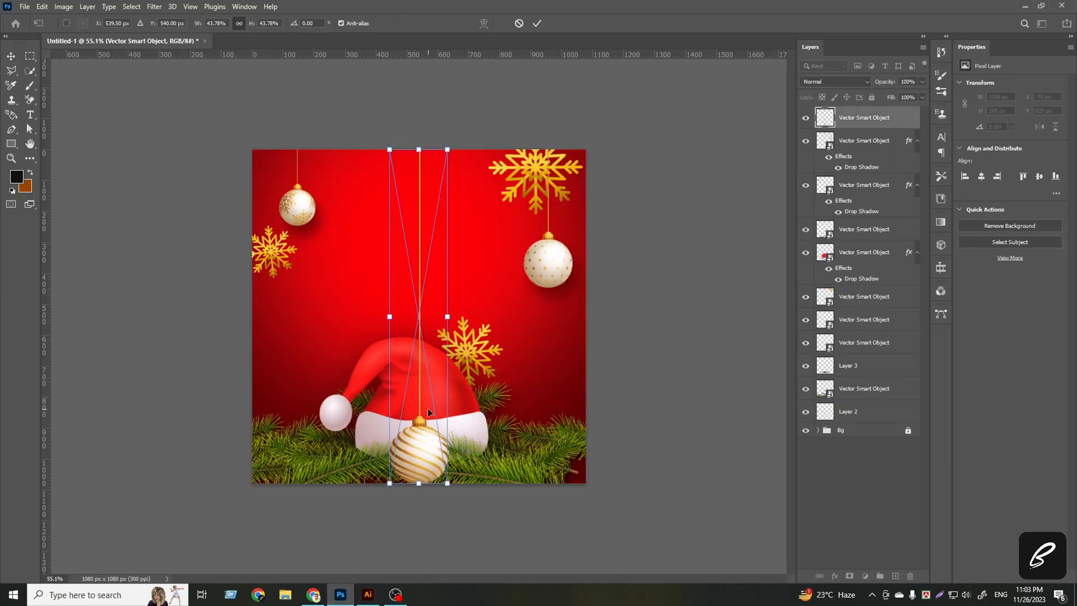
left_click_drag(419, 480, 505, 257)
left_click(536, 23)
left_click_drag(512, 240, 504, 211)
left_click(537, 23)
Add a drop shadow to the striped ornament with 33% opacity, 117° angle, 40 px distance and 43 px size.
left_click(835, 576)
left_click(853, 568)
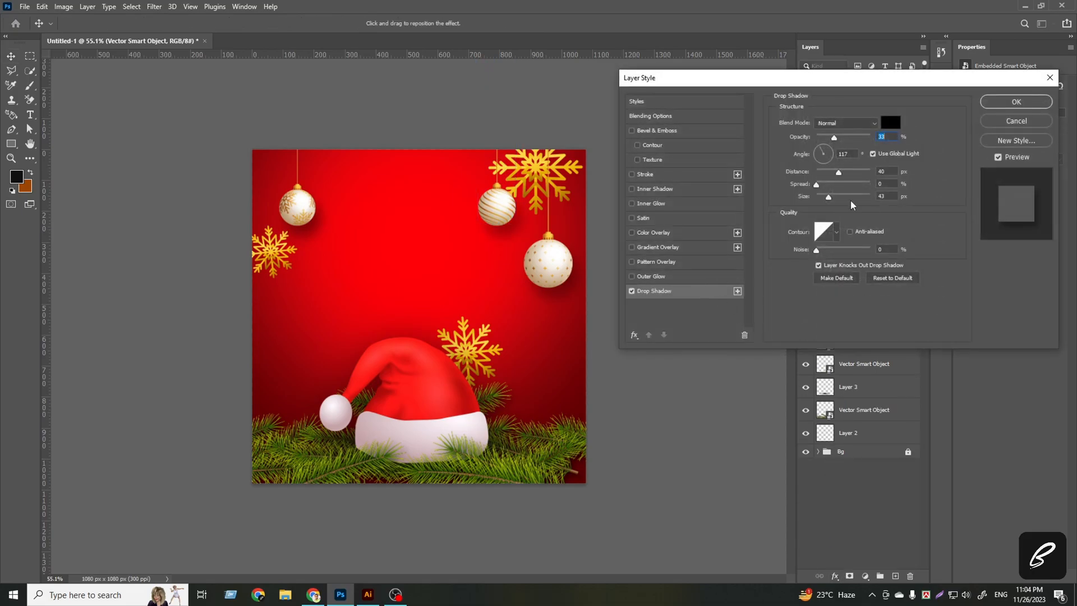
left_click(1015, 102)
left_click(648, 419)
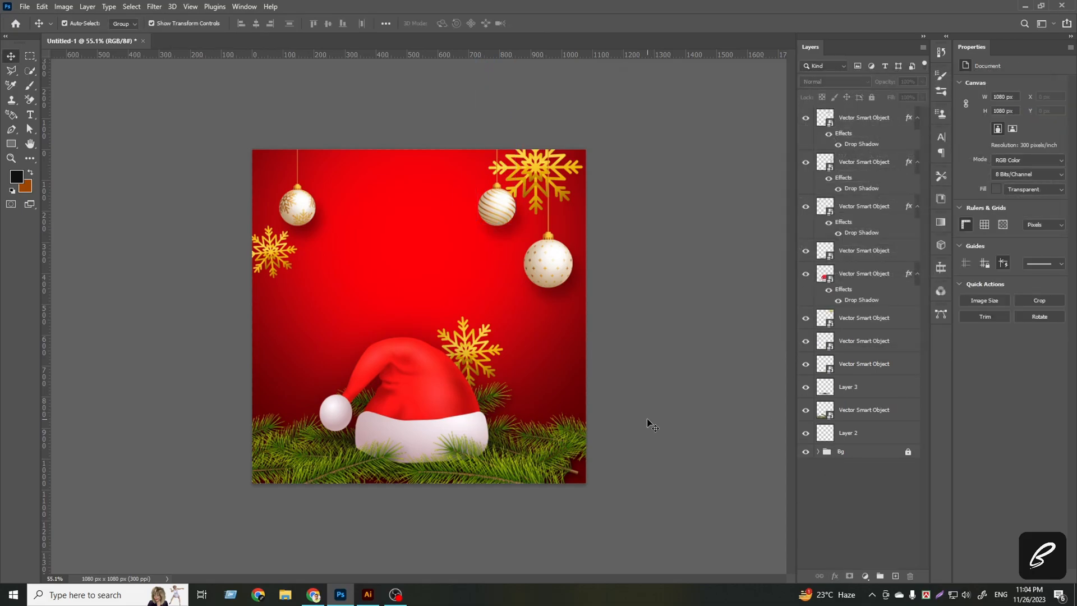
Duplicate the dotted ornament, scale the copy to about 25.22%, and hang it lower right of the snowflake-patterned ornament.
left_click_drag(551, 271, 353, 244)
left_click_drag(304, 149, 316, 150)
left_click_drag(336, 218, 333, 244)
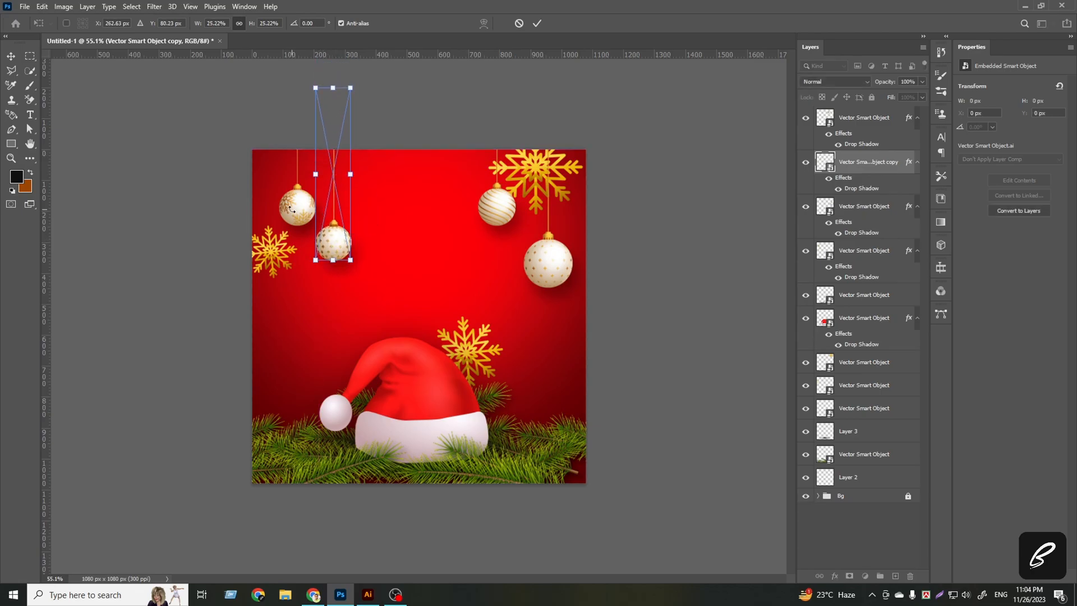
left_click(536, 24)
Enlarge the snowflake-patterned ornament to about 24.88%, raise it closer to the canvas's top edge, and deselect it.
left_click(301, 214)
left_click_drag(297, 228, 285, 193)
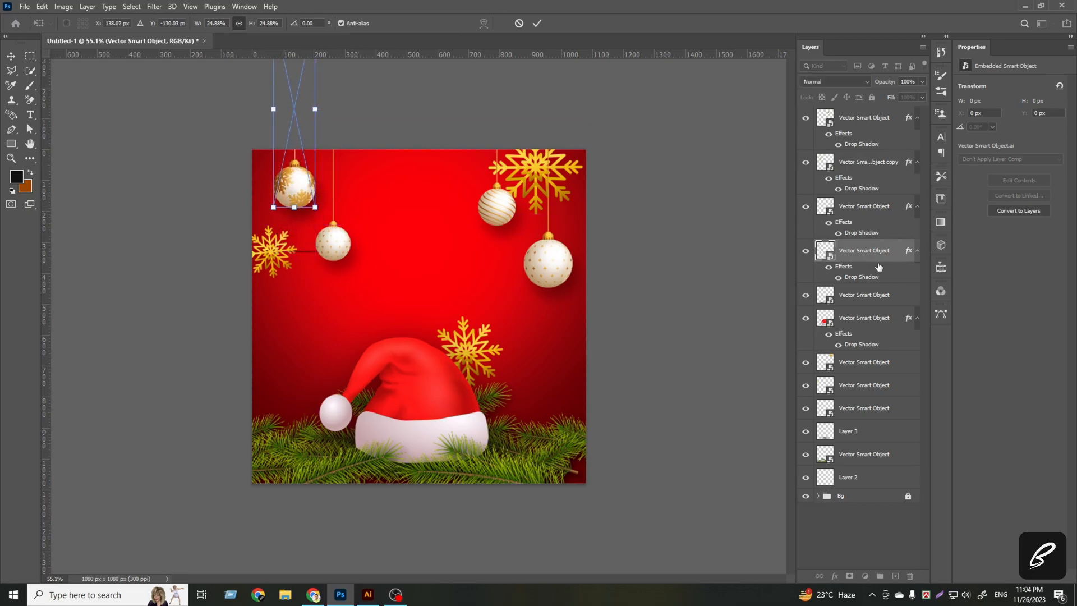
left_click(536, 23)
left_click(659, 244)
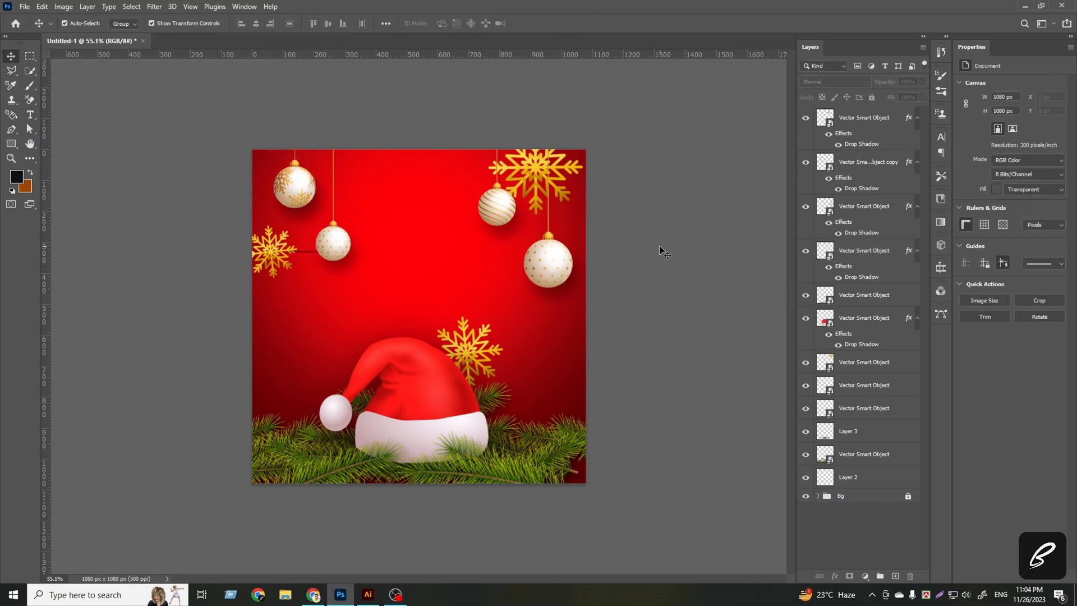
Shrink the dotted ornament copy on the canvas's left side to about 24.16%.
left_click(325, 245)
key("ctrl+plus")
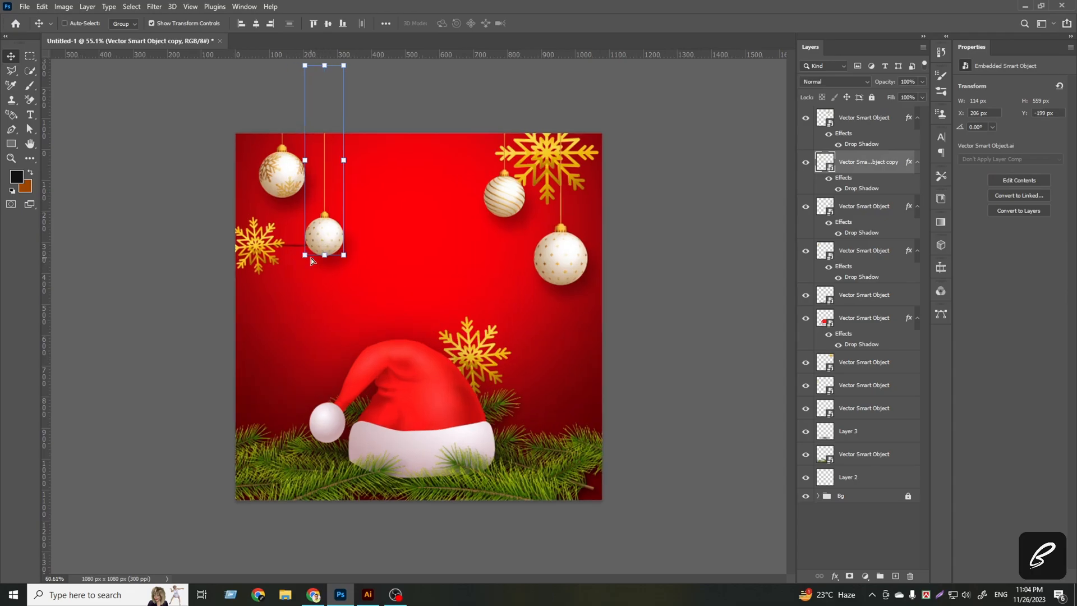
left_click_drag(295, 235, 292, 194)
left_click_drag(314, 85, 304, 86)
left_click_drag(279, 177, 293, 203)
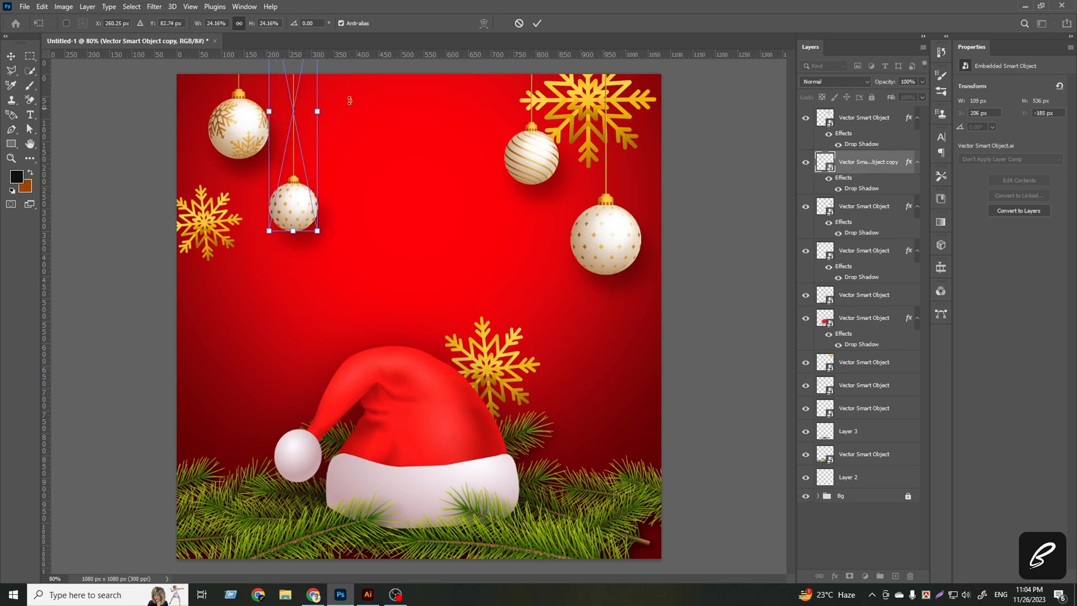
left_click(537, 23)
Move the striped ornament right to overlap the large snowflake, and shift the small dotted ornament closer to the snowflake-patterned one.
key("ctrl+minus")
mouse_move(510, 183)
left_mouse_down()
mouse_move(532, 188)
mouse_move(523, 188)
left_mouse_up()
left_click(633, 250)
left_click_drag(320, 233, 304, 220)
left_click(676, 310)
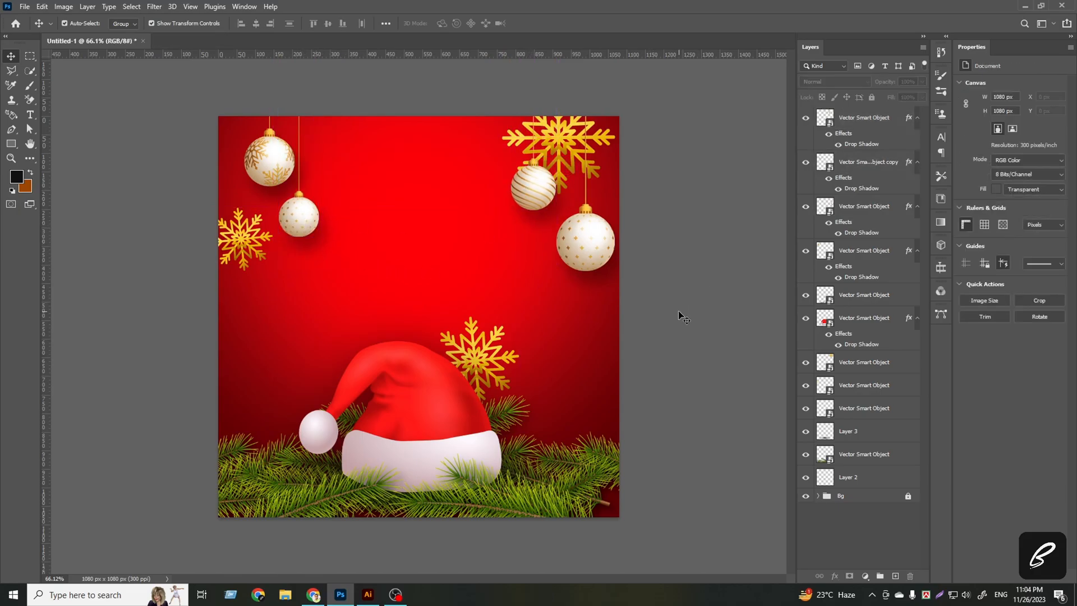
Duplicate the snowflake-patterned ornament, scale the copy to about 23.19%, hang it left of the striped ornament, and set its opacity to 50%.
left_click_drag(270, 166, 497, 192)
left_click_drag(504, 73, 505, 229)
left_click_drag(905, 96, 896, 97)
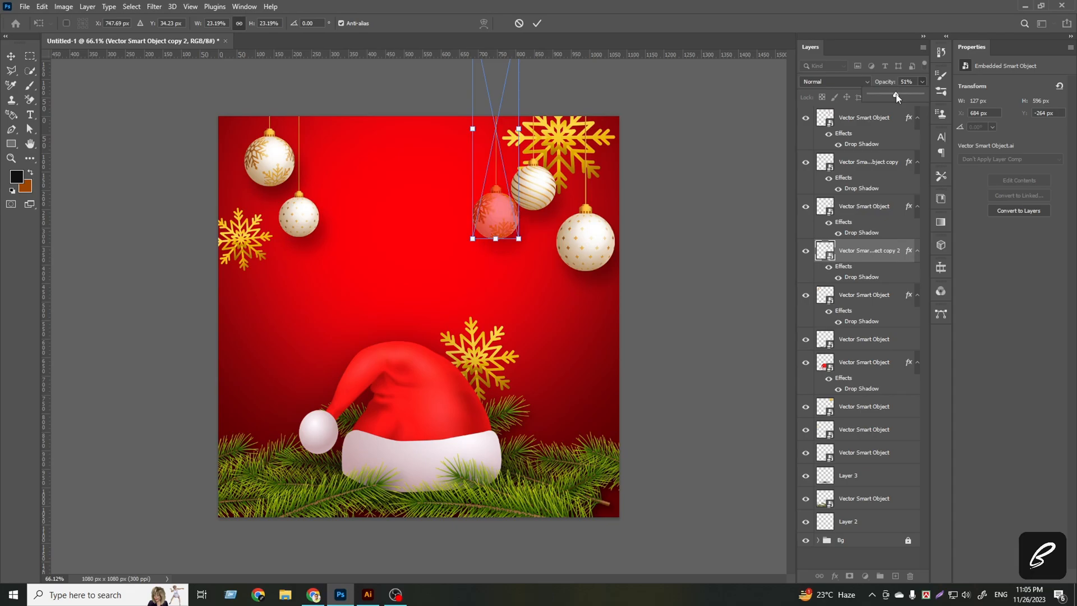
left_click(905, 81)
type("50")
left_click(154, 7)
key("Escape")
left_click(537, 23)
Apply a 5-pixel Gaussian Blur to the faded snowflake-patterned ornament copy and set its opacity to 70%.
left_click(155, 6)
mouse_move(176, 151)
left_click(317, 225)
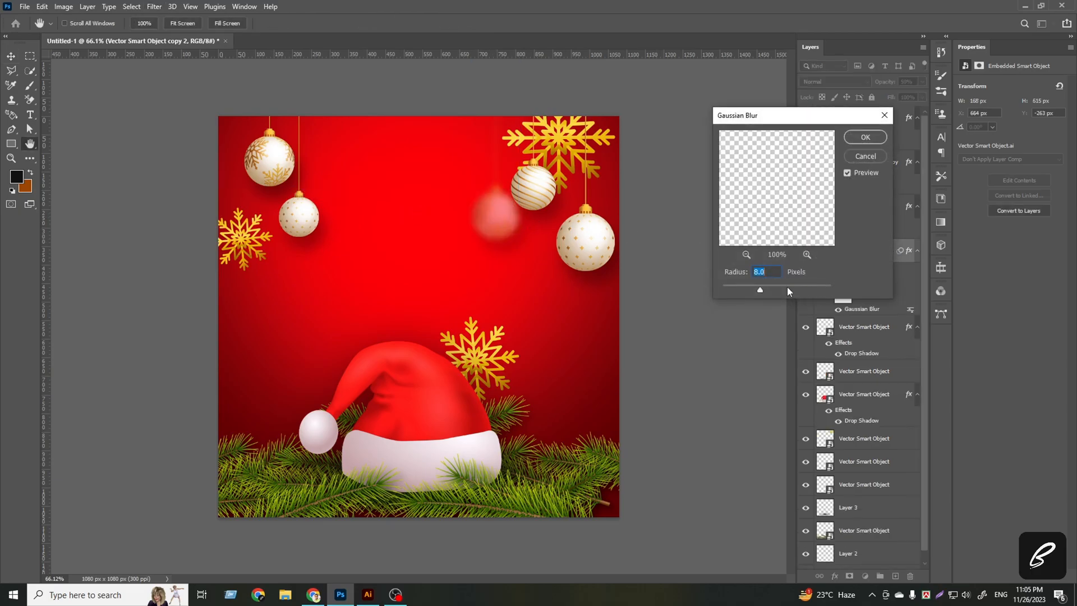
key("BackSpace")
type("4")
left_click(871, 144)
type("70")
key("Return")
Raise the blurred ornament copy toward the canvas's top edge, to the left of the large snowflake.
left_click_drag(500, 226, 515, 254)
left_click_drag(480, 156, 490, 156)
key("Return")
left_click_drag(514, 248, 491, 155)
key("Return")
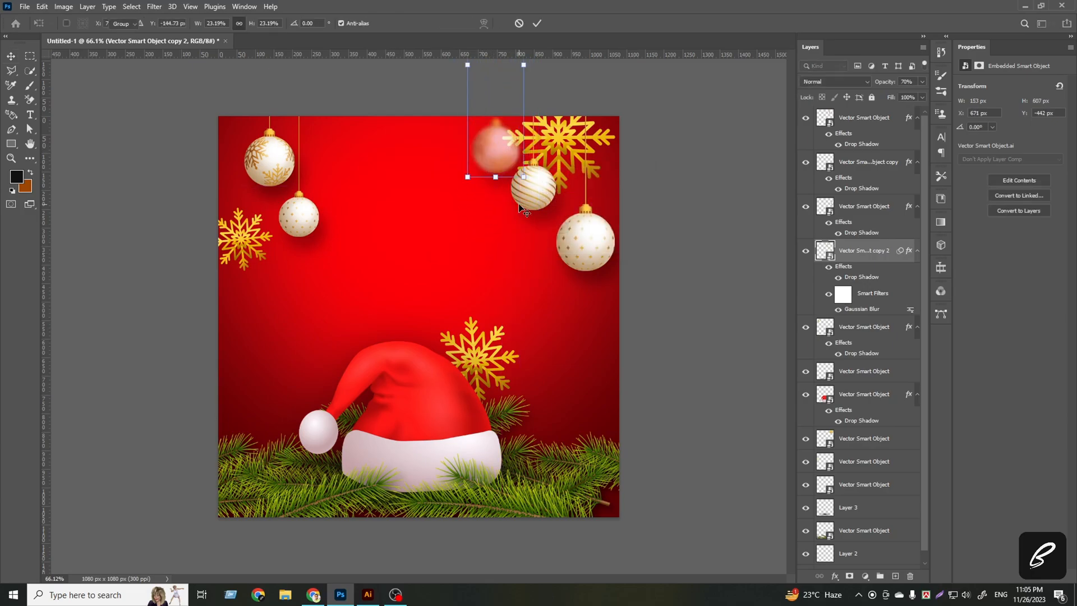
Shrink the large snowflake to about 23.97%, shift it closer to the canvas's upper-right corner, and hang the striped ornament just below it.
left_click_drag(539, 189, 540, 210)
left_click(532, 147)
left_click_drag(501, 138, 572, 129)
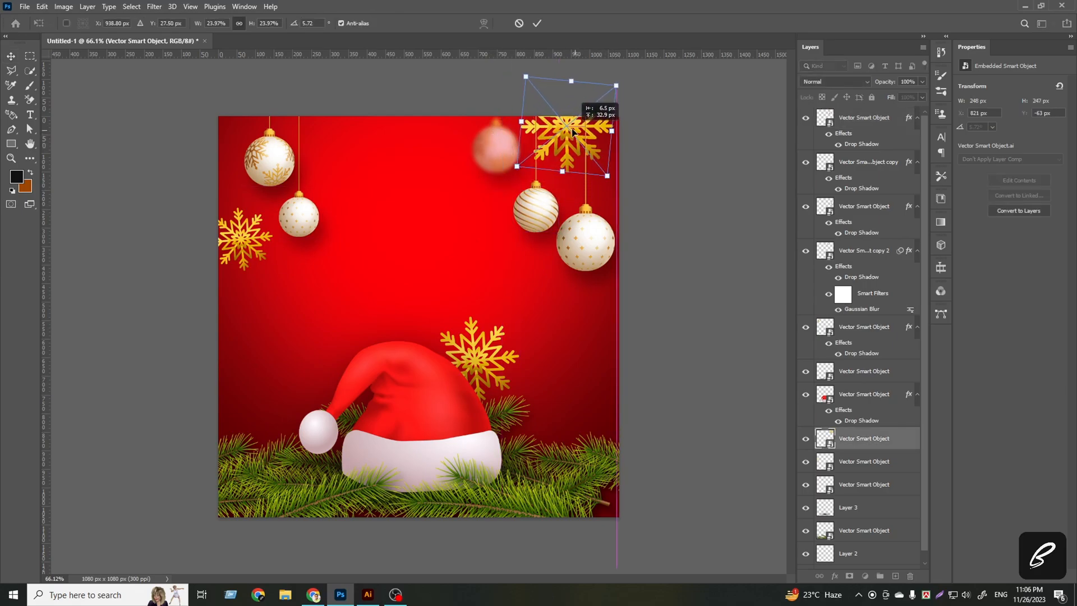
key("Return")
left_click_drag(539, 210, 558, 177)
left_click(664, 242)
Lower the small dotted ornament on the canvas's left side slightly and set its opacity to 70%.
left_click_drag(305, 217, 300, 236)
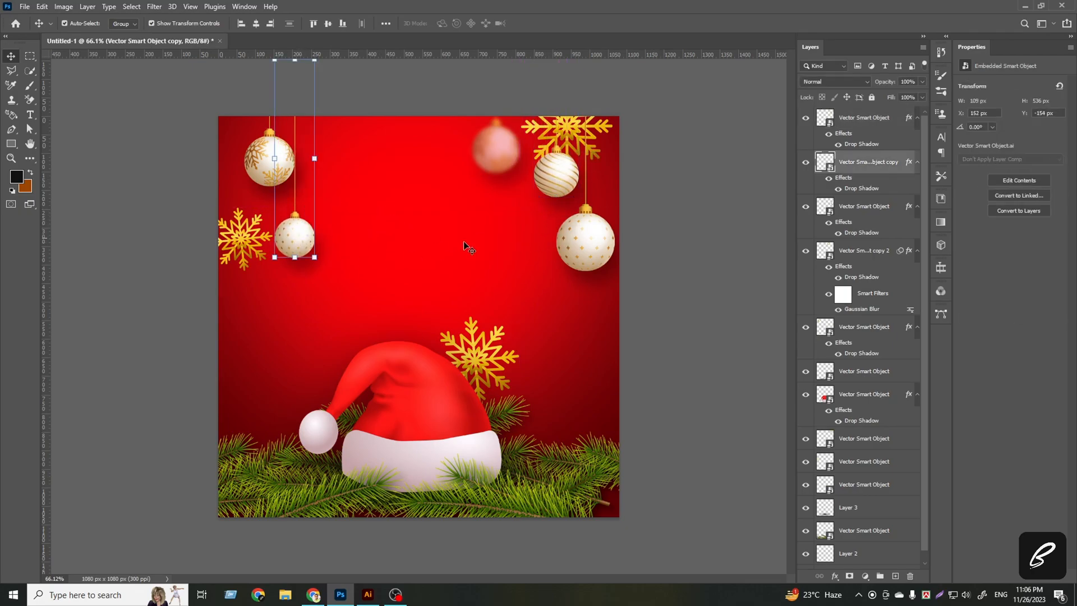
left_click(907, 81)
type("70")
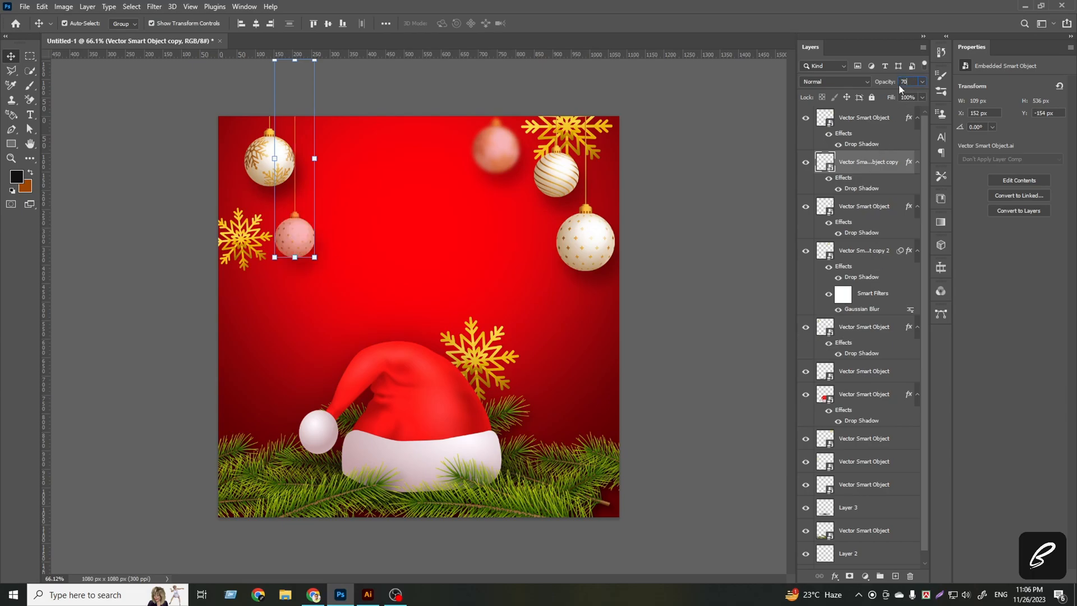
Apply a Gaussian Blur with a radius of 5.0 pixels to the small dotted ornament.
left_click(154, 6)
mouse_move(168, 144)
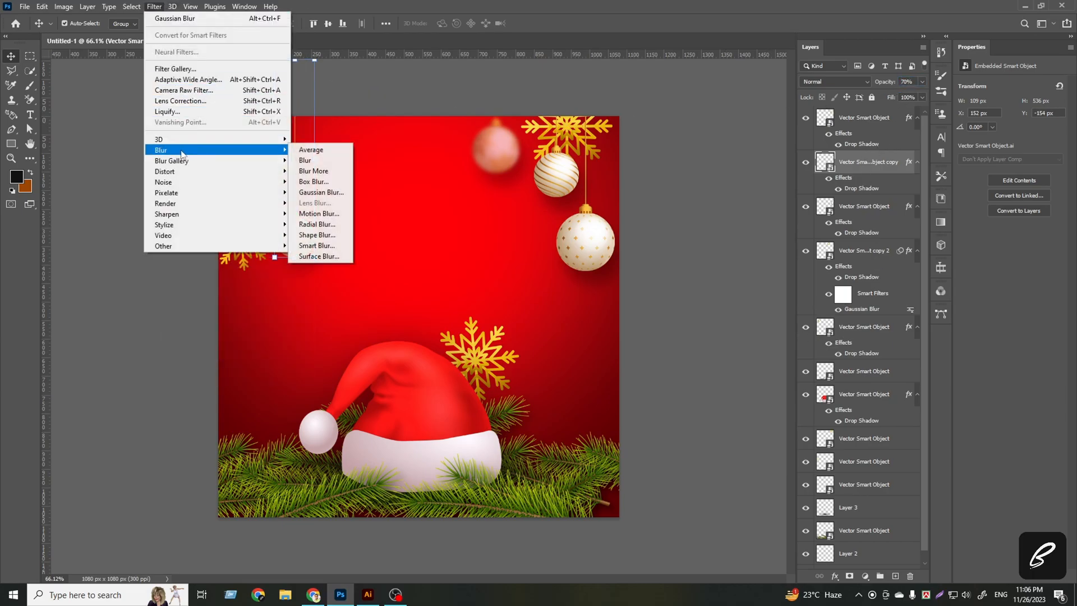
left_click(339, 194)
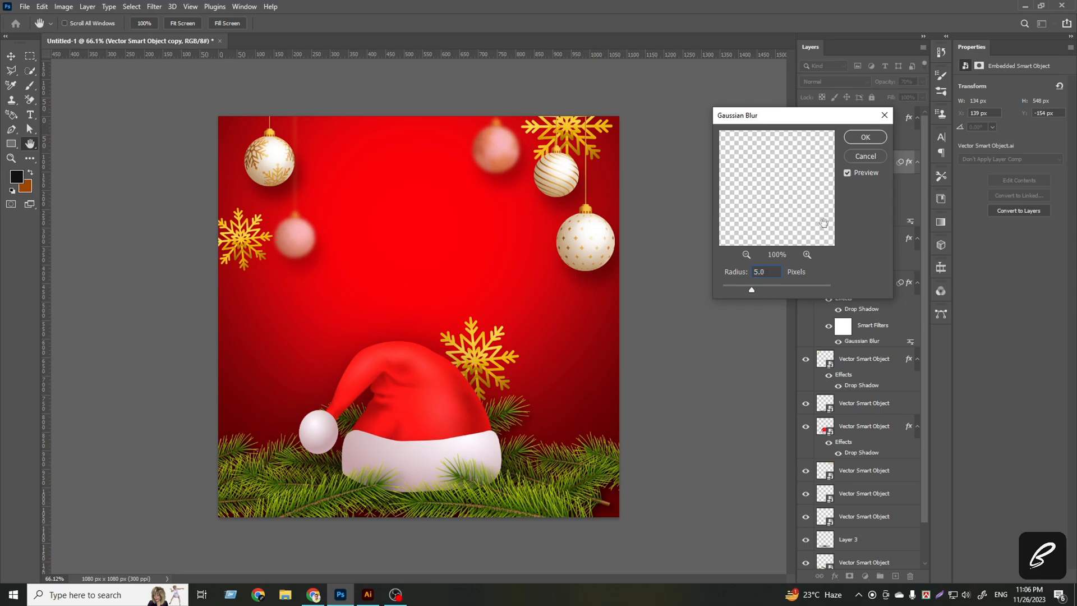
key("Return")
Enlarge the blurred dotted ornament to about 30.56% and raise it beside the snowflake-patterned ornament.
left_click(320, 160)
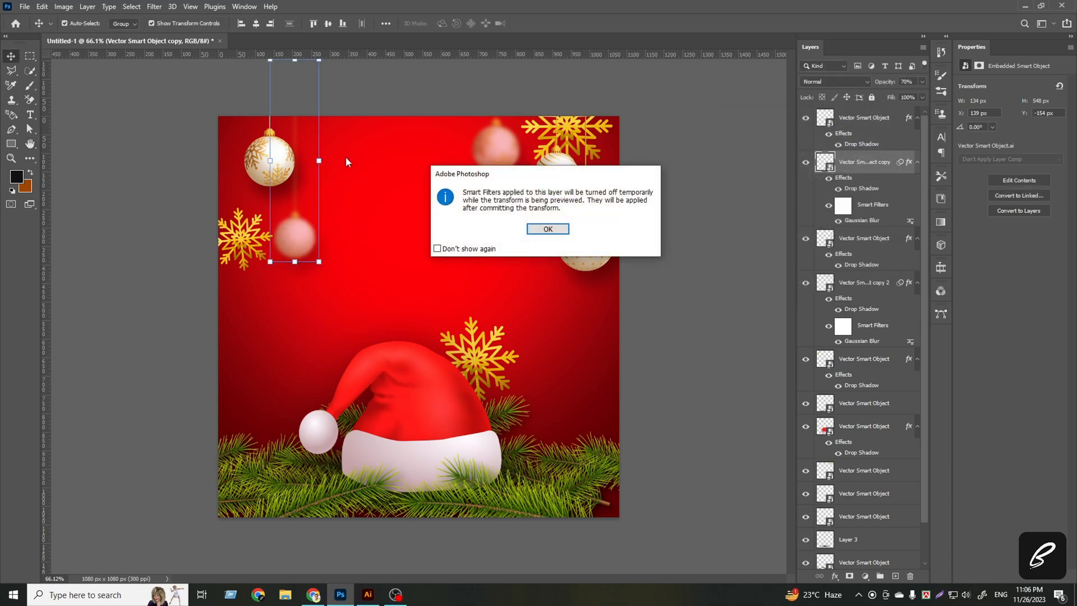
left_click(566, 231)
left_click_drag(316, 160, 332, 160)
left_click_drag(316, 250, 317, 208)
left_click_drag(331, 117, 323, 110)
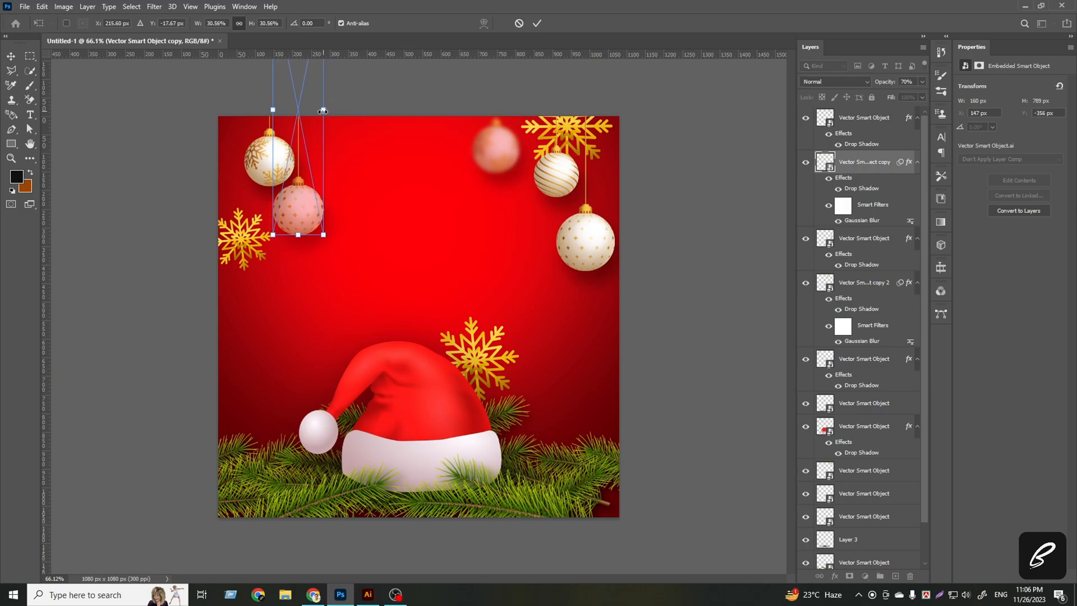
left_click(537, 23)
Lower the blurred dotted ornament and the snowflake-patterned ornament on the canvas's left side slightly.
left_click_drag(304, 212, 309, 238)
left_click_drag(267, 156, 264, 177)
left_click_drag(312, 229, 315, 238)
Duplicate the striped ornament to the canvas's upper left, and shift the snowflake-patterned and blurred dotted ornaments slightly left and down.
left_click(566, 181)
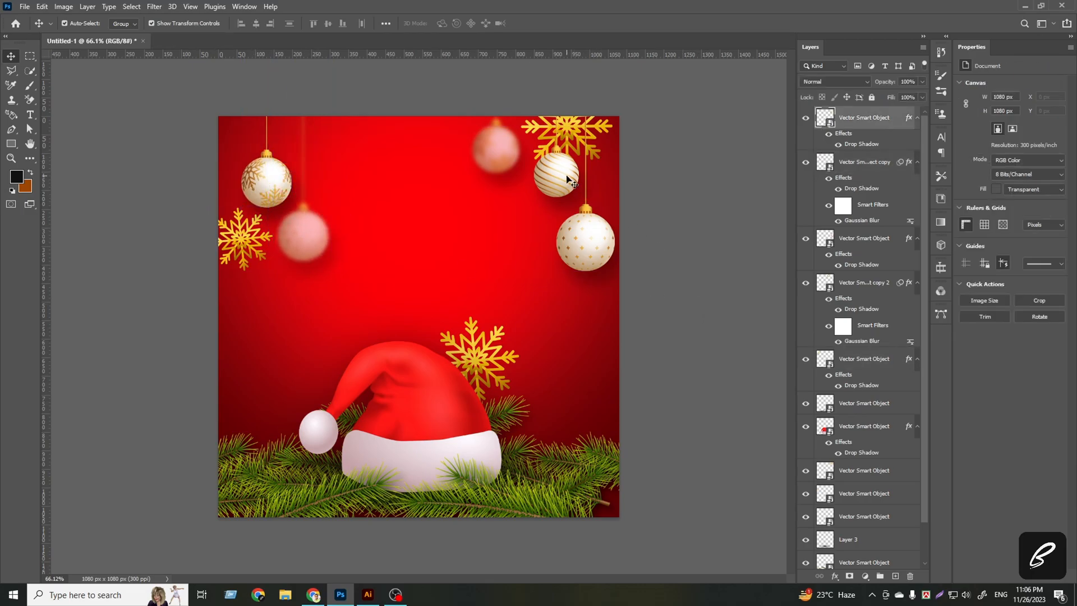
left_click_drag(555, 180, 258, 195, "alt")
left_click_drag(296, 227, 290, 249)
Scale the striped ornament copy to about 22.97% and hang it near the canvas's top edge.
left_click(339, 164)
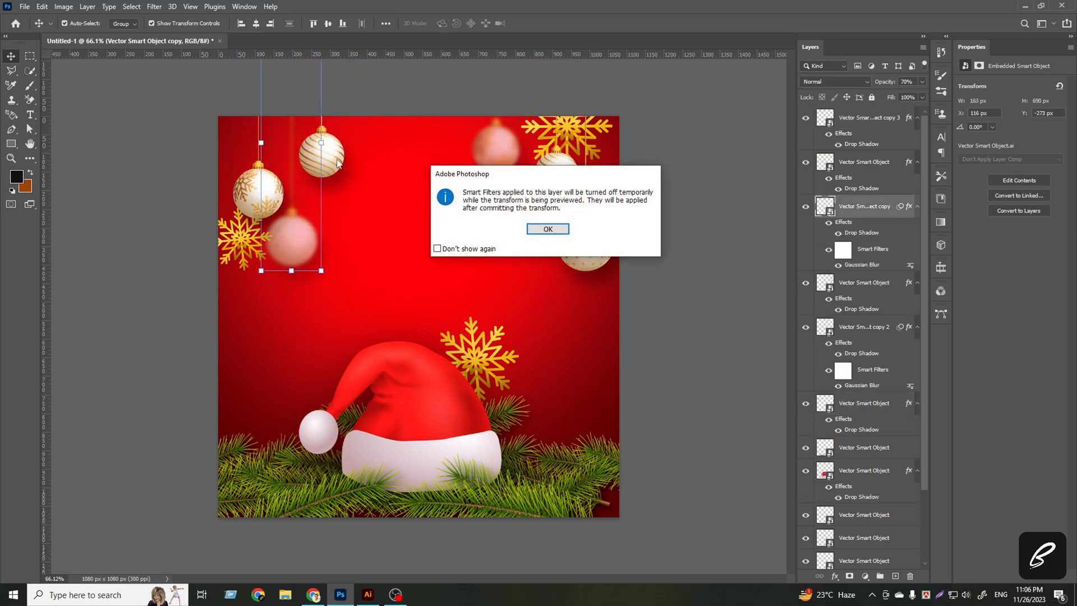
left_click(548, 229)
left_click(537, 26)
mouse_move(334, 162)
left_mouse_down()
mouse_move(348, 189)
mouse_move(322, 145)
mouse_move(335, 175)
mouse_move(333, 164)
left_mouse_up()
left_click_drag(323, 150, 321, 162)
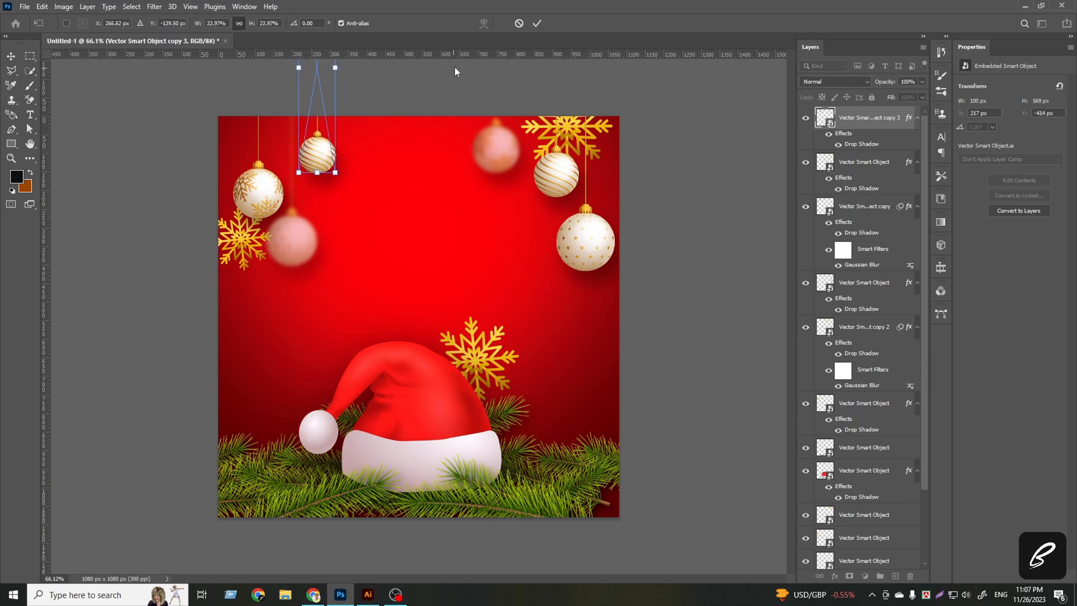
left_click(537, 23)
Raise the blurred dotted ornament below the small striped one, and place the larger striped ornament left of the blurred one near the large snowflake.
left_click_drag(285, 249, 304, 232)
left_click(698, 251)
mouse_move(563, 175)
left_mouse_down()
mouse_move(505, 168)
mouse_move(528, 216)
mouse_move(549, 168)
mouse_move(546, 186)
left_mouse_up()
left_click(682, 294)
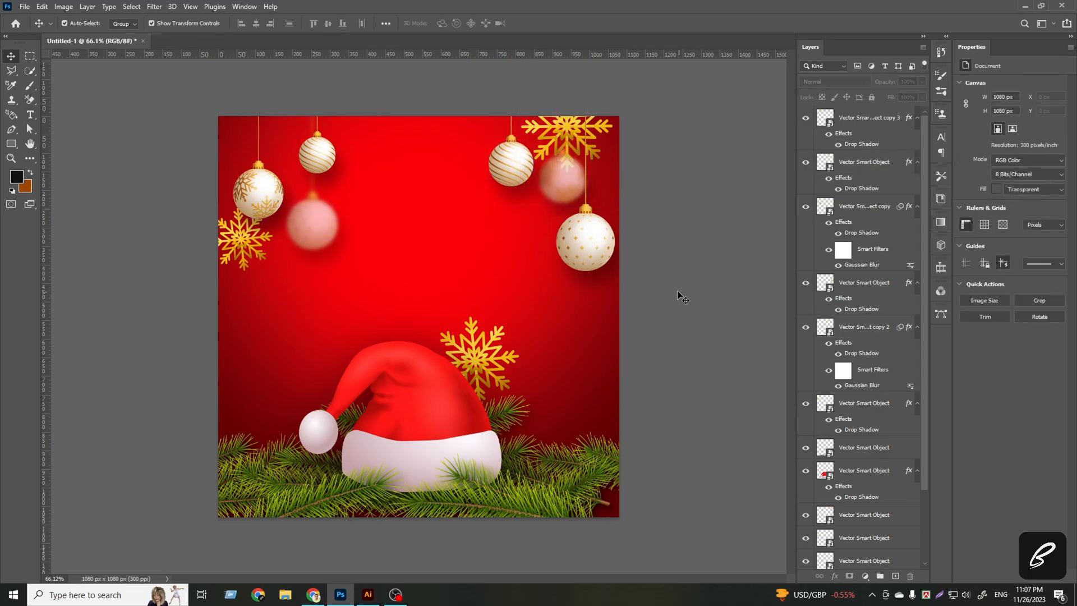
Hang the larger striped ornament lower and slightly left, with the blurred ornament tucked between it and the large snowflake.
left_click_drag(585, 245, 587, 247)
left_click_drag(518, 174, 485, 168)
left_click(564, 189)
left_click_drag(564, 189, 544, 195)
left_click_drag(487, 170, 558, 179)
left_click(522, 199)
left_click(548, 229)
left_click(683, 283)
left_click(682, 275)
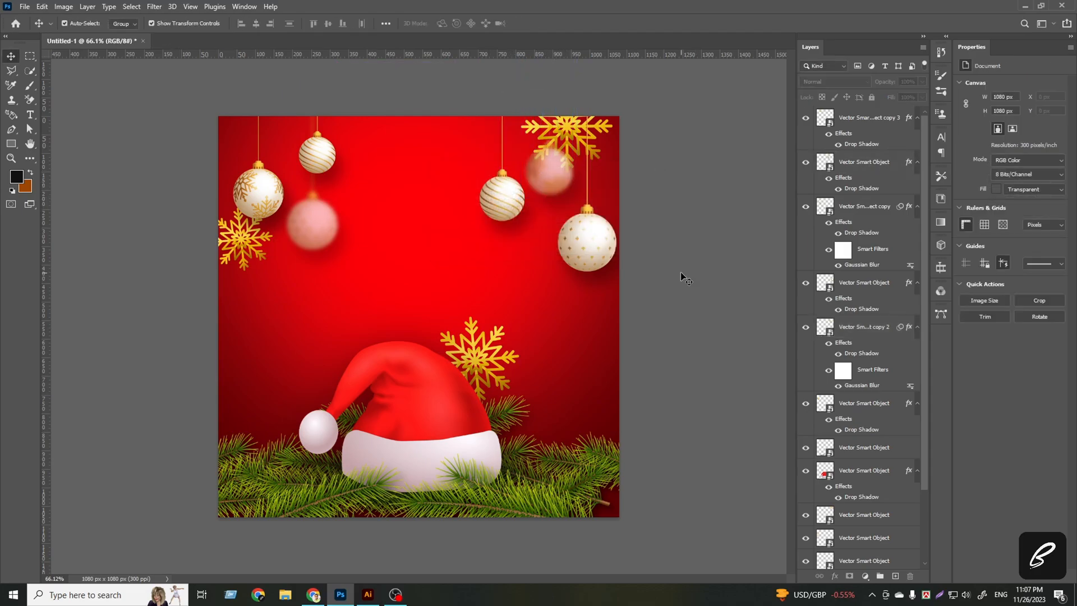
Raise the larger striped ornament slightly left, and shift the small striped and blurred dotted ornaments toward the canvas's center.
left_click_drag(506, 208, 493, 187)
left_click_drag(317, 157, 351, 153)
left_click(715, 256)
mouse_move(309, 229)
left_mouse_down()
mouse_move(313, 216)
mouse_move(320, 229)
left_mouse_up()
Move the larger striped ornament further left and lower, and shift the neighboring blurred ornament slightly left and down.
left_click(487, 177)
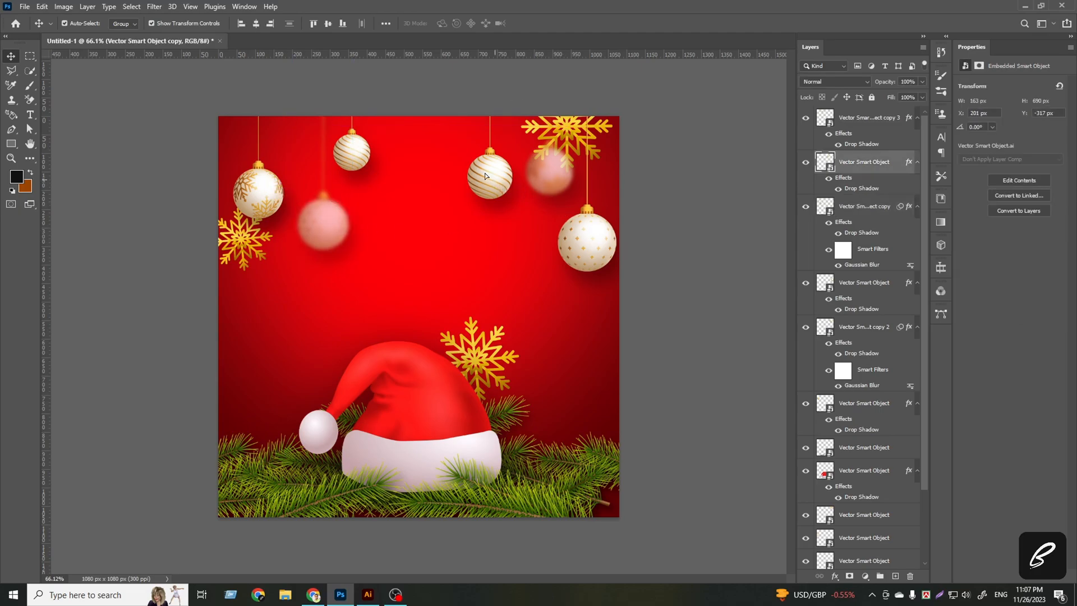
left_click_drag(460, 170, 460, 170)
mouse_move(533, 183)
left_mouse_down()
mouse_move(544, 174)
mouse_move(520, 246)
mouse_move(510, 246)
mouse_move(521, 244)
mouse_move(531, 190)
left_mouse_up()
left_click_drag(460, 176, 465, 205)
Move the small striped ornament toward the center, scale it to about 23.71%, and raise the snowflake-patterned ornament slightly.
left_click_drag(353, 158, 369, 159)
left_click_drag(368, 172, 371, 155)
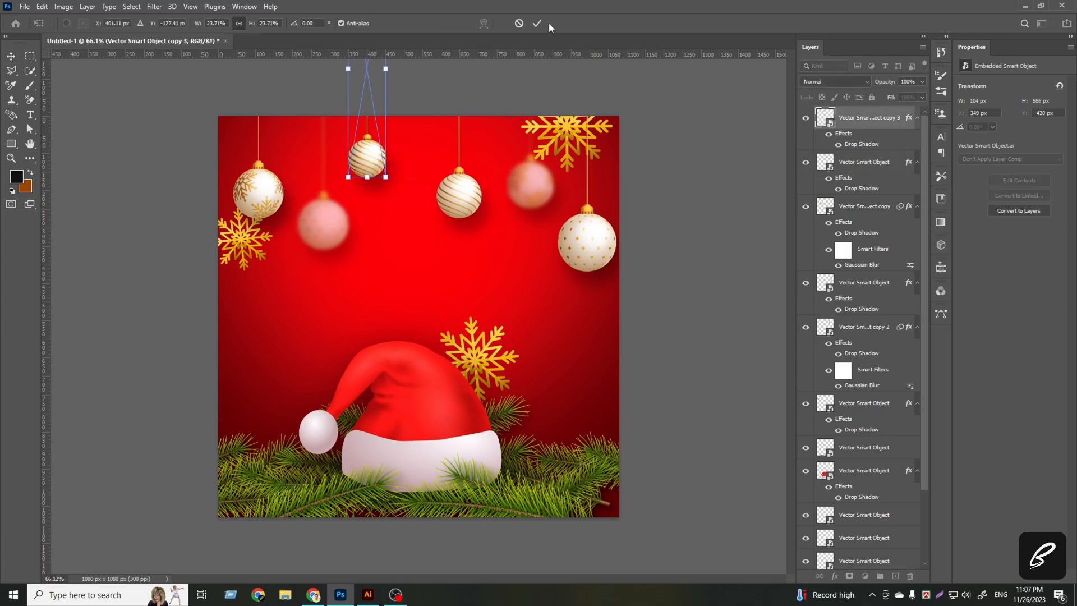
key("Return")
left_click(667, 213)
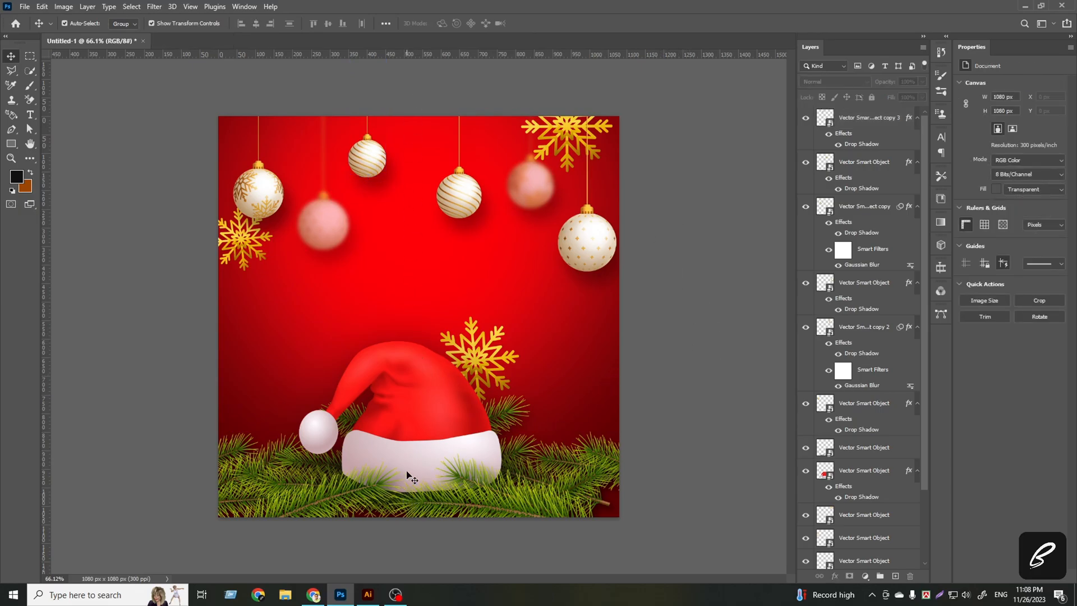
left_click_drag(261, 203, 257, 198)
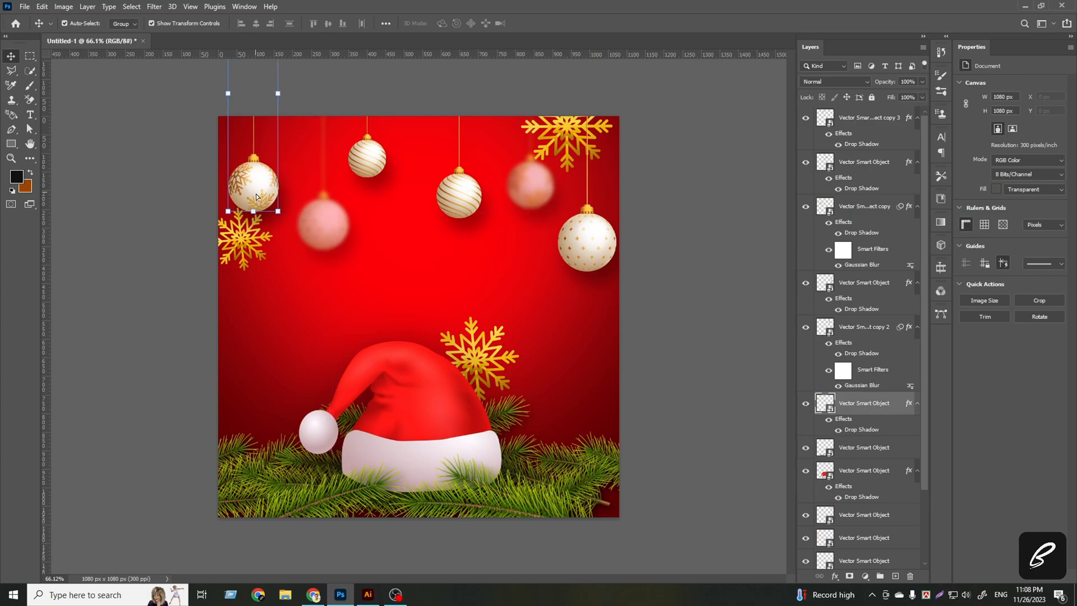
left_click(702, 400)
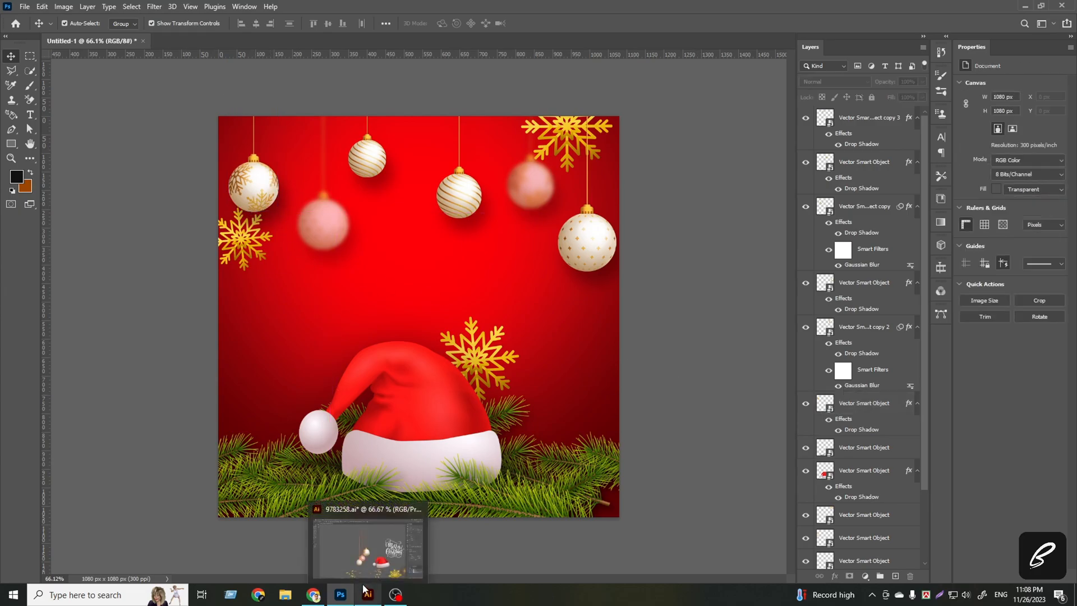
Switch to Illustrator and bring the golden star flare into the Photoshop post as a smart object.
left_click(368, 594)
left_click(612, 314)
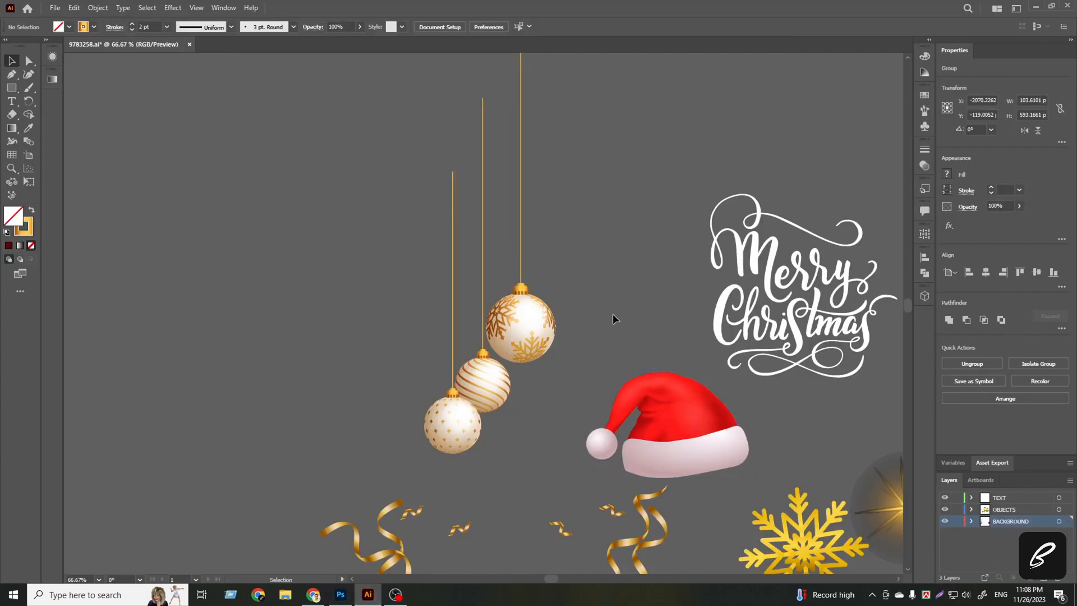
left_click_drag(615, 313, 152, 95)
left_click_drag(647, 383, 348, 604)
left_click_drag(439, 274, 438, 273)
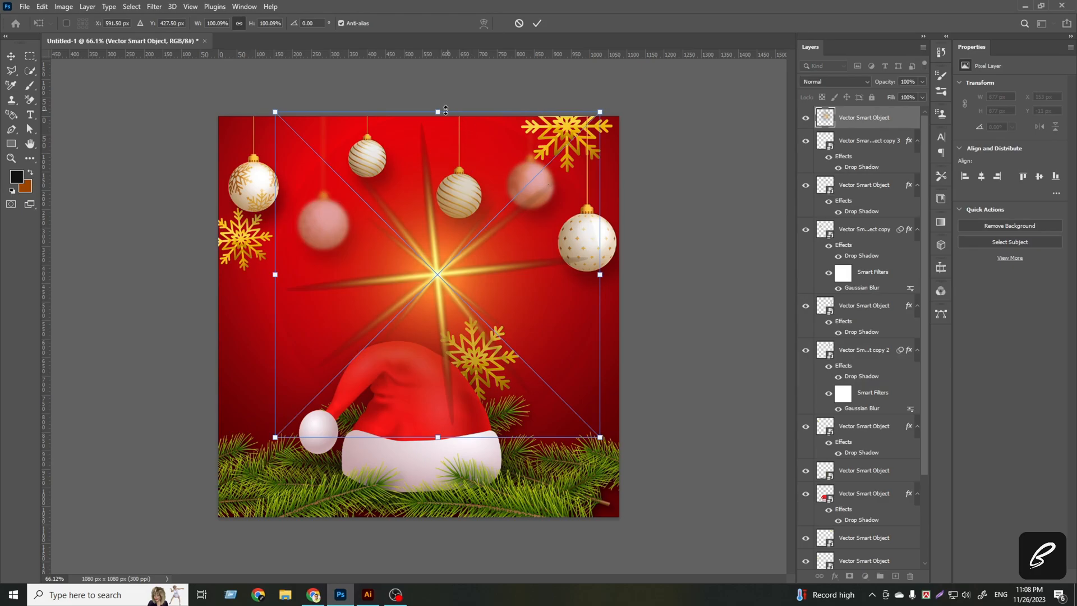
Shrink the star flare to about 35.44% above the Santa hat and set its blend mode to Screen.
left_click_drag(437, 111, 461, 323)
left_click_drag(462, 340, 424, 241)
left_click(864, 82)
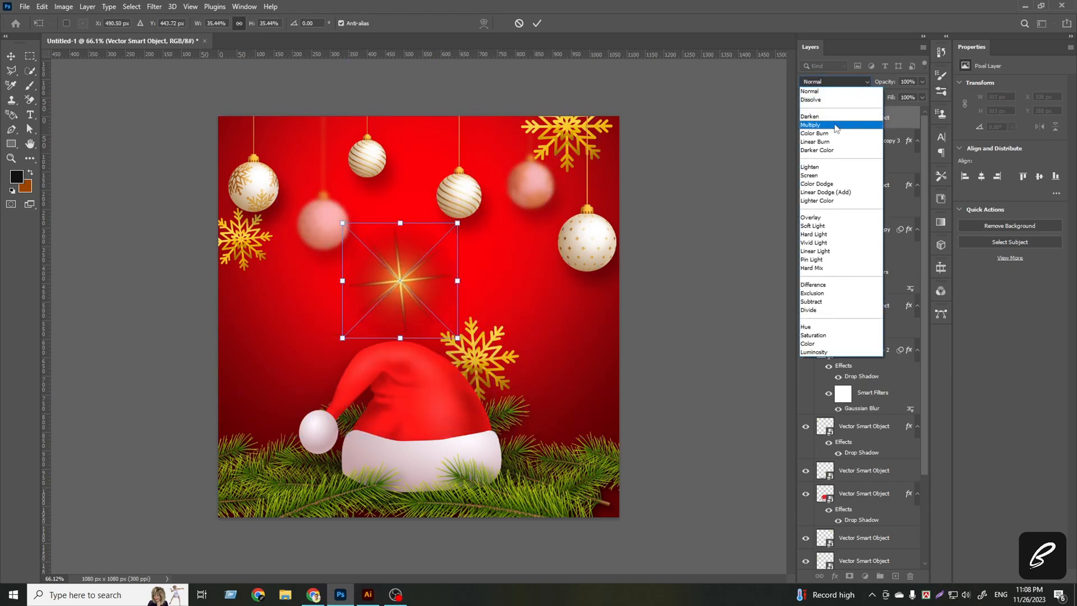
left_click(537, 24)
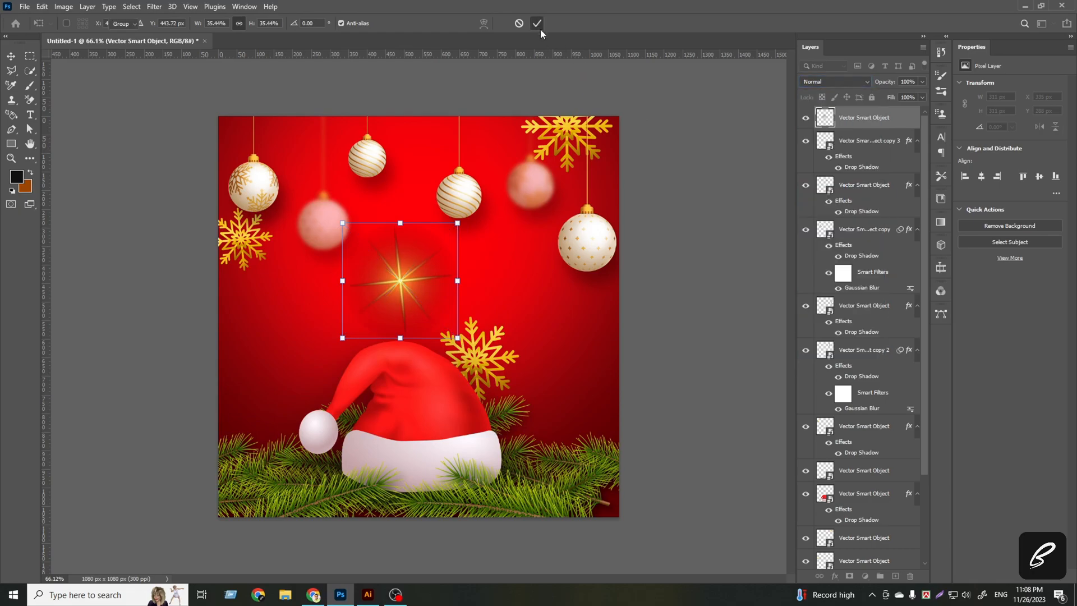
left_click(537, 25)
left_click(839, 82)
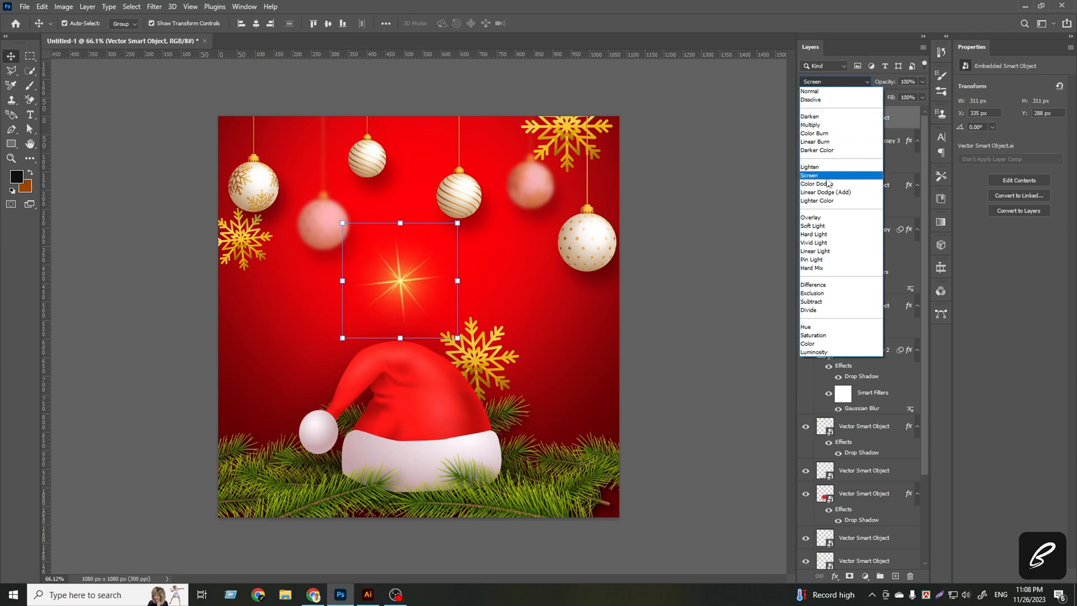
left_click(828, 180)
Shrink the star flare to about 12.04% and place it on the snowflake at the canvas's left edge.
key("ctrl+t")
left_click_drag(457, 280, 713, 281)
left_click_drag(604, 277, 176, 170)
scroll(230, 260, "up", 3)
scroll(230, 241, "up", 3)
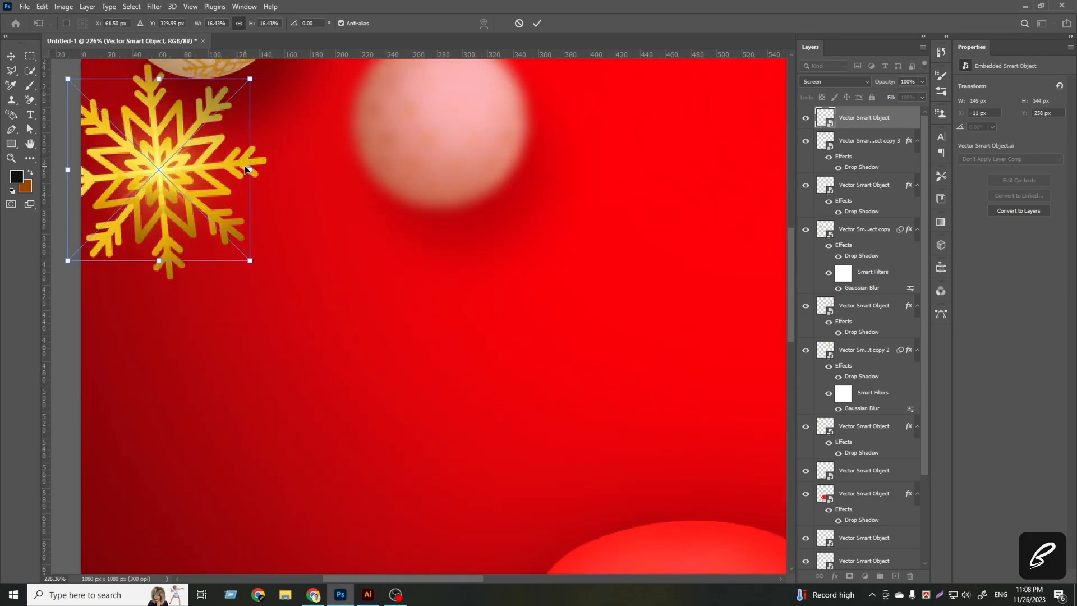
left_click_drag(255, 168, 234, 204)
left_click(536, 23)
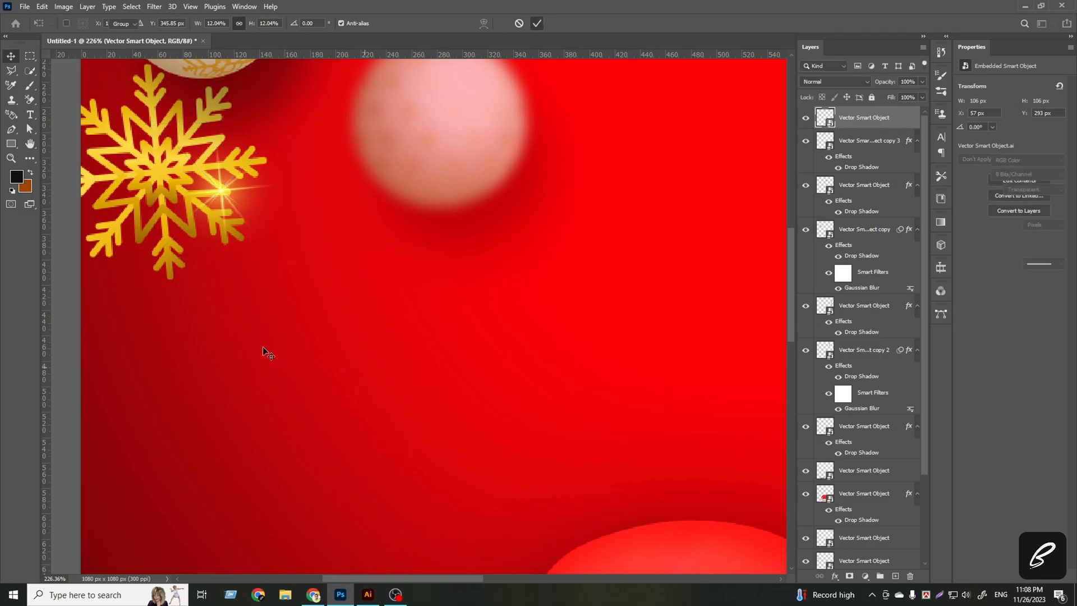
Enlarge the star flare to about 16.15% and position it on the lower part of the left-edge snowflake.
key("ctrl+0")
left_click(245, 238, "ctrl")
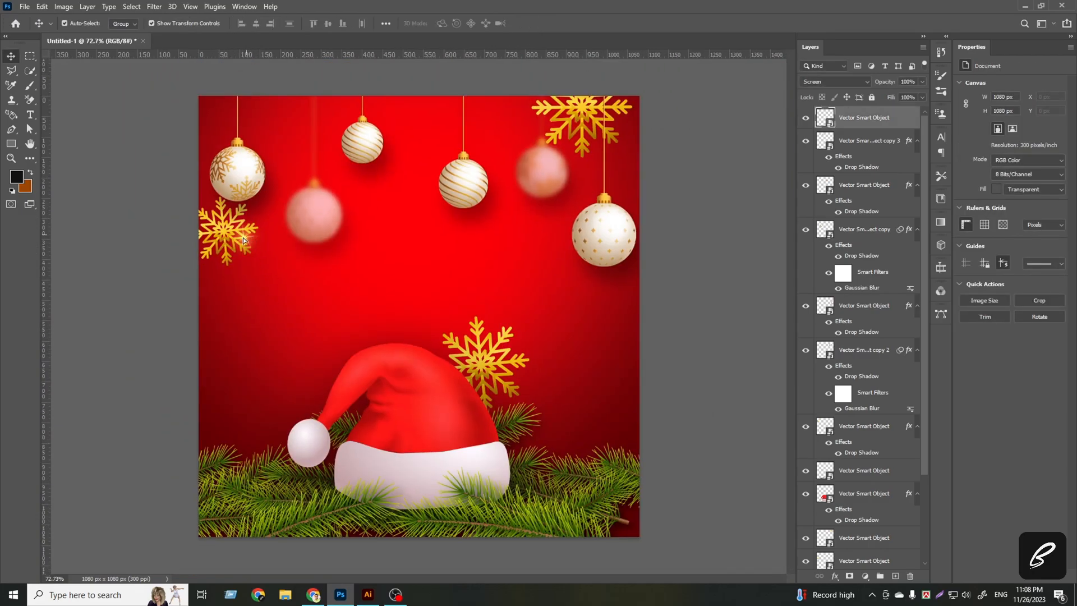
key("ctrl+t")
left_click_drag(229, 250, 206, 241)
scroll(228, 233, "up", 5)
scroll(206, 240, "down", 5)
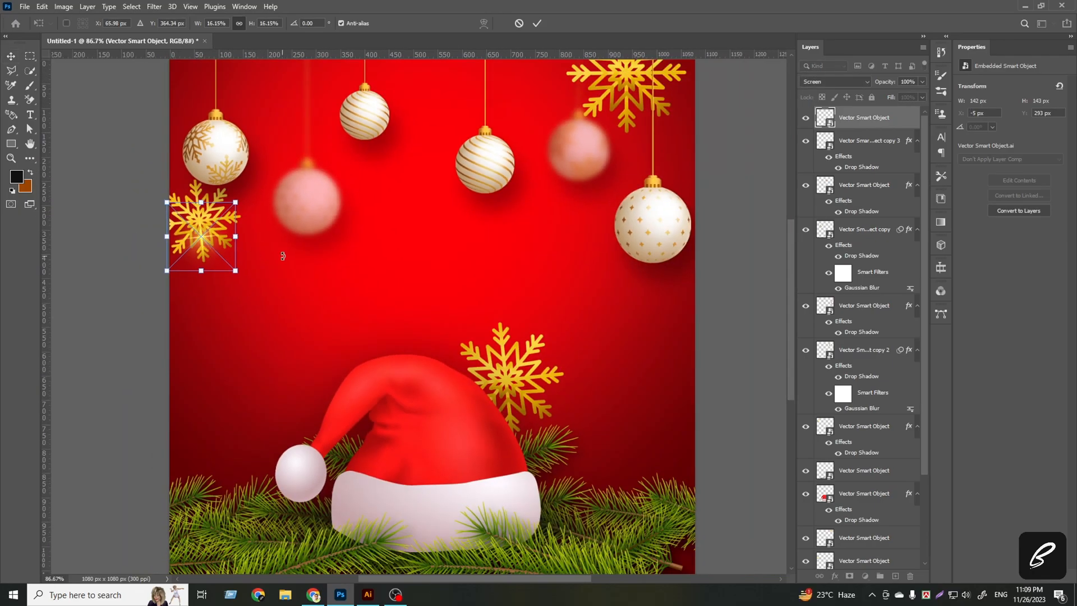
key("Return")
Duplicate the star flare onto the large snowflake in the canvas's upper-right corner.
left_click_drag(206, 275, 644, 149)
scroll(617, 114, "up", 4)
scroll(644, 149, "down", 2)
scroll(449, 210, "down", 2)
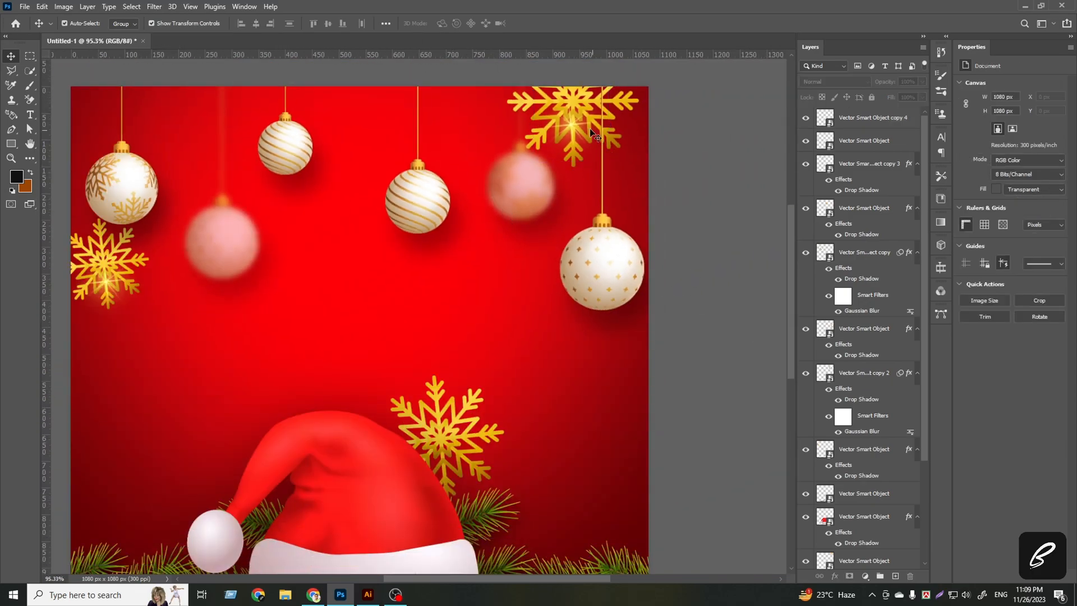
Duplicate the star flare onto the snowflake behind the Santa hat and deselect it.
left_click_drag(469, 420, 458, 434)
key("ctrl+z")
left_click_drag(563, 129, 424, 419)
left_click(647, 419)
scroll(583, 399, "up", 1)
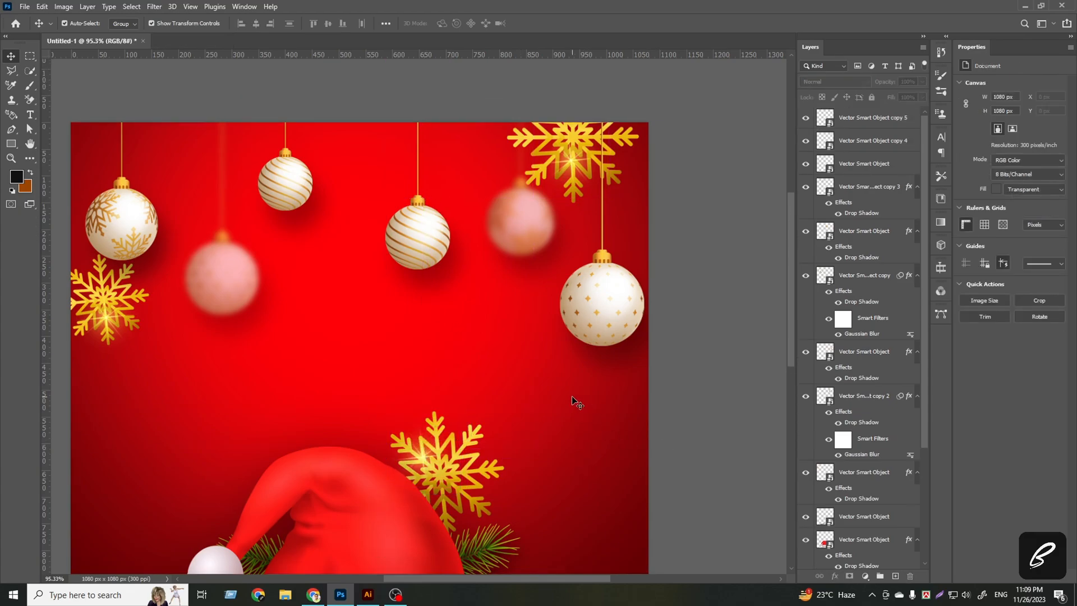
scroll(578, 390, "down", 3)
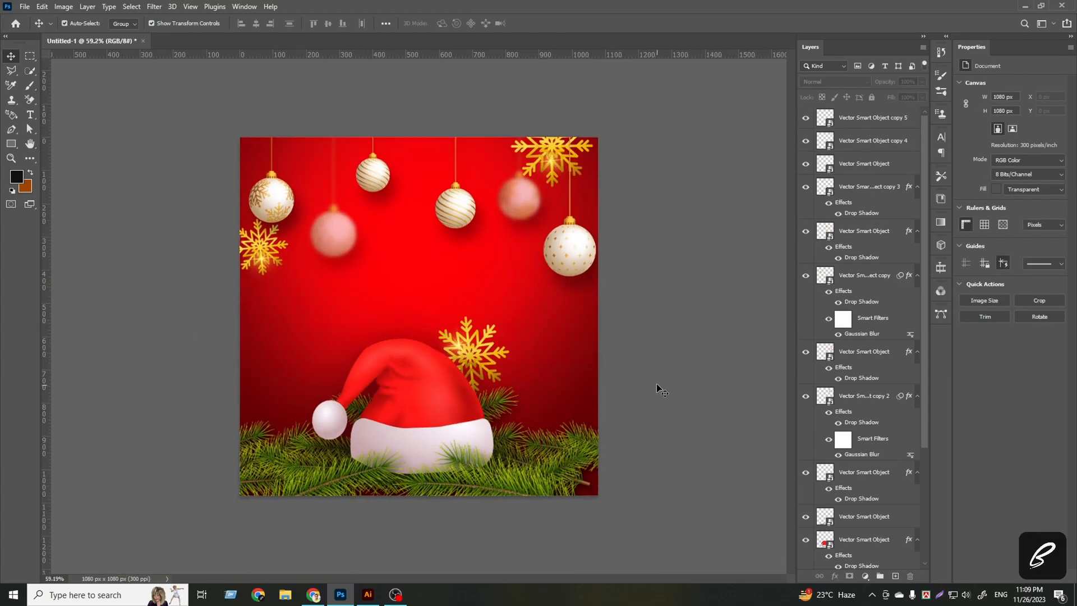
Scale the dotted ornament near the canvas's right edge to about 27.42%, raise it slightly, and deselect it.
left_click(566, 252)
left_click_drag(578, 280, 570, 251)
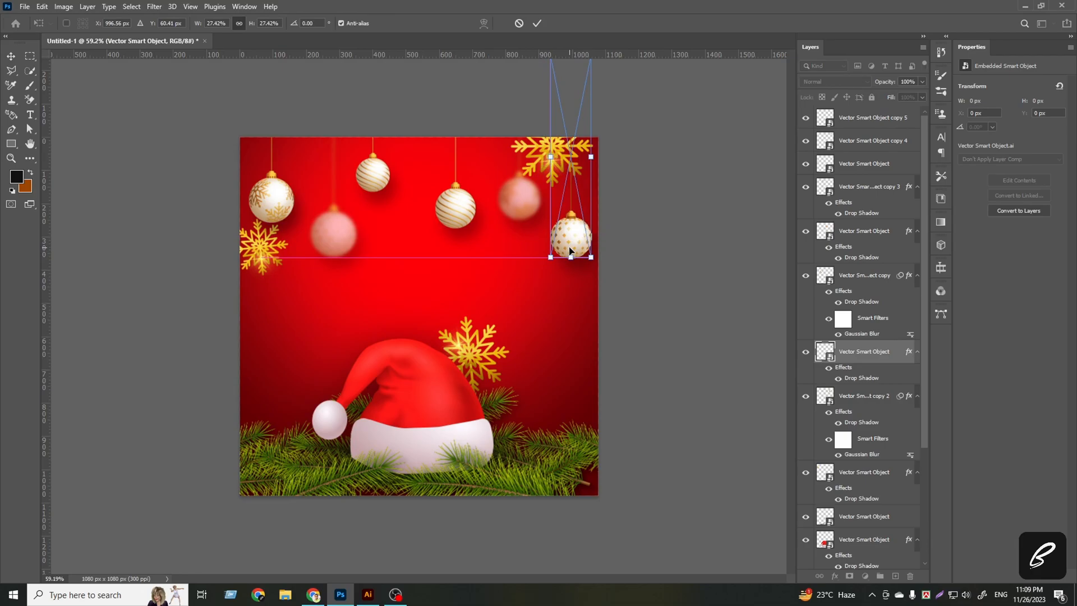
left_click(536, 23)
left_click(703, 314)
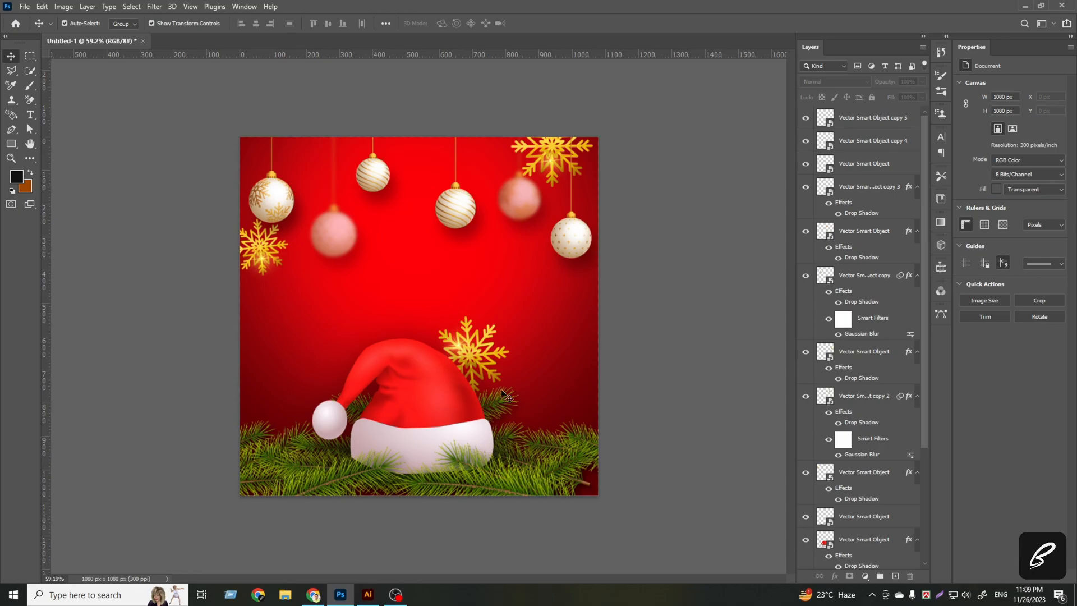
Switch to Illustrator and look over the remaining vector decorations.
left_click(368, 594)
left_click(703, 366)
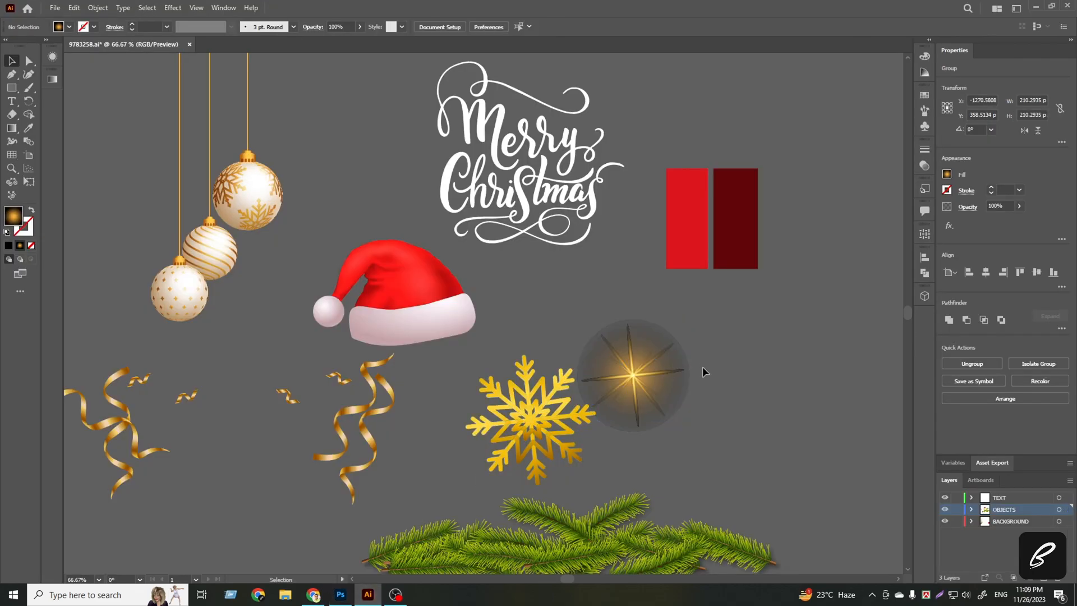
scroll(702, 365, "down", 4)
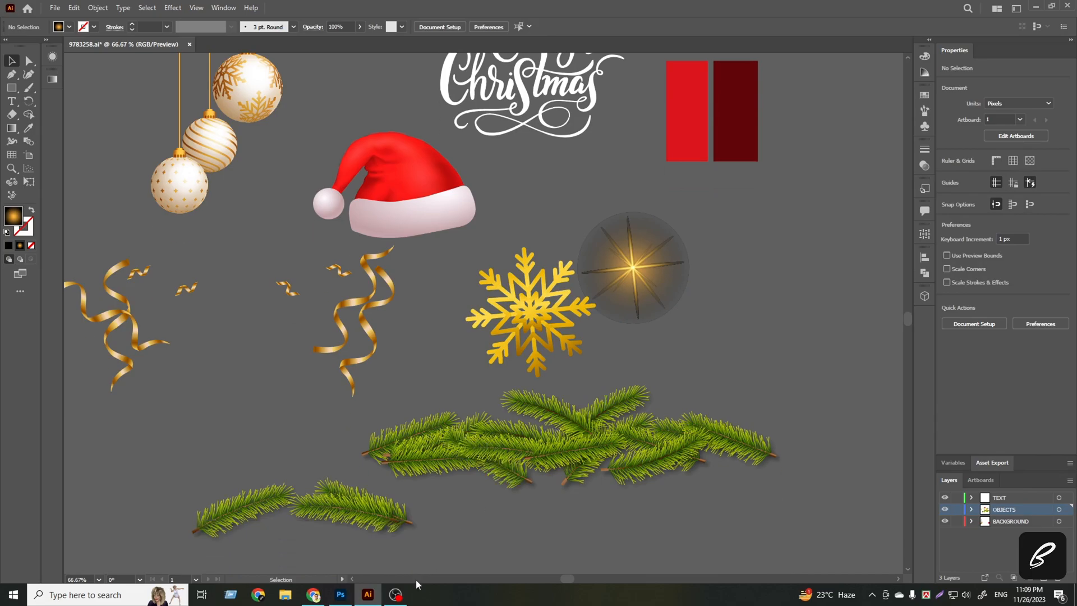
Switch back to Photoshop and set the canvas height to 1250 pixels, keeping the 1080-pixel width.
left_click(336, 599)
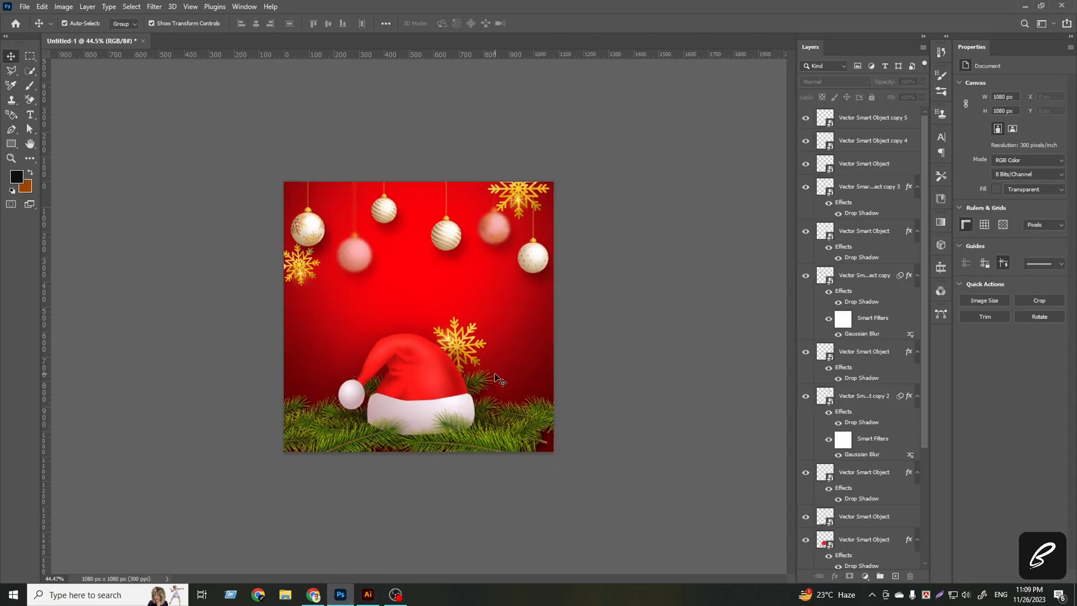
left_click(62, 7)
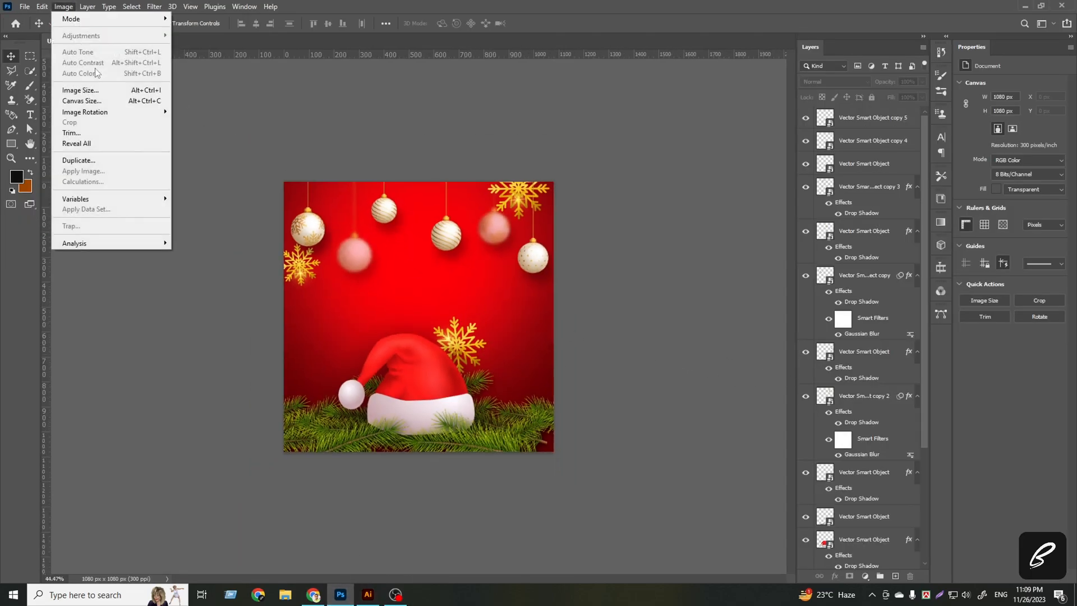
left_click(104, 102)
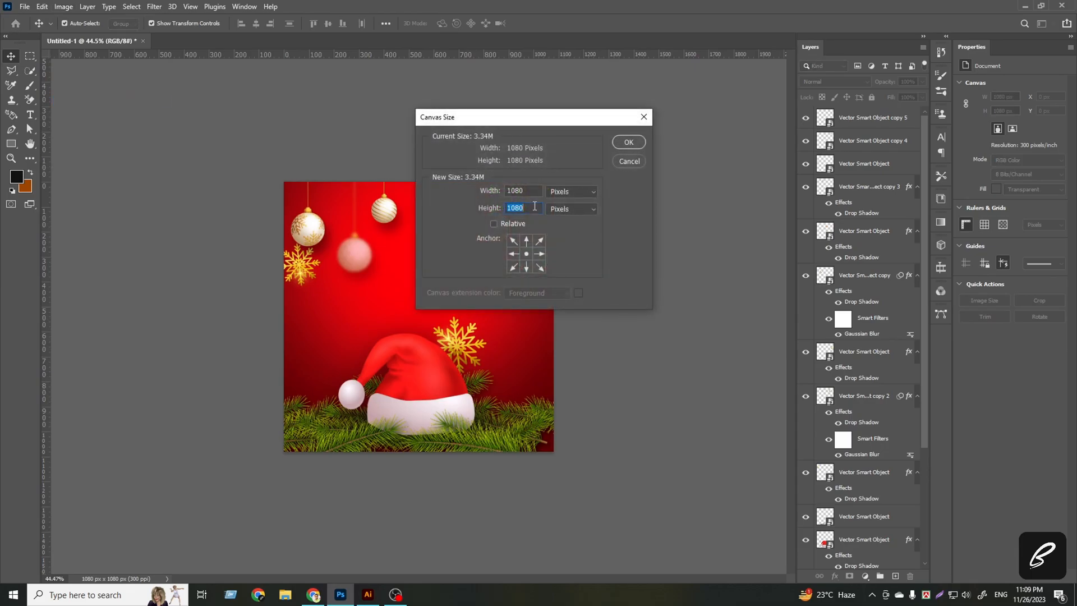
type("1")
left_click(628, 142)
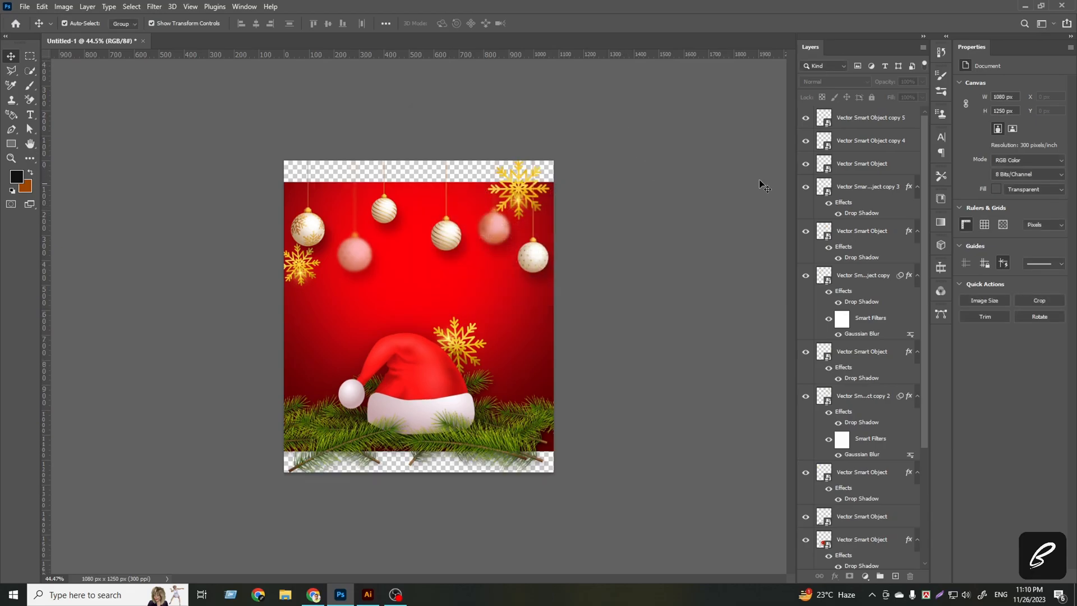
Select all layers from the topmost star flare down to the Bg group and unlock Bg.
left_click(869, 130)
scroll(853, 415, "down", 2)
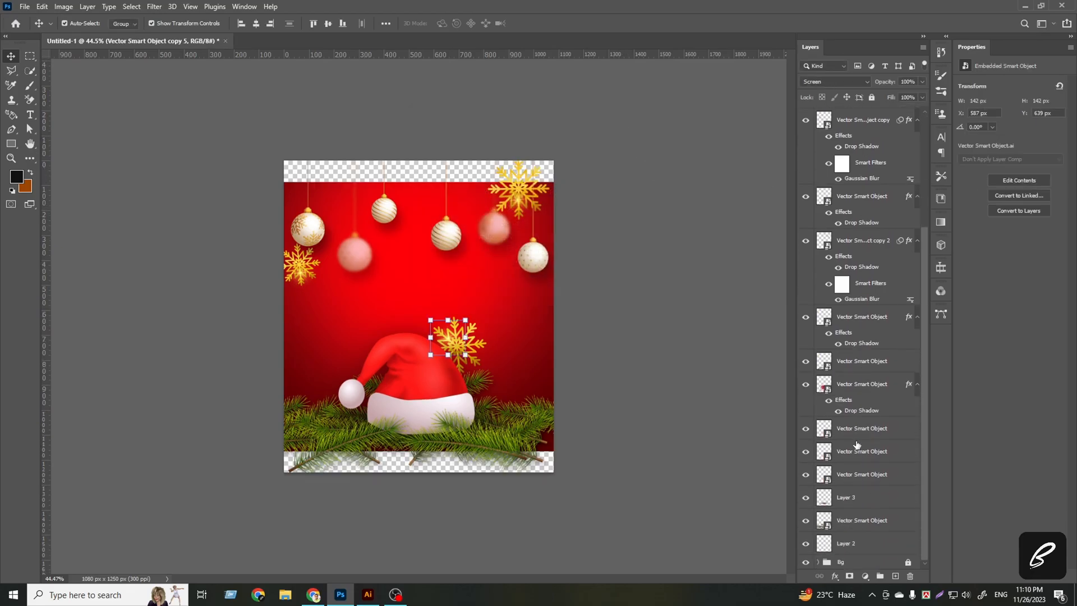
scroll(852, 415, "up", 2)
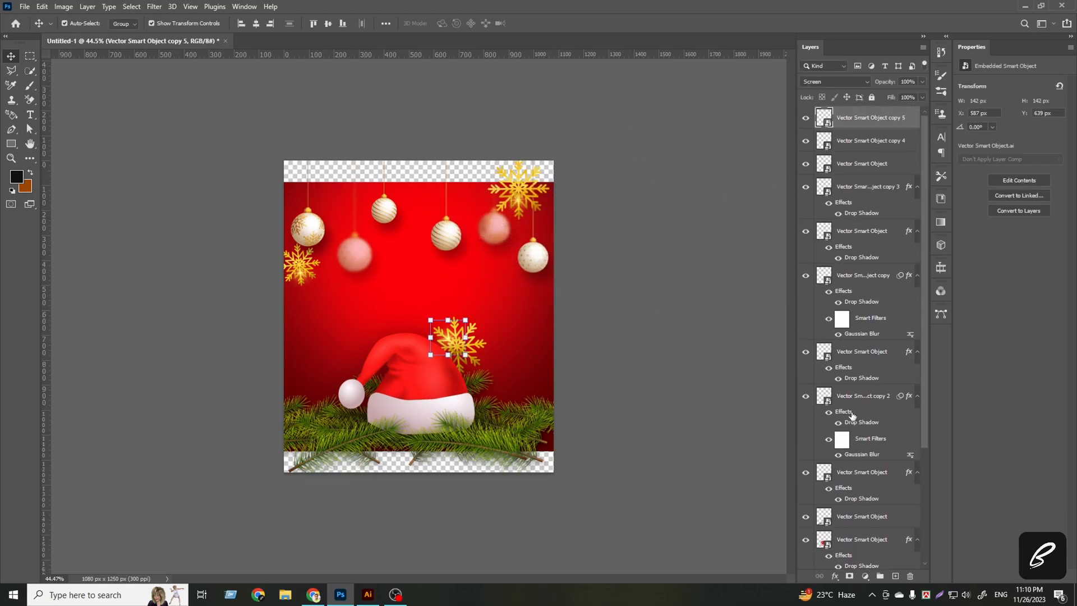
left_click(308, 227)
left_click(350, 261, "shift")
left_click(662, 263)
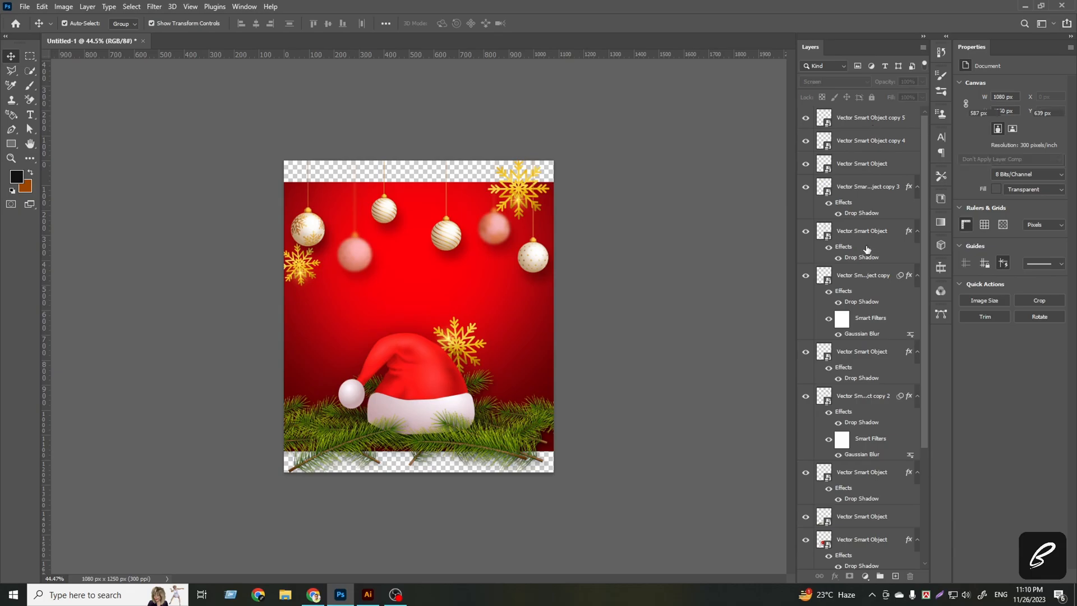
scroll(867, 291, "down", 5)
left_click(860, 547, "shift")
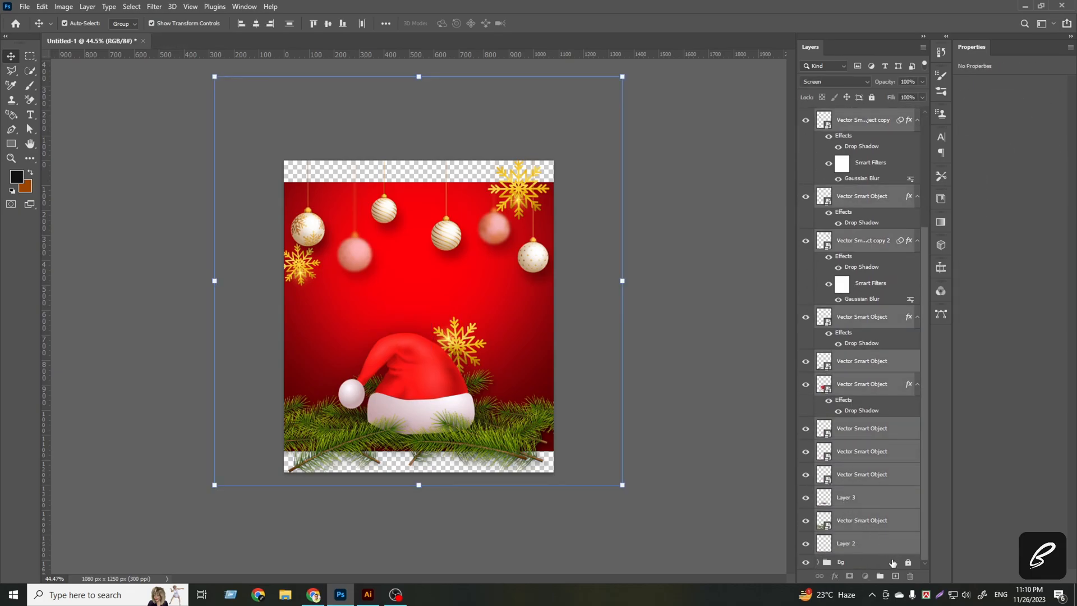
left_click(891, 563, "shift")
left_click(909, 562)
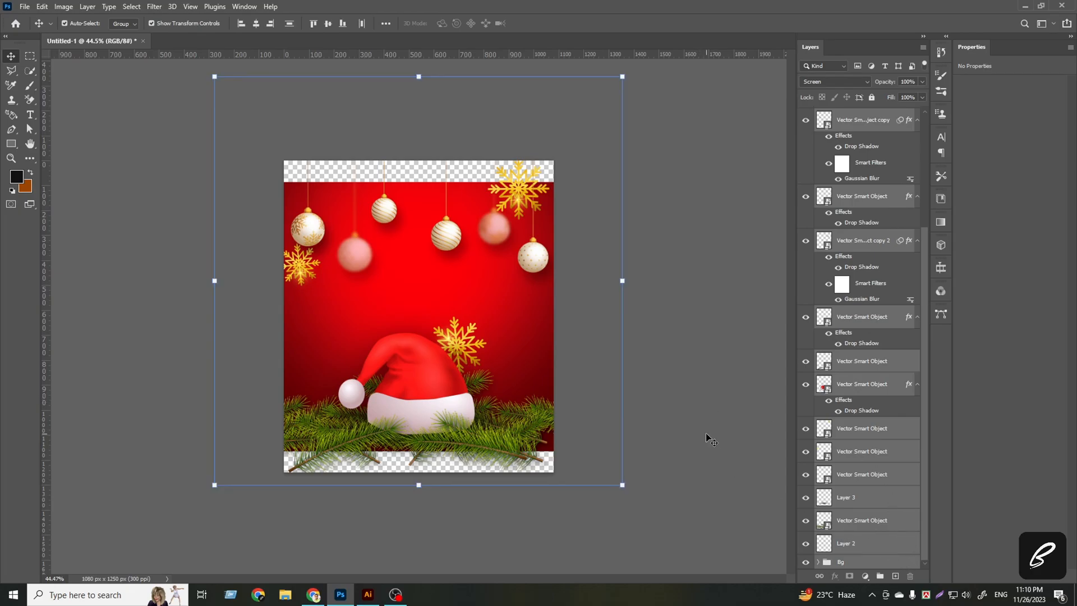
Move the whole artwork down to the canvas's bottom edge, placing the background's top at Y 175 px.
key("shift+Down")
key("shift+Down")
key("shift+Down")
key("shift+Down")
key("shift+Down")
key("shift+Down")
key("shift+Down")
key("shift+Down")
key("shift+Down")
key("shift+Down")
key("shift+Down")
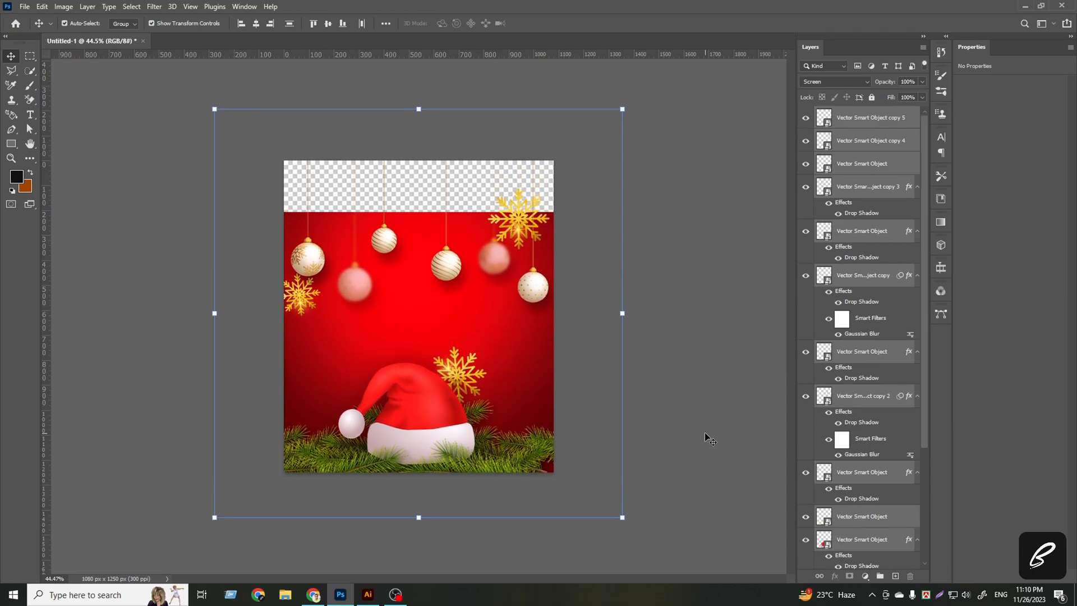
key("shift+Up")
key("shift+Up")
key("shift+Down")
Select all six hanging ornaments, sharp and blurred, and put them in one group.
left_click(533, 281)
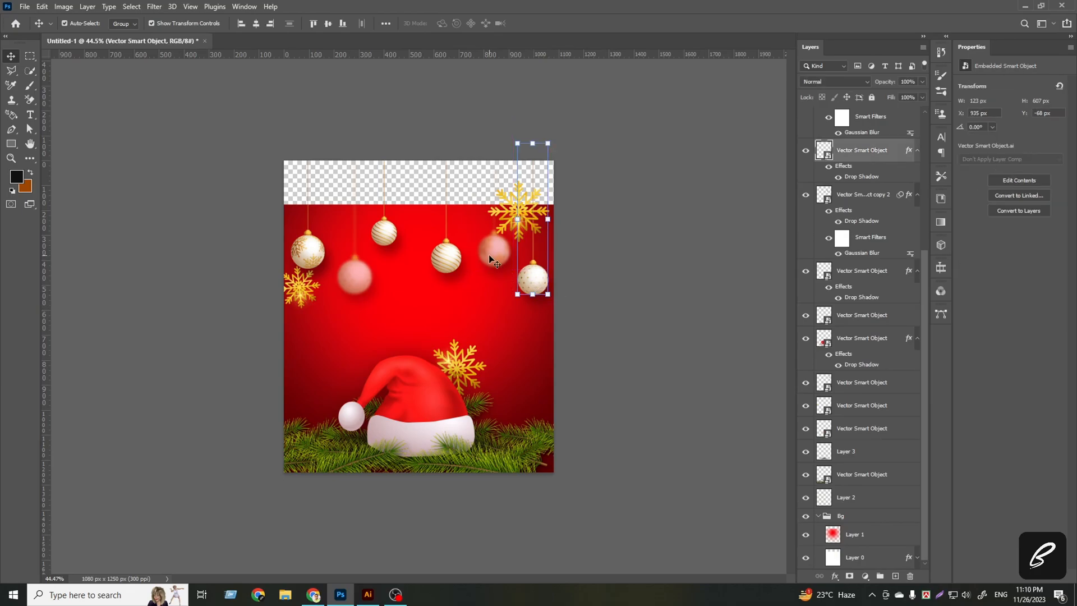
left_click(446, 257, "shift")
left_click(310, 250, "shift")
left_click(881, 577)
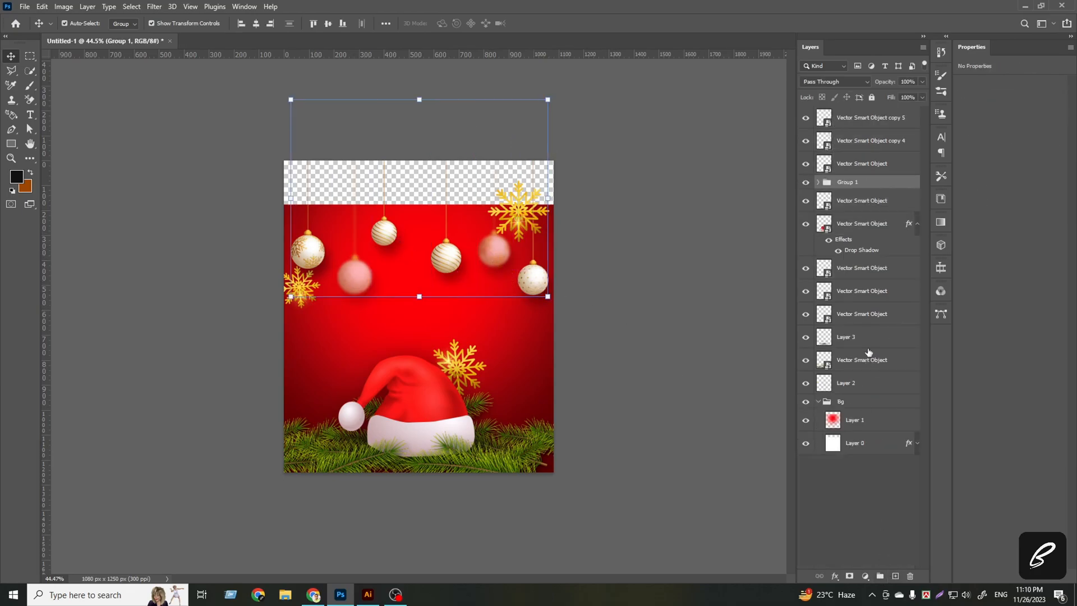
left_click(806, 183)
Group the three star flare layers at the top of the layer stack.
left_click(863, 163)
left_click(863, 117, "shift")
left_click(880, 577)
left_click(859, 146)
left_click(805, 127)
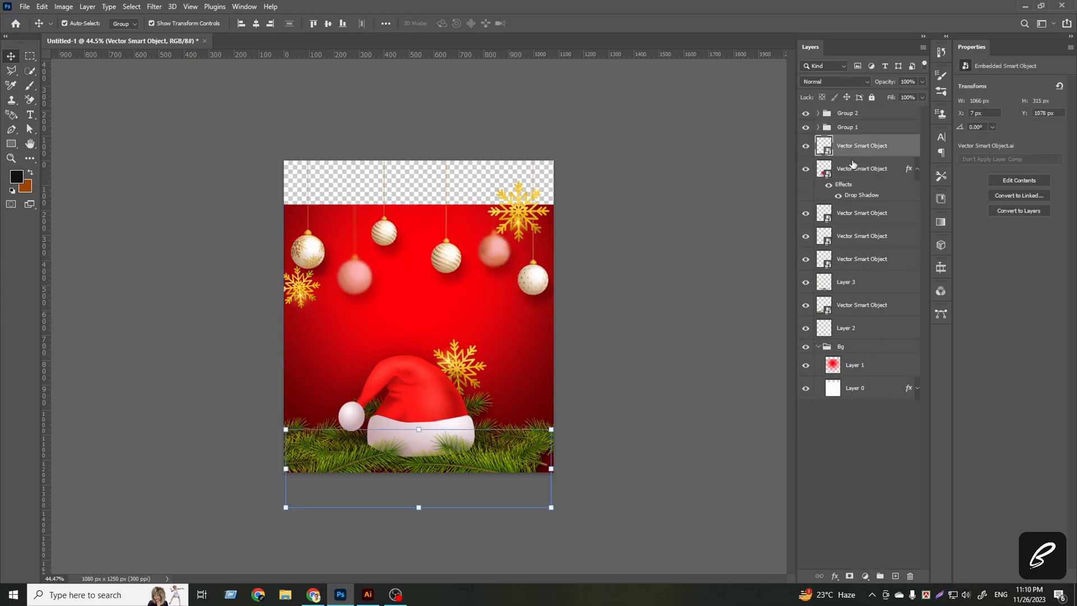
Group the Santa hat with Layer 3 and the pine branches behind it.
left_click(864, 213, "ctrl")
left_click(805, 213)
left_click(805, 213)
left_click(861, 305)
left_click(858, 282, "ctrl")
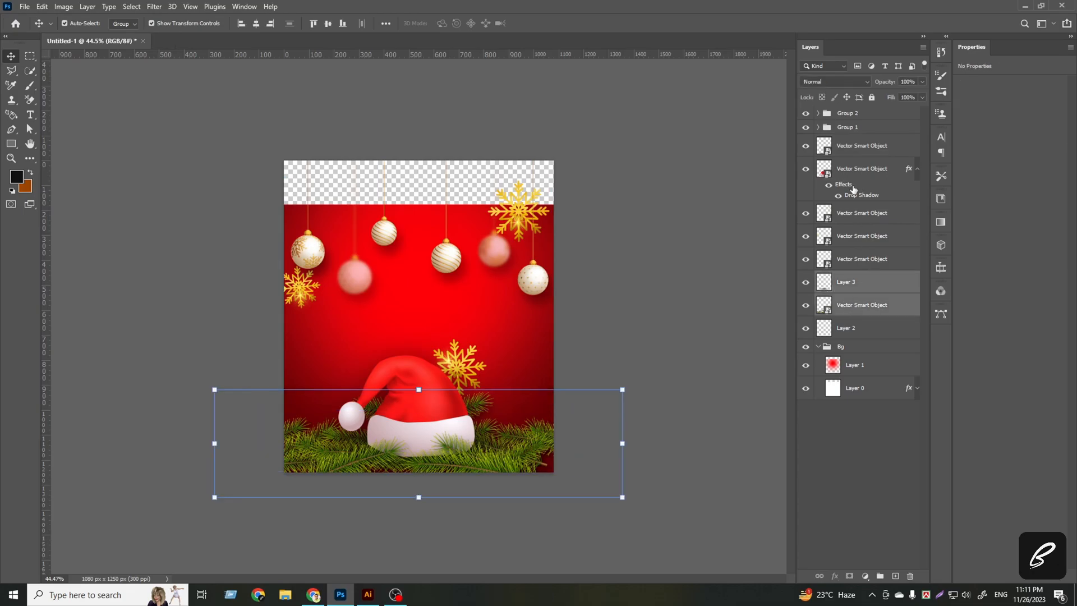
left_click(880, 576)
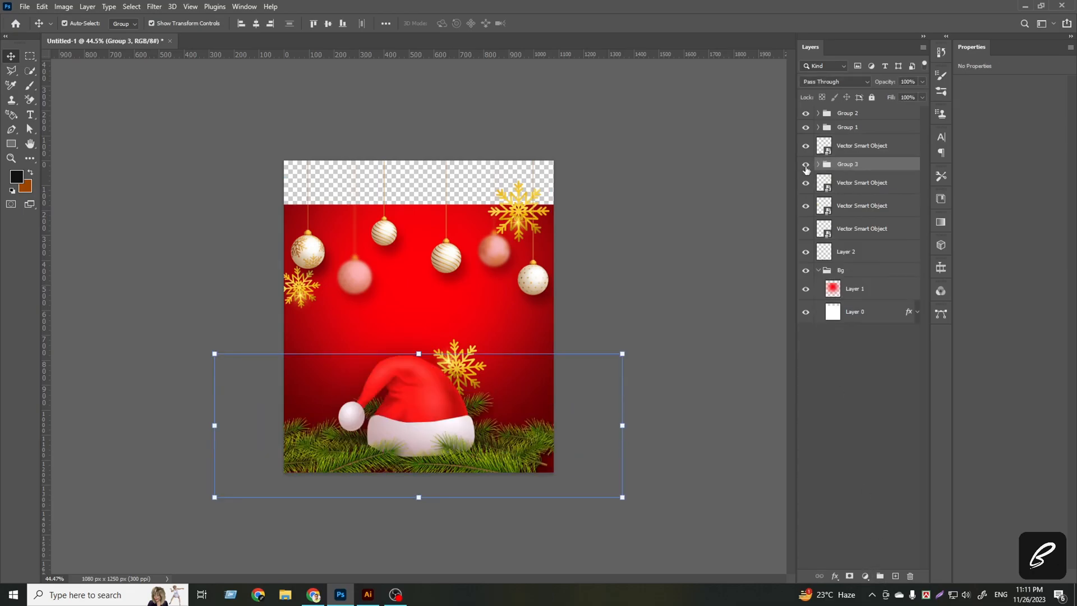
Add the front pine branch layer to the Santa hat group and deselect everything.
left_click(852, 187)
left_click(846, 208)
left_click(846, 153)
left_click_drag(846, 152, 850, 166)
left_click(870, 354)
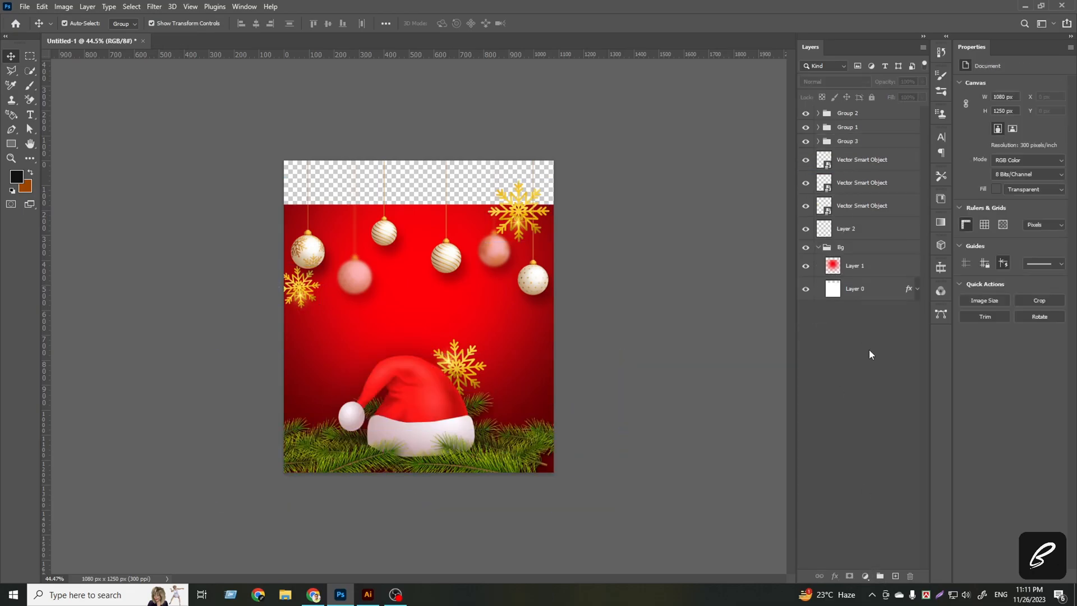
Group the three snowflake layers and delete the leftover Layer 2.
left_click(853, 160)
left_click(853, 182, "shift")
left_click(856, 206, "shift")
mouse_move(806, 206)
left_mouse_down()
mouse_move(802, 163)
mouse_move(806, 209)
left_mouse_up()
left_click(882, 577)
left_click_drag(845, 174, 910, 576)
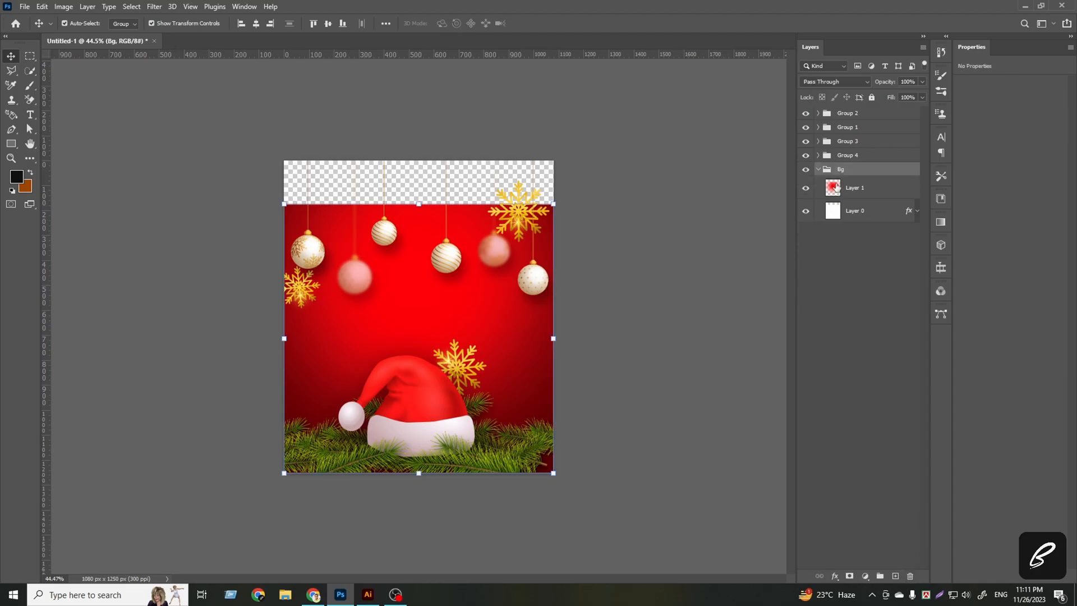
left_click(848, 245)
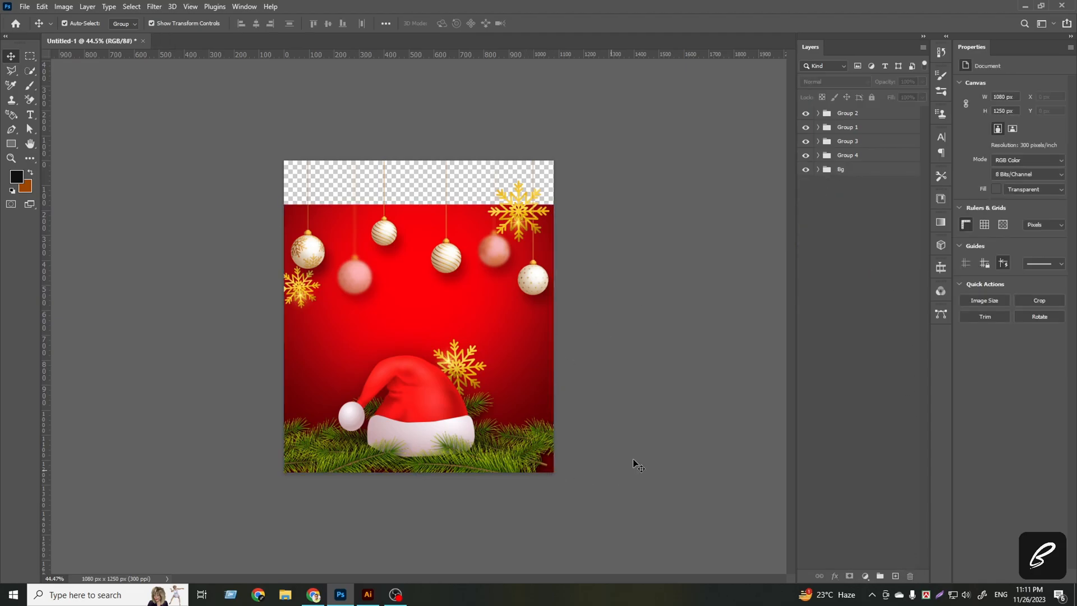
Stretch Layer 0 of the Bg group upward to about 116.20% height and align Layer 1 to the canvas top.
left_click(819, 170)
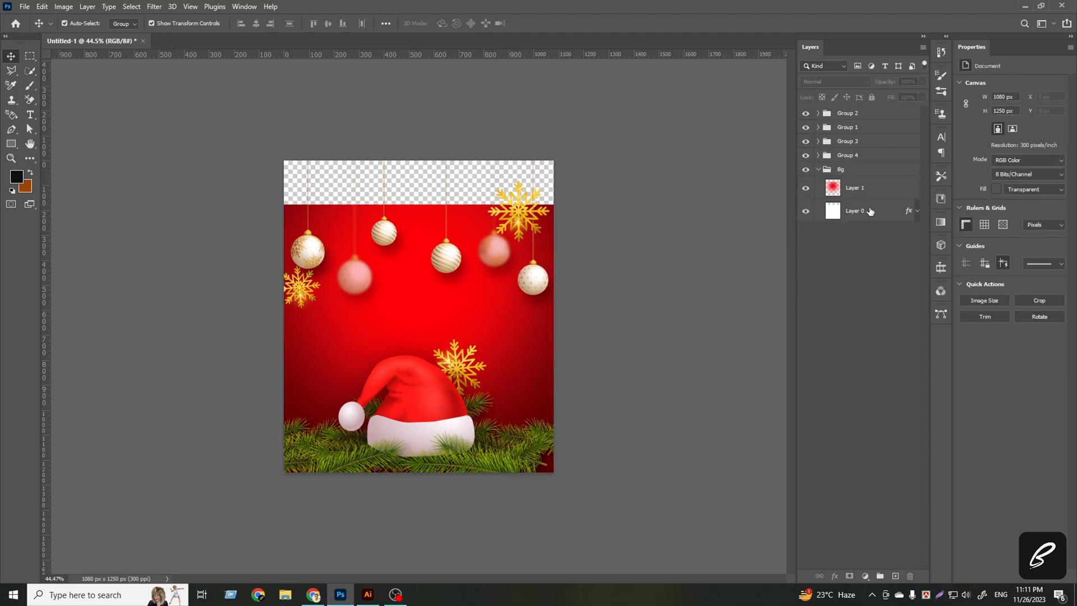
left_click(871, 213)
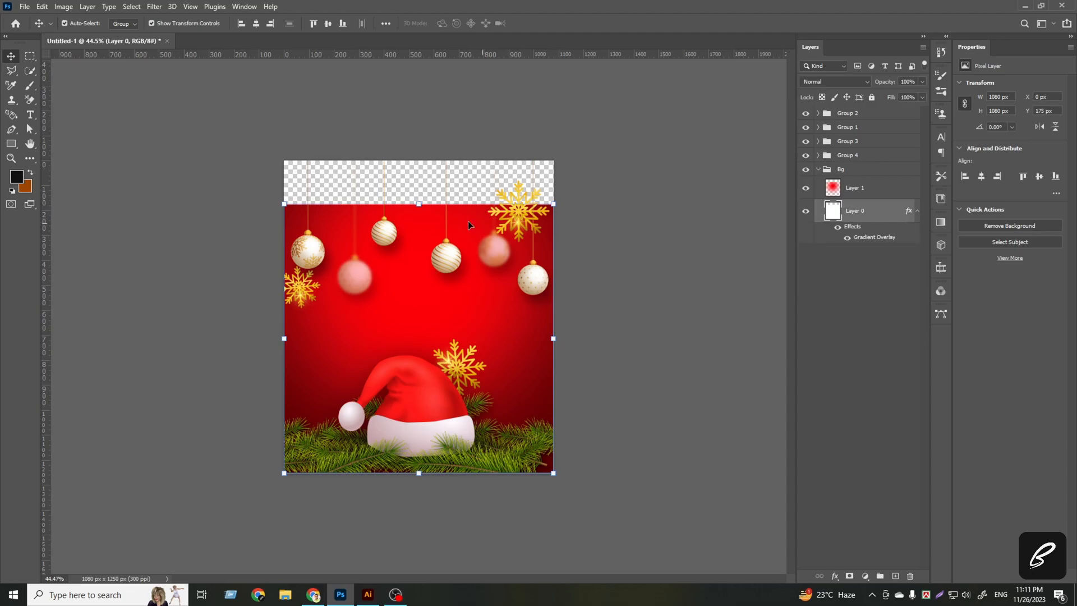
left_click_drag(419, 204, 422, 161)
key("Return")
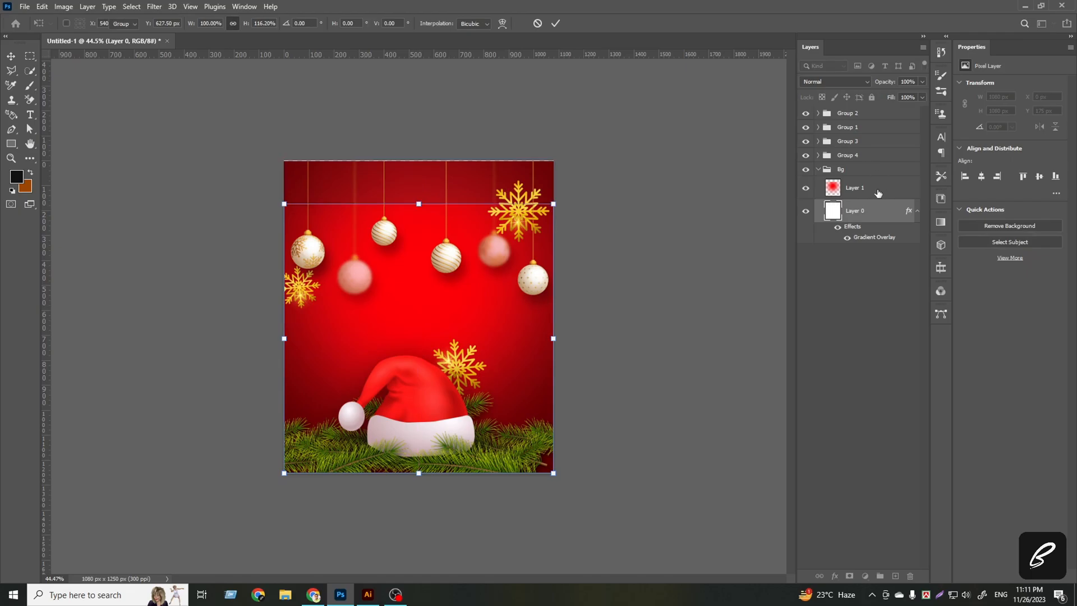
left_click(872, 188)
left_click(317, 23)
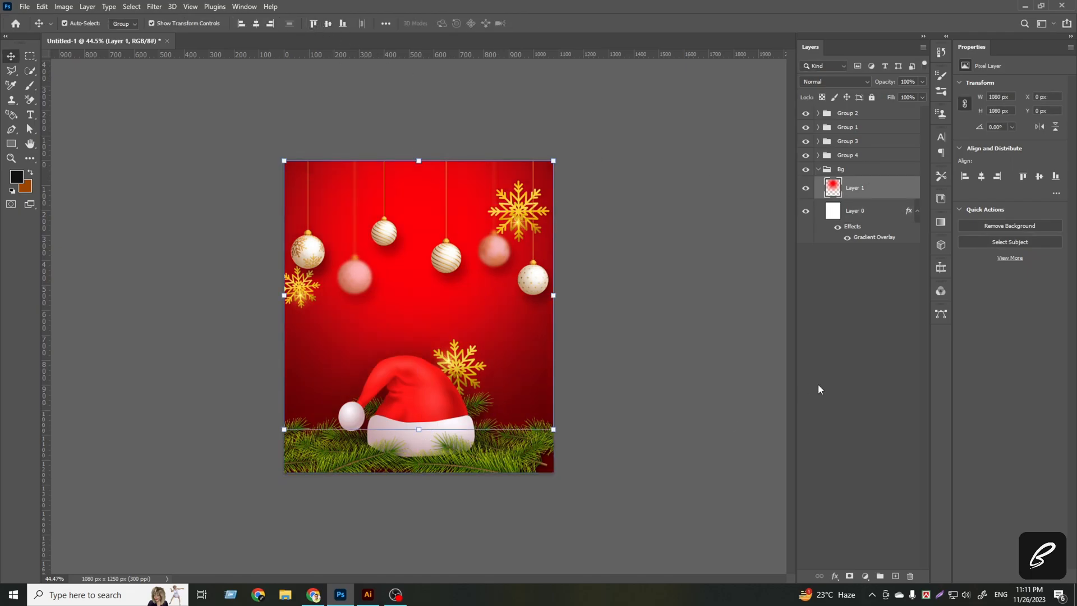
Move the ornament group up about 160 px toward the canvas's upper edge and deselect it.
left_click(864, 116)
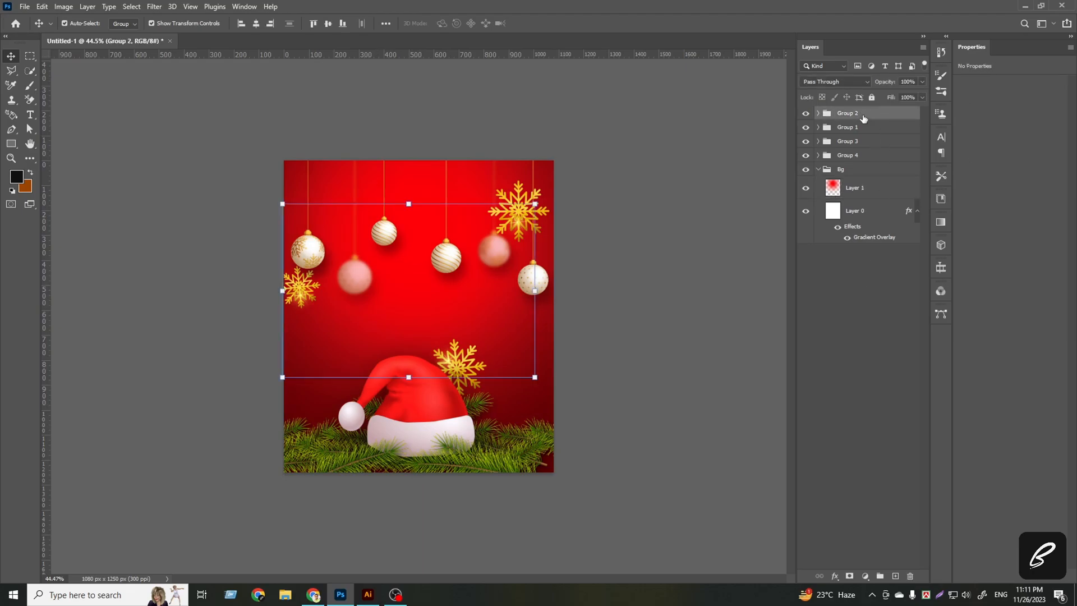
left_click(853, 130, "shift")
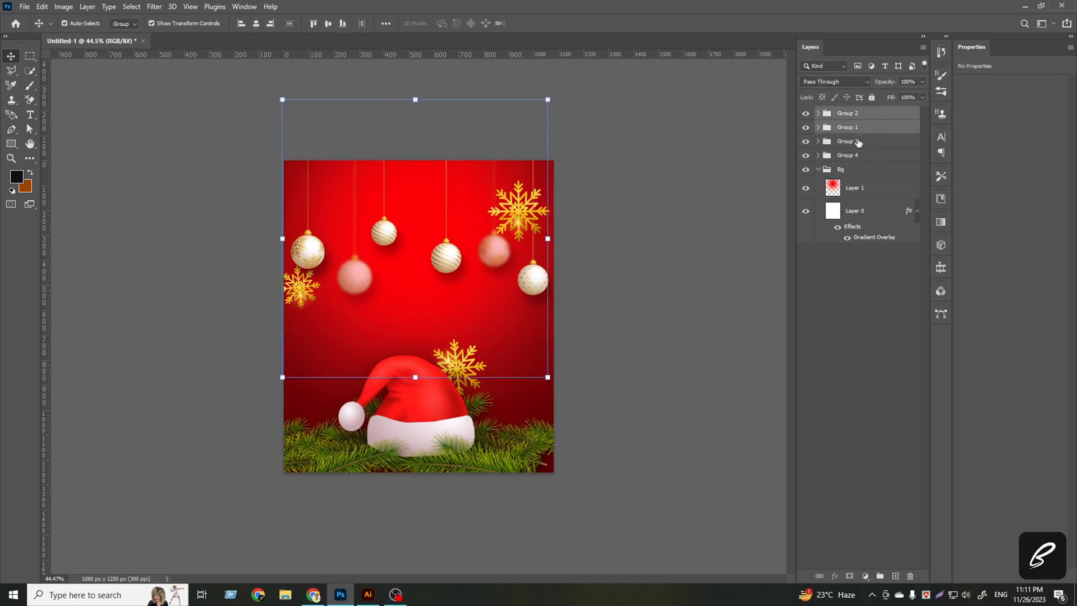
left_click(861, 280)
left_click(841, 131)
key("shift+Up")
key("shift+Up")
key("shift+Up")
key("shift+Up")
key("shift+Up")
key("shift+Up")
key("shift+Up")
key("shift+Up")
key("shift+Up")
key("shift+Up")
key("shift+Up")
key("shift+Up")
key("shift+Up")
key("shift+Up")
key("shift+Up")
key("shift+Up")
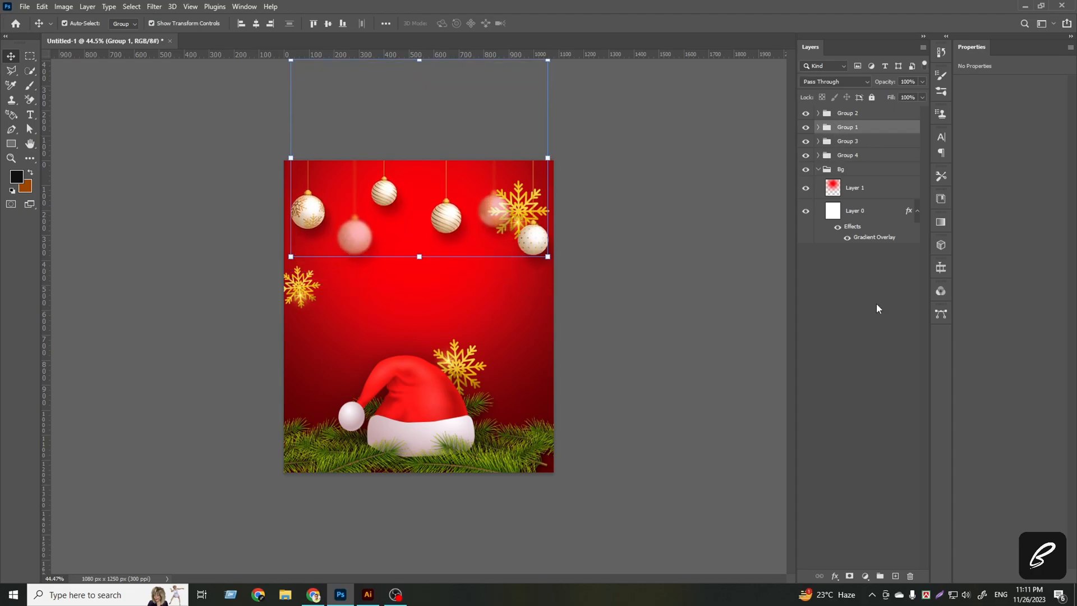
left_click(873, 310)
Move the snowflake group up so the large corner snowflake is cropped by the canvas top, then deselect the group.
left_click(847, 157)
key("shift+Up")
key("shift+Up")
key("shift+Up")
key("shift+Up")
key("shift+Up")
key("shift+Up")
key("shift+Up")
key("shift+Up")
key("shift+Up")
key("shift+Up")
key("shift+Up")
key("shift+Up")
key("shift+Up")
key("shift+Up")
key("shift+Up")
key("shift+Up")
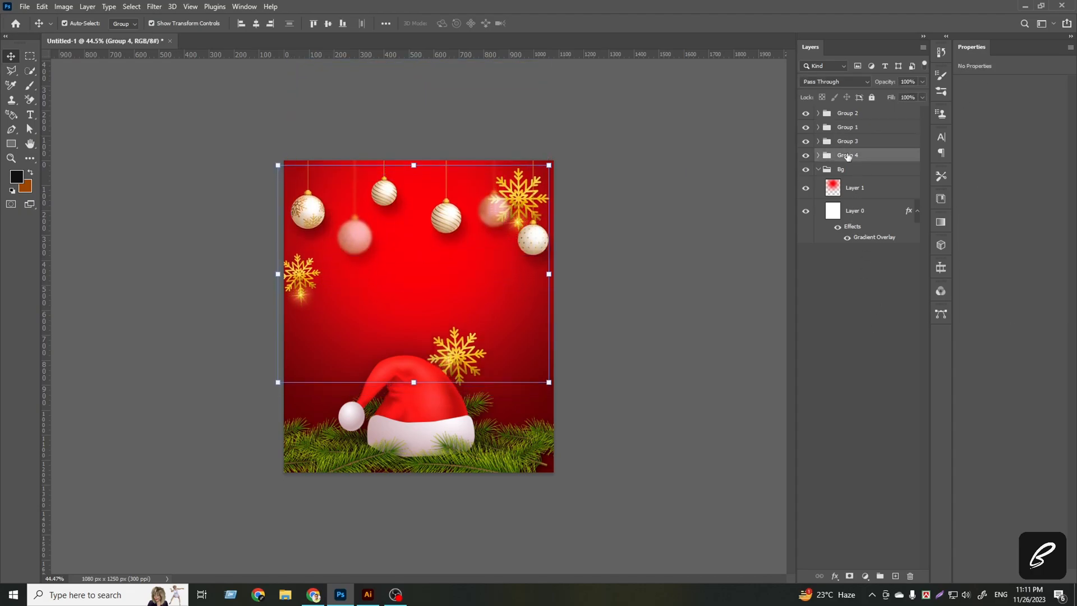
key("shift+Up")
key("shift+Up")
left_click(854, 320)
Lower only the snowflake behind the Santa hat to about Y 735 px and deselect it.
left_click(855, 161)
left_click(817, 157)
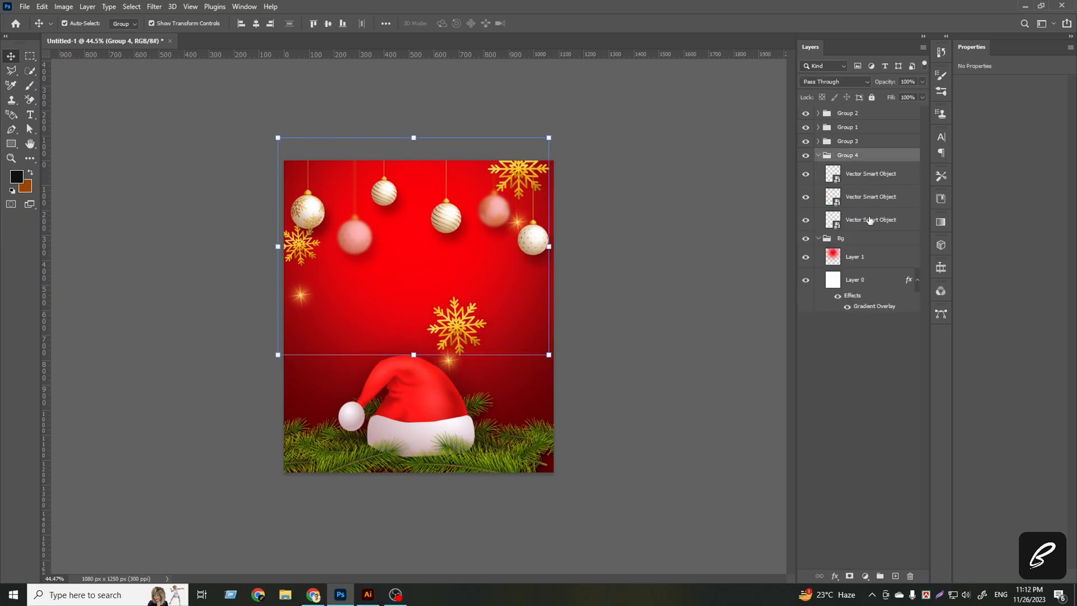
left_click(869, 218)
key("shift+Down")
key("shift+Down")
key("shift+Down")
key("shift+Down")
key("shift+Down")
key("shift+Down")
key("shift+Down")
key("shift+Down")
key("shift+Down")
key("shift+Down")
key("shift+Down")
key("shift+Down")
key("shift+Down")
key("shift+Down")
key("shift+Down")
key("shift+Down")
key("shift+Down")
key("shift+Down")
key("shift+Down")
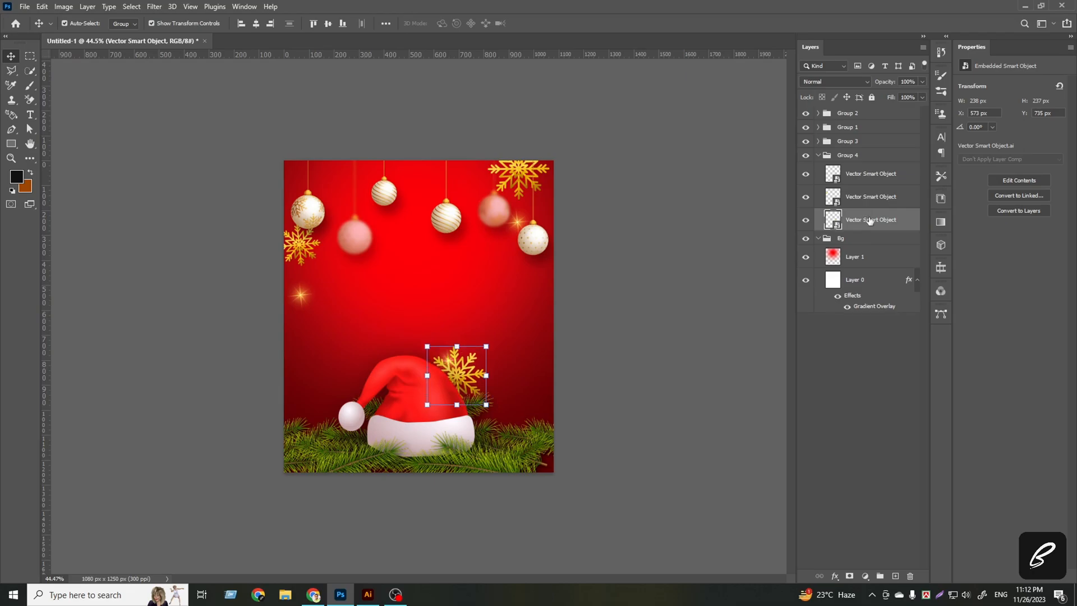
left_click(875, 307)
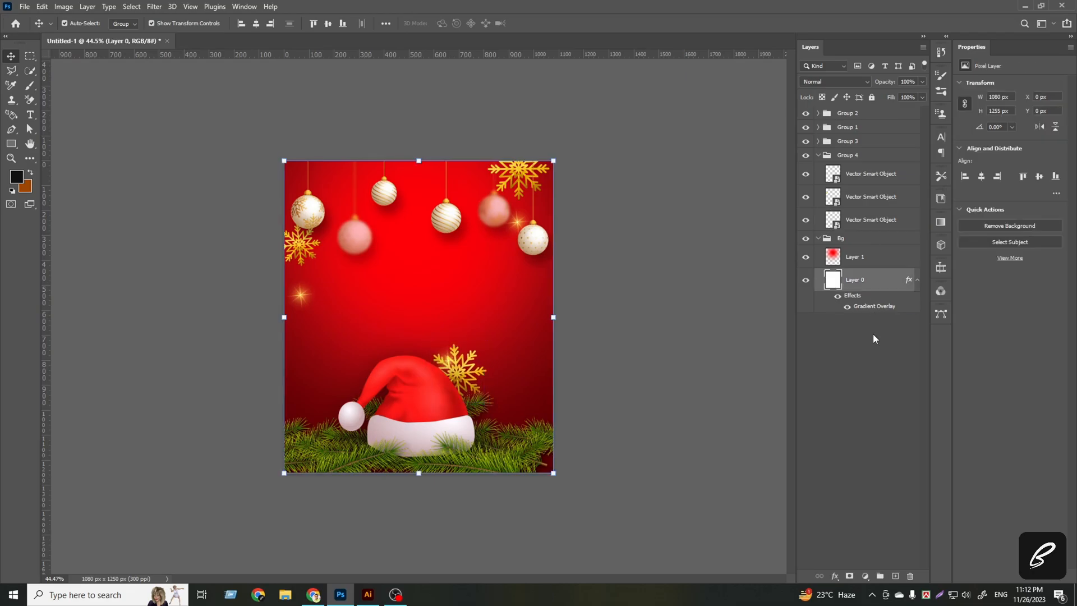
left_click(873, 334)
Check Group 3, Group 1 and Group 2 to find which one holds the star flares.
left_click(820, 141)
left_click(860, 165)
left_click(861, 185)
left_click(819, 141)
left_click(819, 128)
left_click(834, 146)
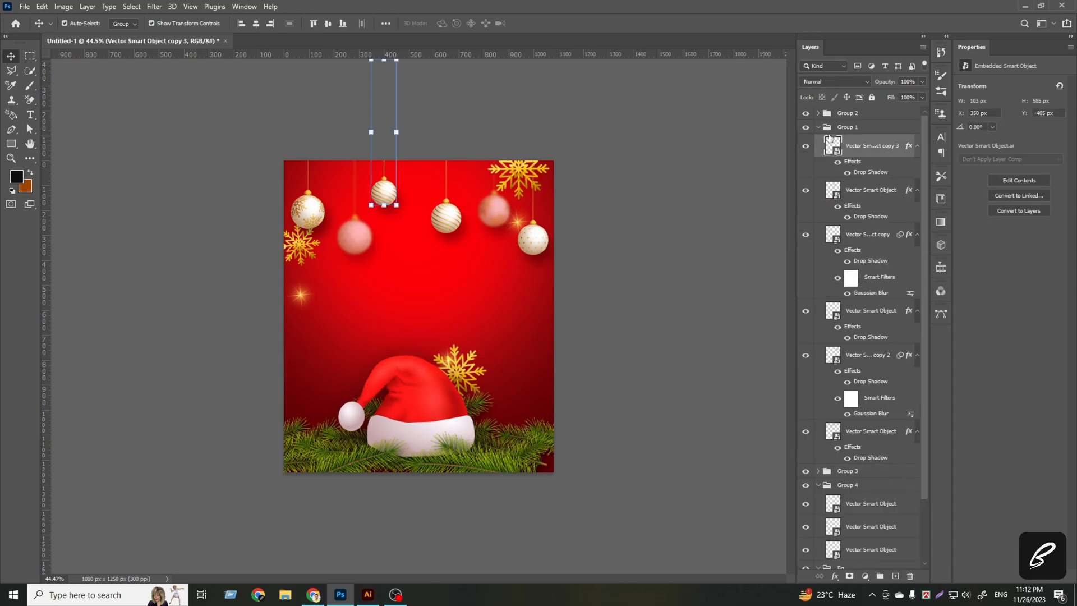
left_click(819, 127)
left_click(806, 115)
left_click(806, 113)
Move the star flare below the upper-right snowflake up onto the snowflake's lower tip.
left_click(818, 113)
left_click(856, 138)
left_click(863, 156)
key("shift+Up")
key("shift+Up")
key("shift+Up")
key("shift+Up")
key("shift+Up")
key("shift+Up")
key("shift+Up")
key("shift+Up")
key("shift+Up")
key("shift+Up")
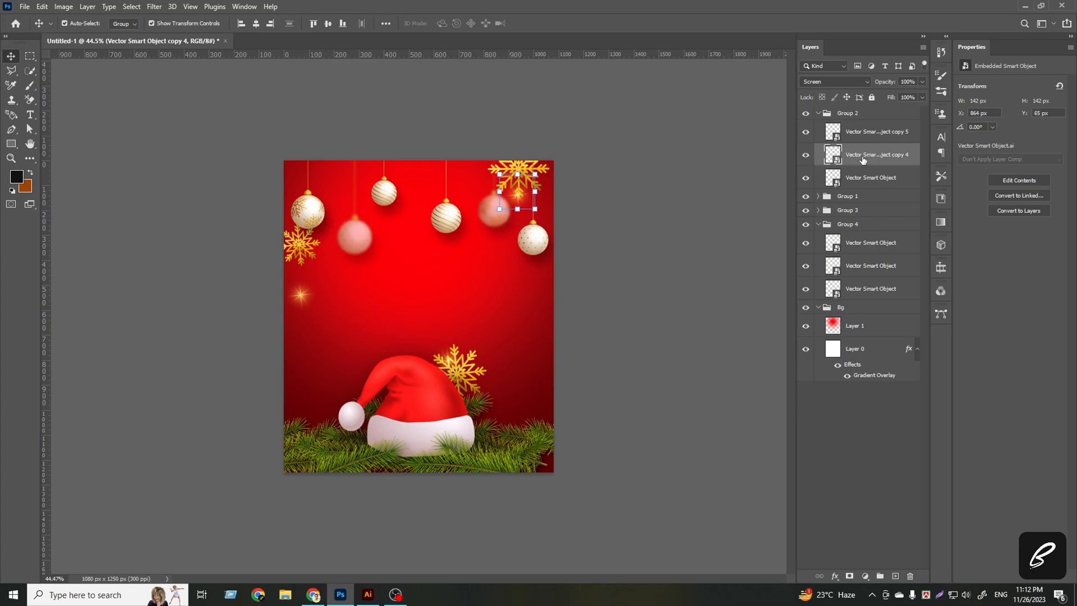
Move the star flare near the canvas's left edge up onto the lower part of the left snowflake, then deselect it.
left_click(858, 178)
key("shift+Up")
key("shift+Up")
key("shift+Up")
key("shift+Up")
key("shift+Up")
key("shift+Up")
key("shift+Up")
key("shift+Up")
key("shift+Up")
key("shift+Up")
key("shift+Up")
key("shift+Up")
key("shift+Up")
key("shift+Up")
key("shift+Up")
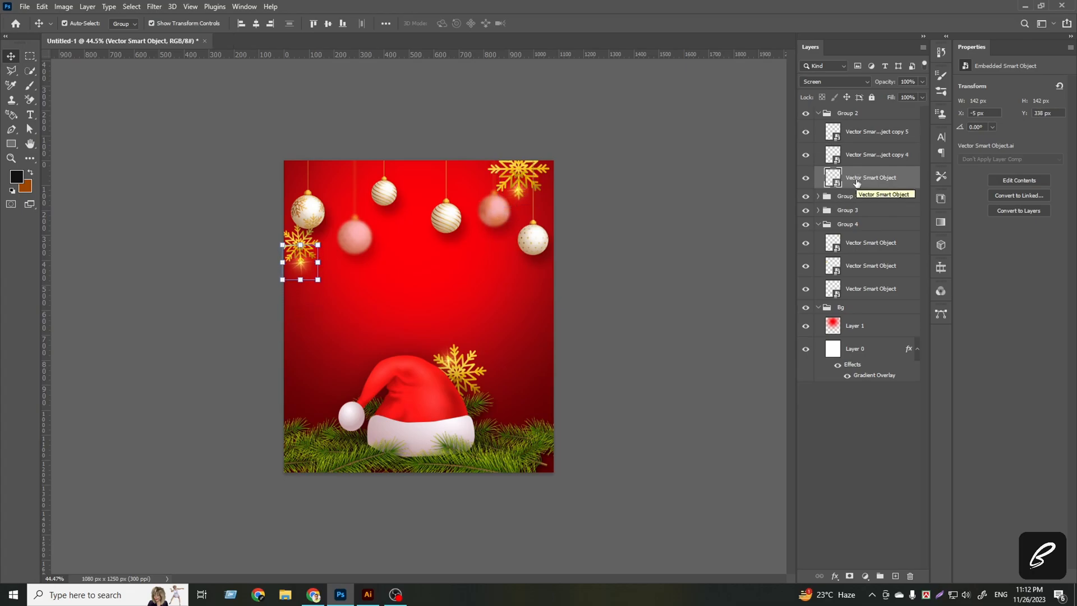
left_click(868, 439)
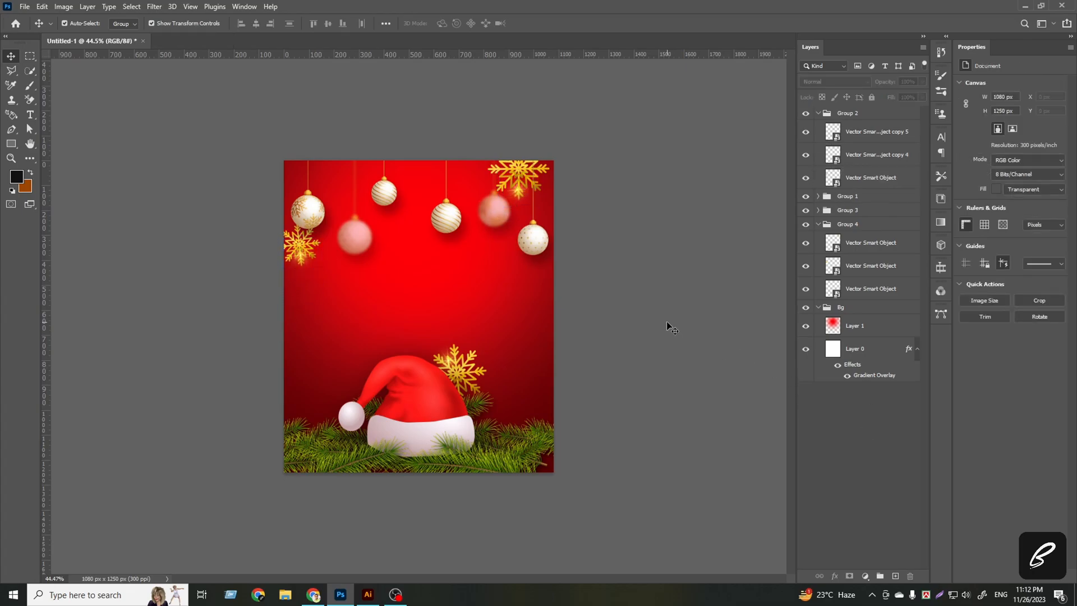
Switch to Illustrator and bring the white Merry Christmas lettering into the Photoshop post as a smart object.
scroll(471, 311, "up", 3)
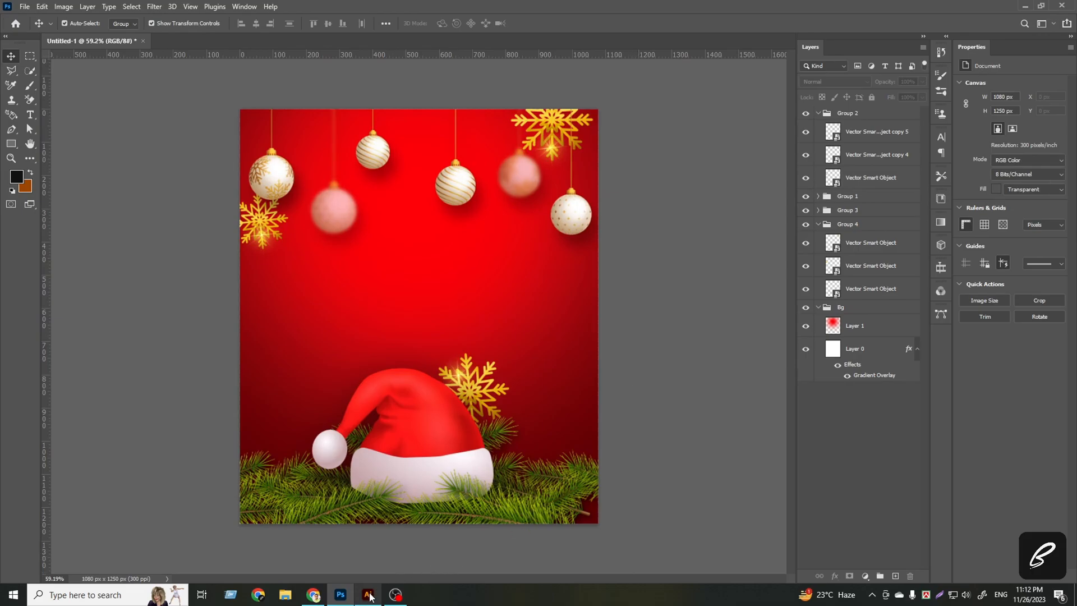
left_click(369, 596)
scroll(778, 333, "down", 1)
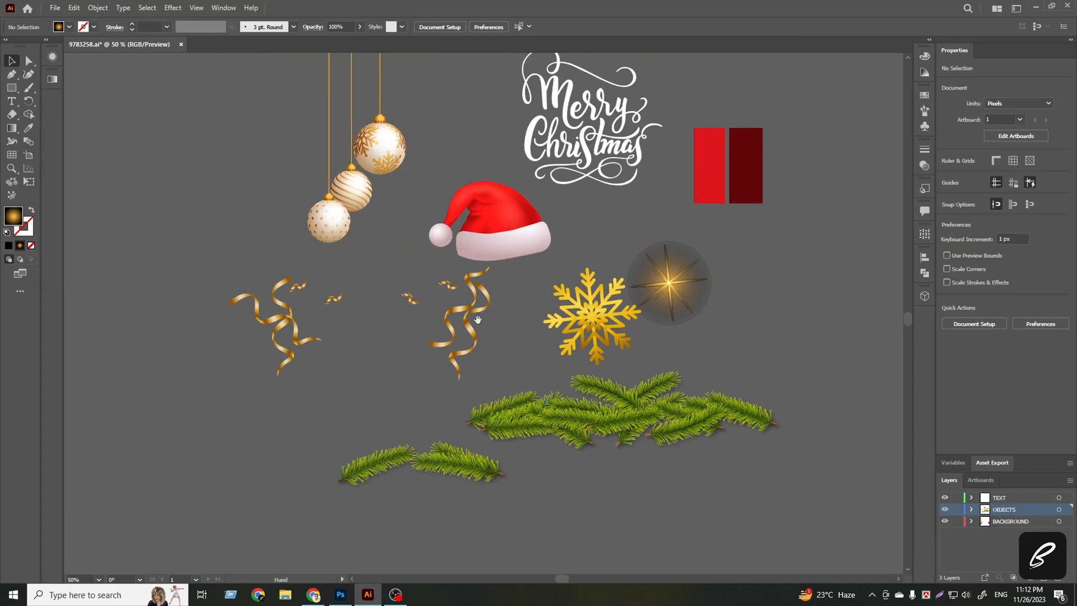
left_click_drag(617, 88, 583, 200)
scroll(564, 192, "up", 2)
left_click_drag(581, 248, 419, 277)
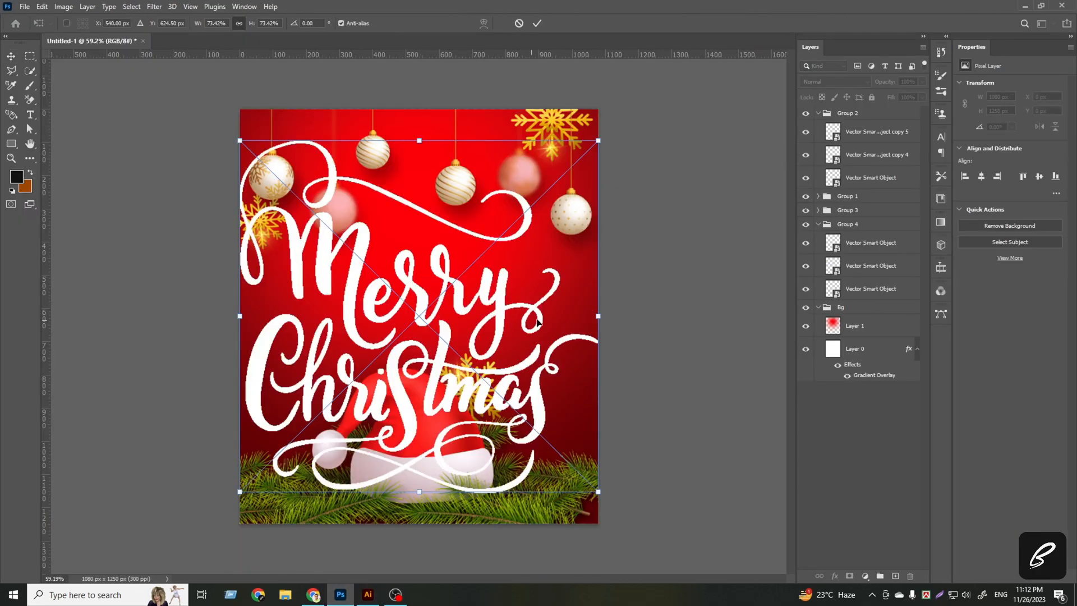
Scale the Merry Christmas lettering to about 390 × 383 px above the Santa hat and centre it horizontally on the canvas.
left_click_drag(419, 181, 401, 473)
left_click_drag(401, 495, 414, 156)
left_click_drag(438, 247, 450, 283)
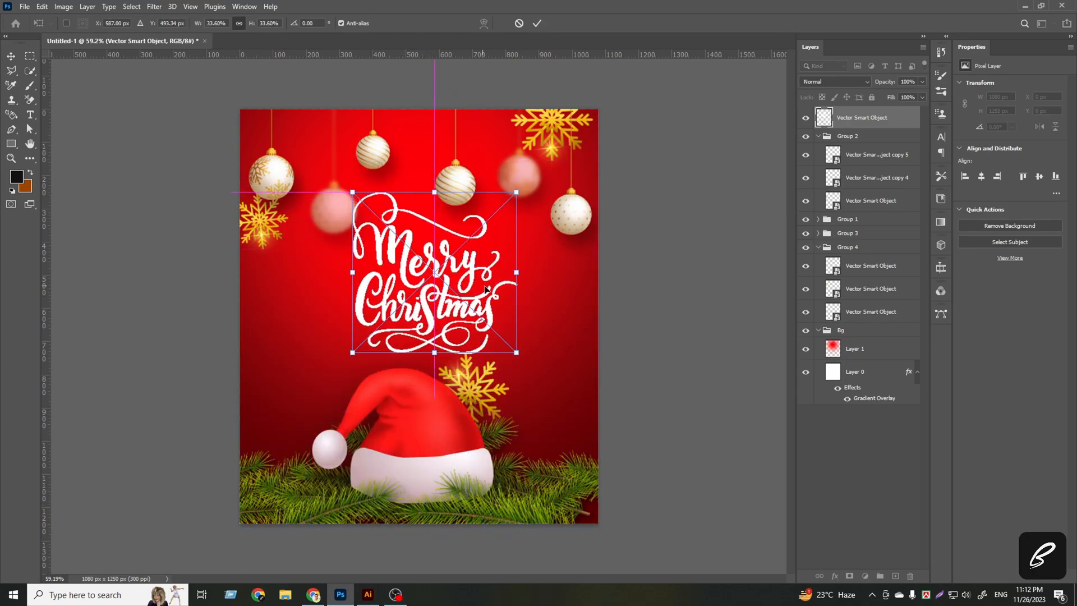
left_click_drag(514, 275, 467, 295)
left_click(537, 23)
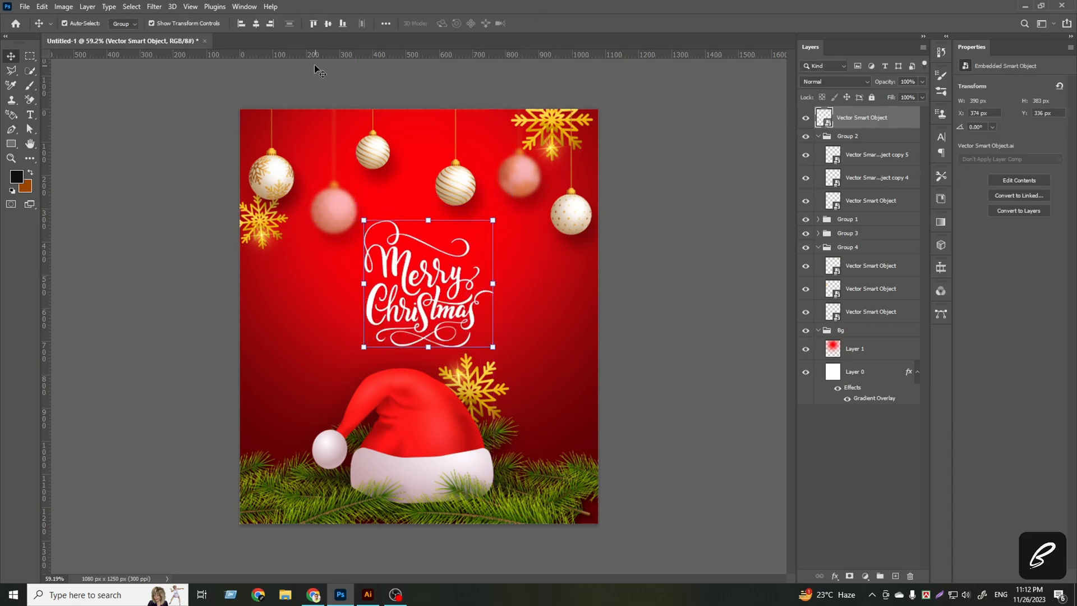
left_click(259, 26)
Expand the ornament group and raise the small striped ornament to Y -435 px and the larger striped ornament slightly.
left_click(379, 155)
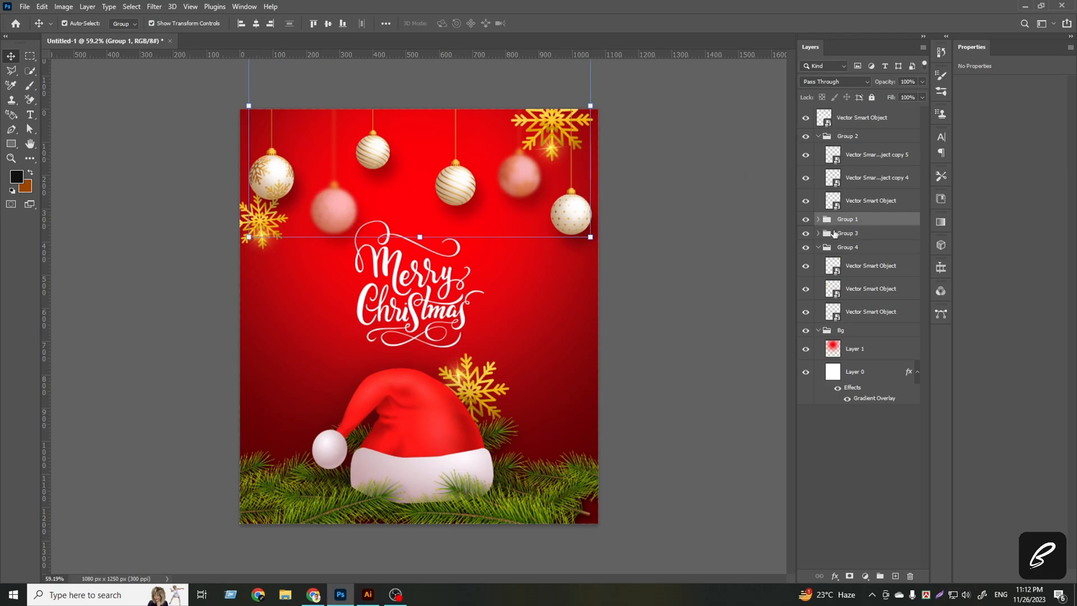
left_click(818, 219)
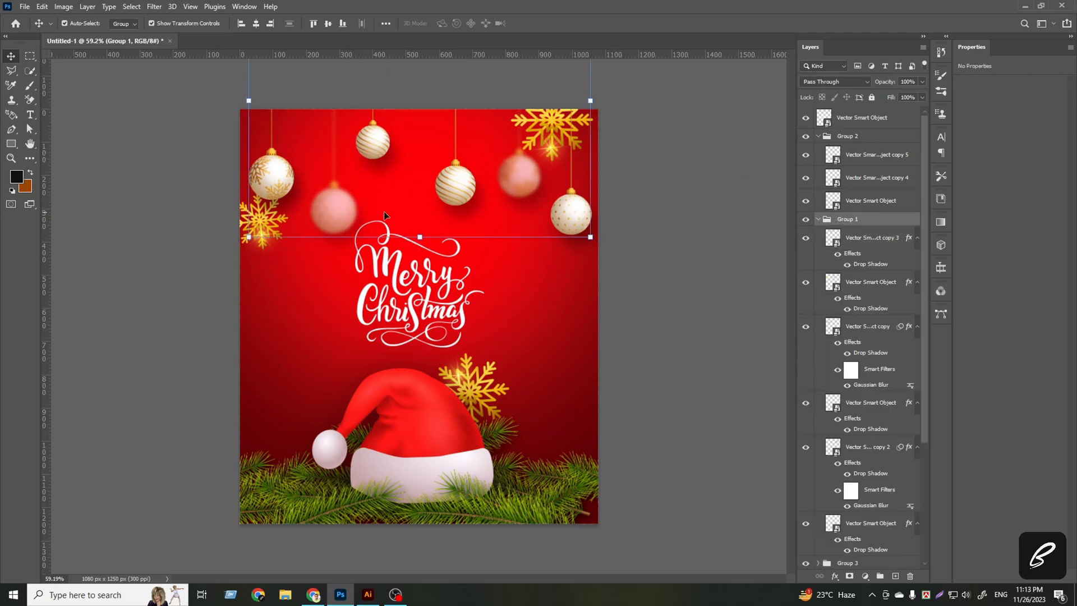
left_click(864, 253)
left_click(866, 283)
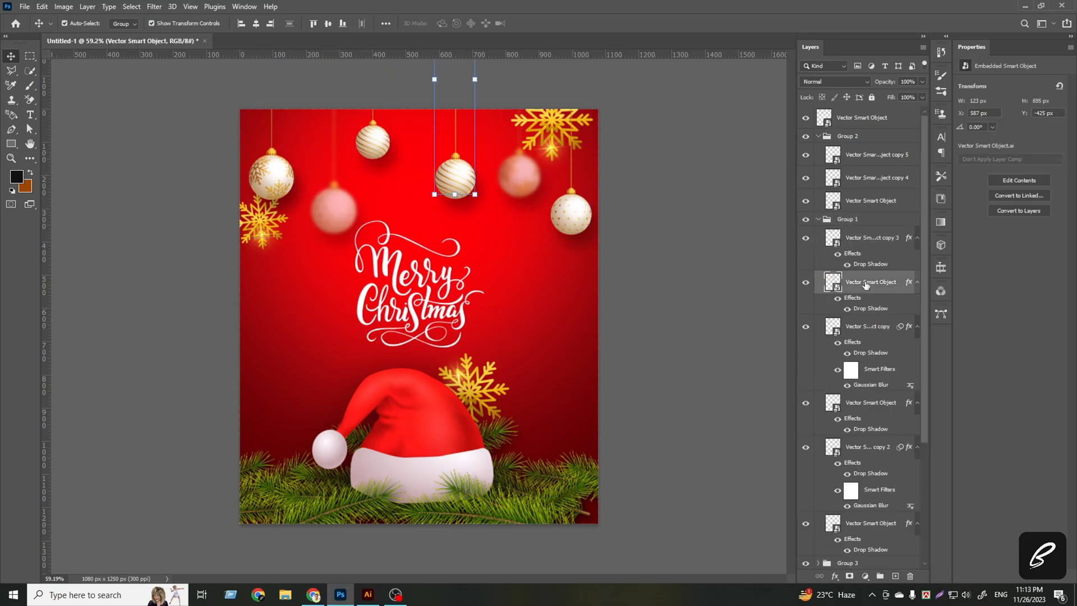
Raise the blurred ornament on the canvas's left half slightly and shift the dotted ornament a little down and left.
left_click(867, 331)
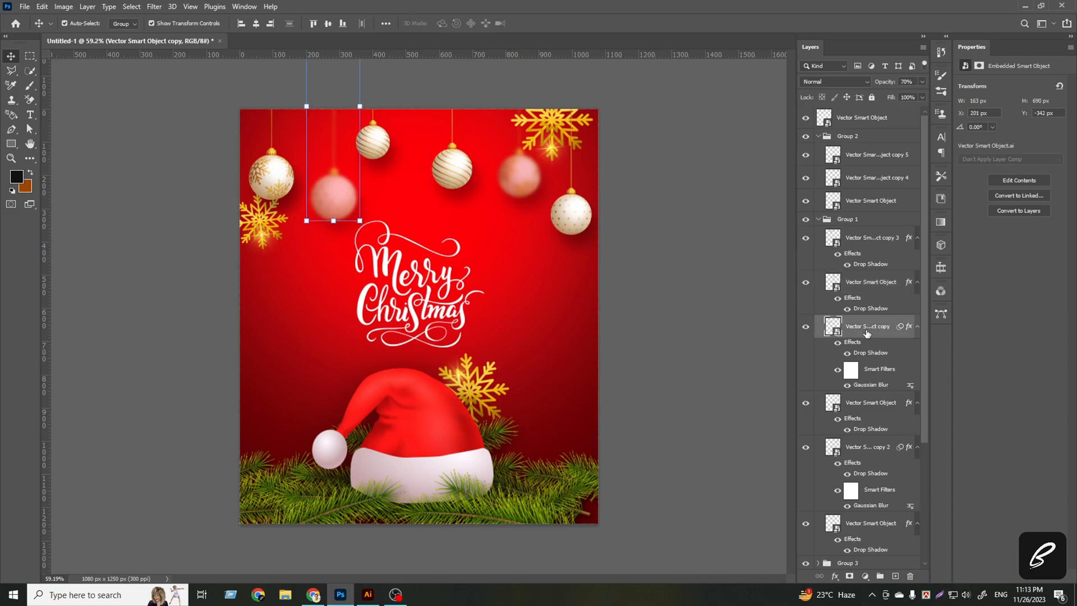
left_click(868, 415)
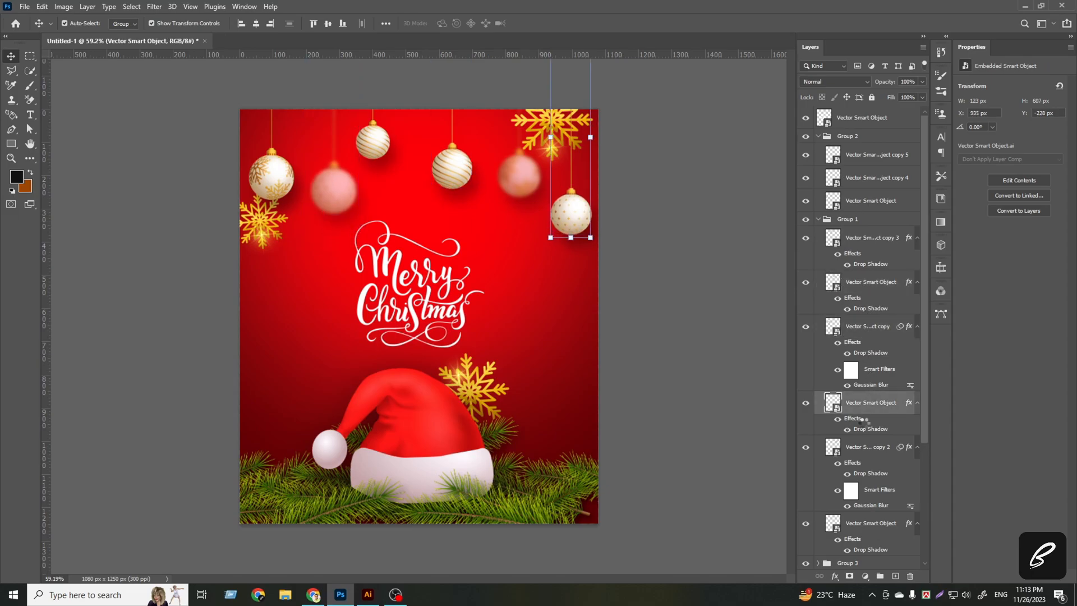
left_click(874, 448)
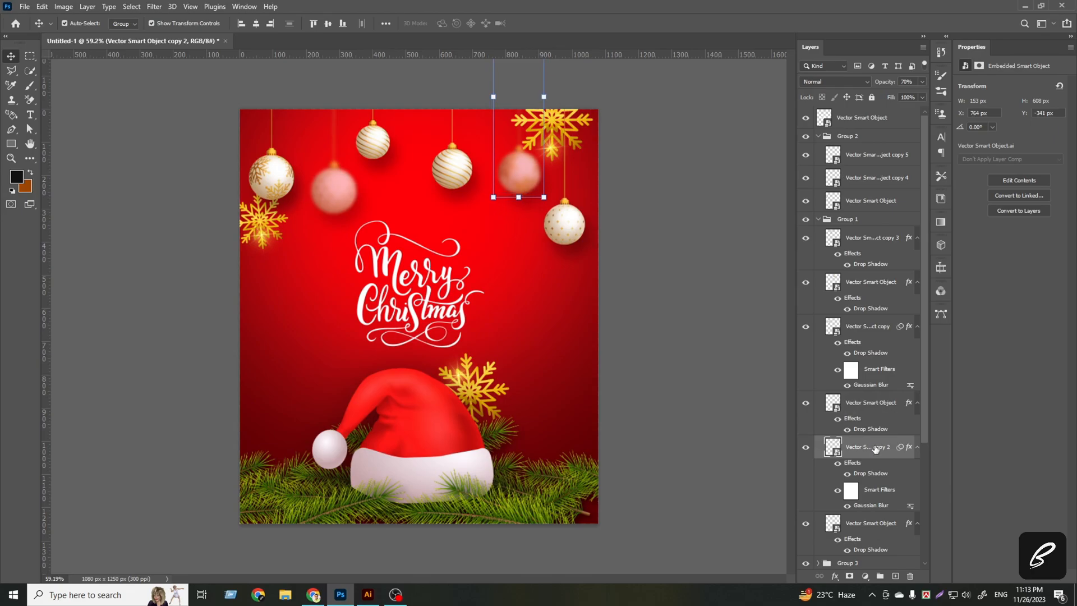
Lower the snowflake-patterned ornament so that it overlaps the gold snowflake at the canvas's left edge.
left_click(876, 252)
left_click(866, 291)
left_click(869, 337)
left_click(871, 402)
left_click(857, 452)
scroll(858, 454, "down", 1)
left_click(872, 500)
key("shift+Down")
key("shift+Down")
key("shift+Down")
key("shift+Down")
key("shift+Down")
key("shift+Down")
key("shift+Down")
key("shift+Down")
key("shift+Down")
key("shift+Down")
key("shift+Down")
key("shift+Down")
key("shift+Down")
key("shift+Down")
key("shift+Down")
key("shift+Down")
key("shift+Down")
key("shift+Down")
key("shift+Down")
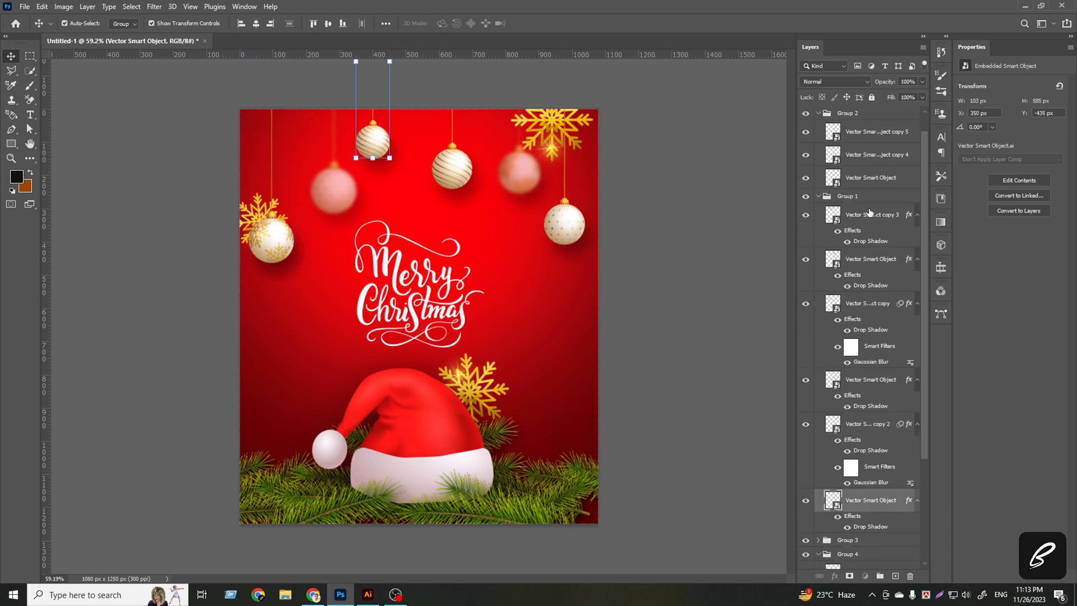
Move the left blurred ornament to X 171 px, Y -392 px and deselect it.
left_click(857, 242)
left_click(859, 271)
left_click(864, 311)
key("shift+Left")
key("shift+Left")
key("shift+Left")
key("shift+Up")
key("shift+Up")
key("shift+Up")
key("shift+Up")
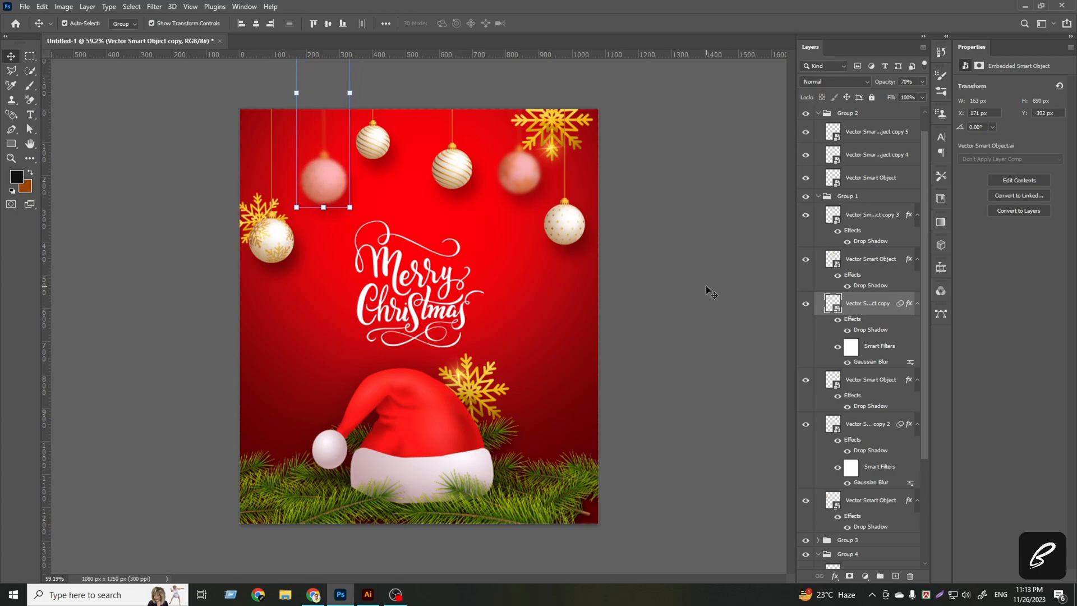
left_click(706, 285)
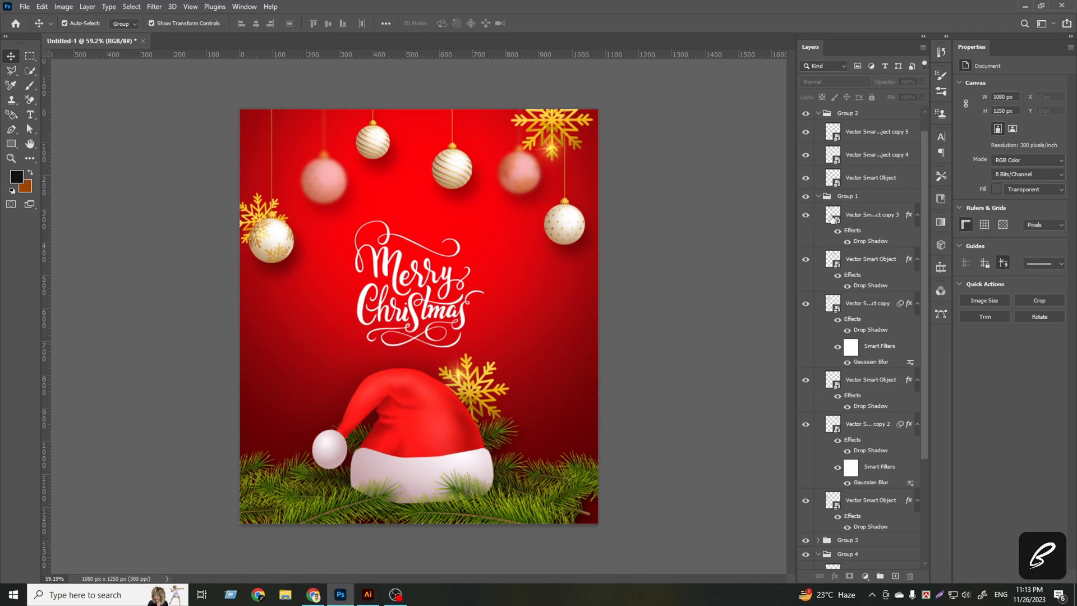
Collapse Group 1, Group 2 and Group 4 to tidy the layer list.
left_click(818, 195)
left_click(819, 137)
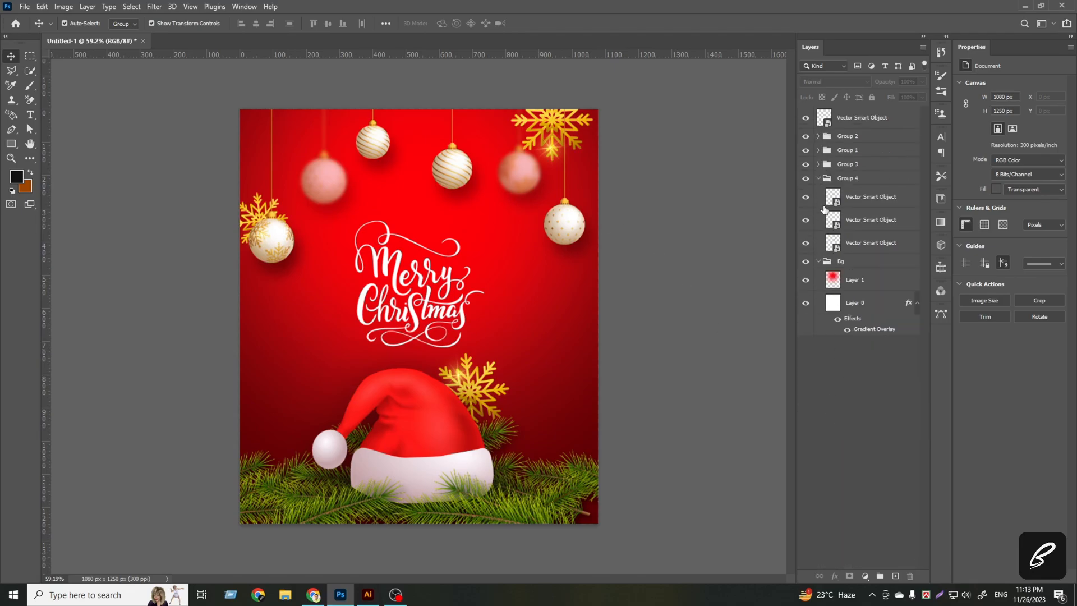
left_click(818, 179)
Enlarge the Merry Christmas lettering upward to about 461 × 452 px and deselect it.
left_click(867, 122)
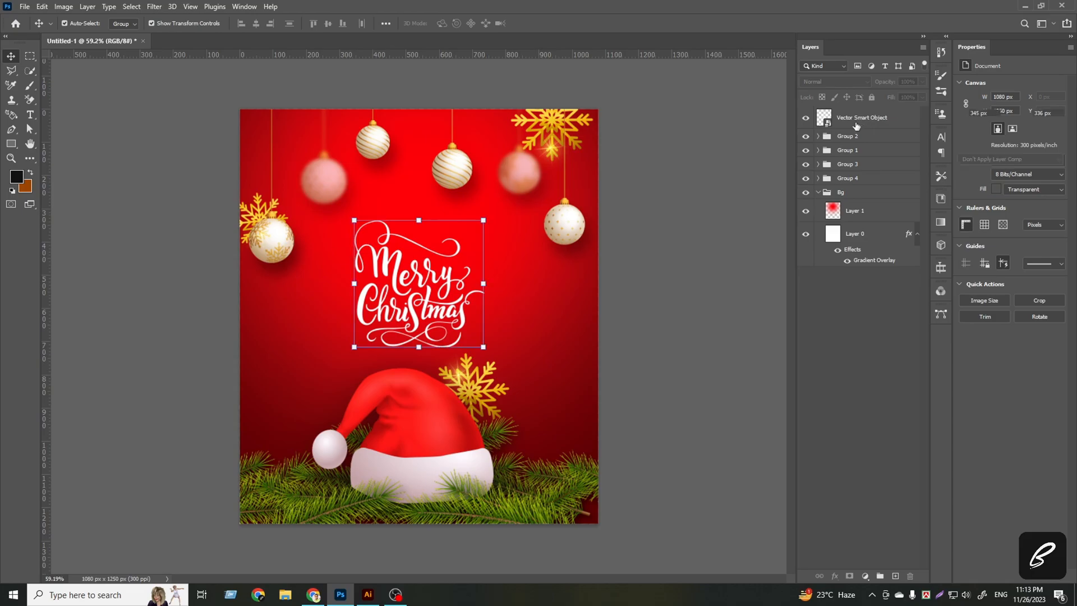
left_click_drag(429, 222, 428, 196)
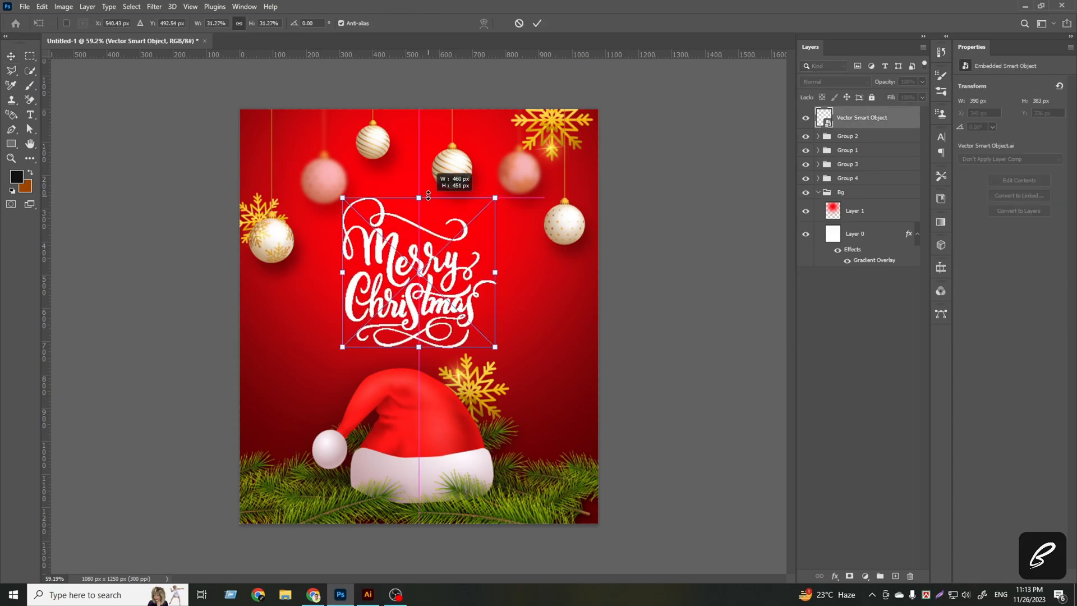
left_click(537, 23)
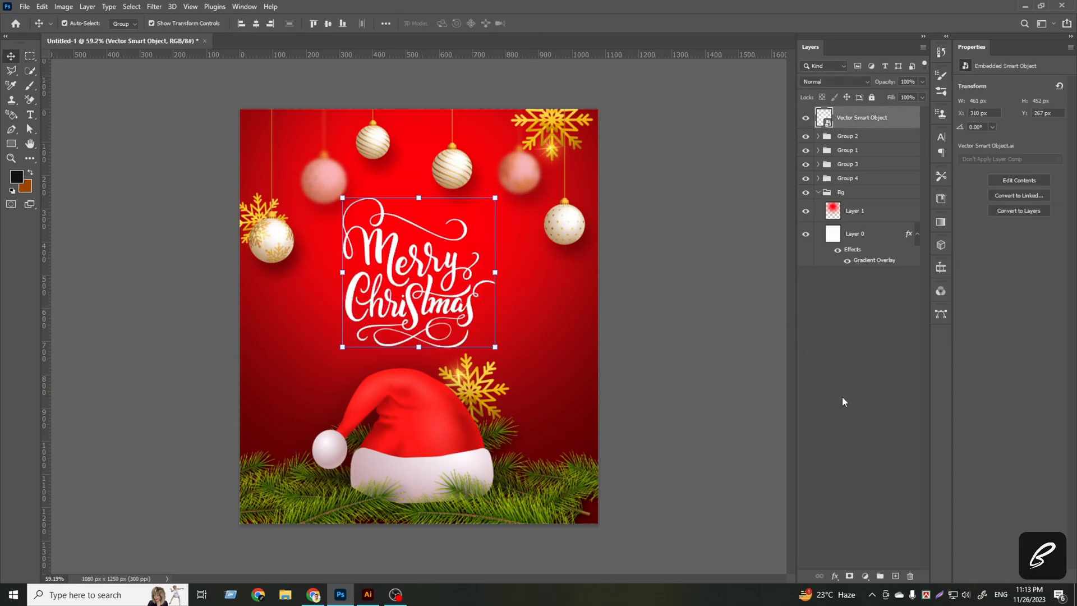
left_click(853, 405)
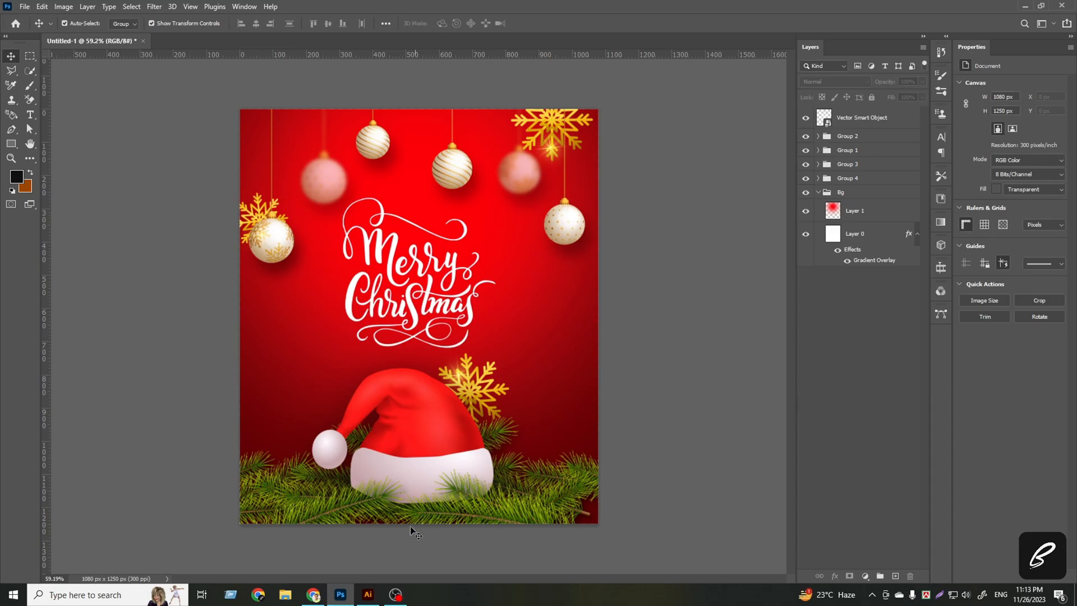
Bring the small gold ribbon pieces from Illustrator into the post and align them to the canvas's bottom edge.
left_click(368, 596)
left_click(621, 447)
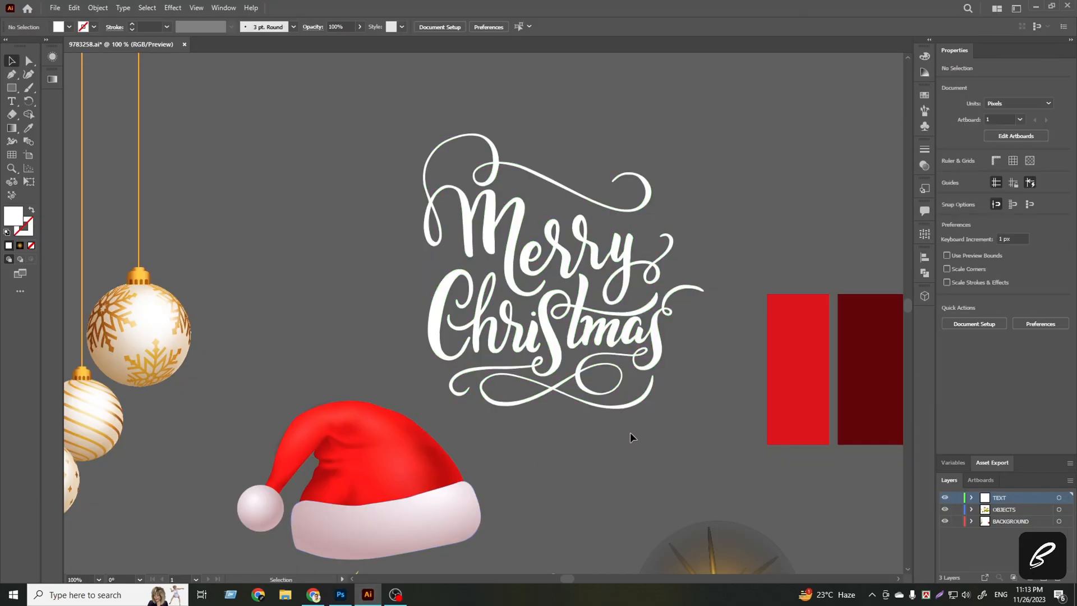
scroll(651, 432, "down", 4)
scroll(617, 392, "down", 2)
scroll(544, 360, "up", 4)
left_click_drag(528, 343, 436, 413)
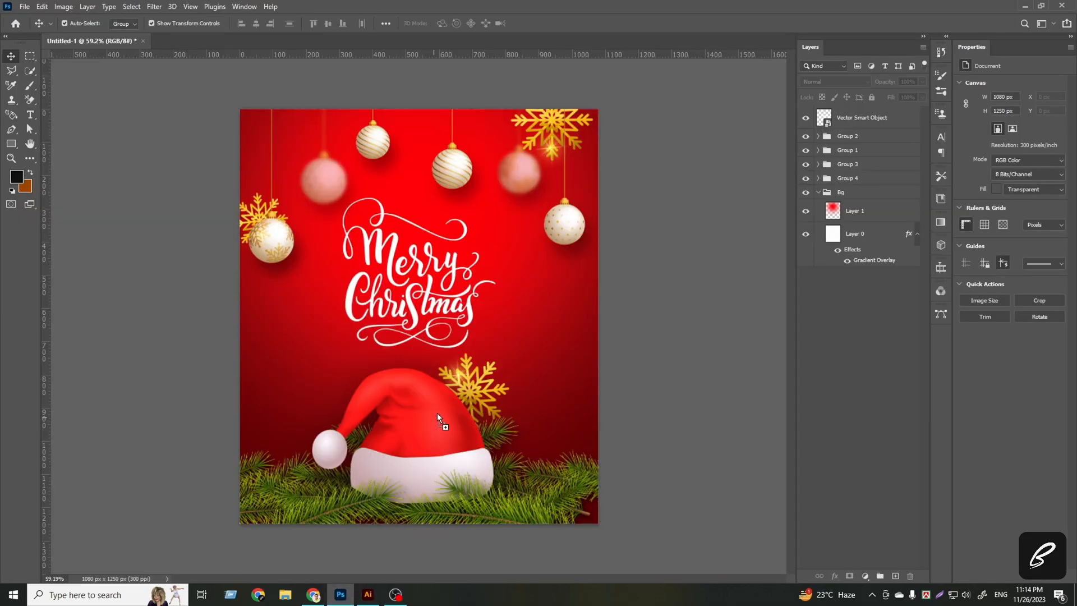
left_click_drag(473, 482, 473, 479)
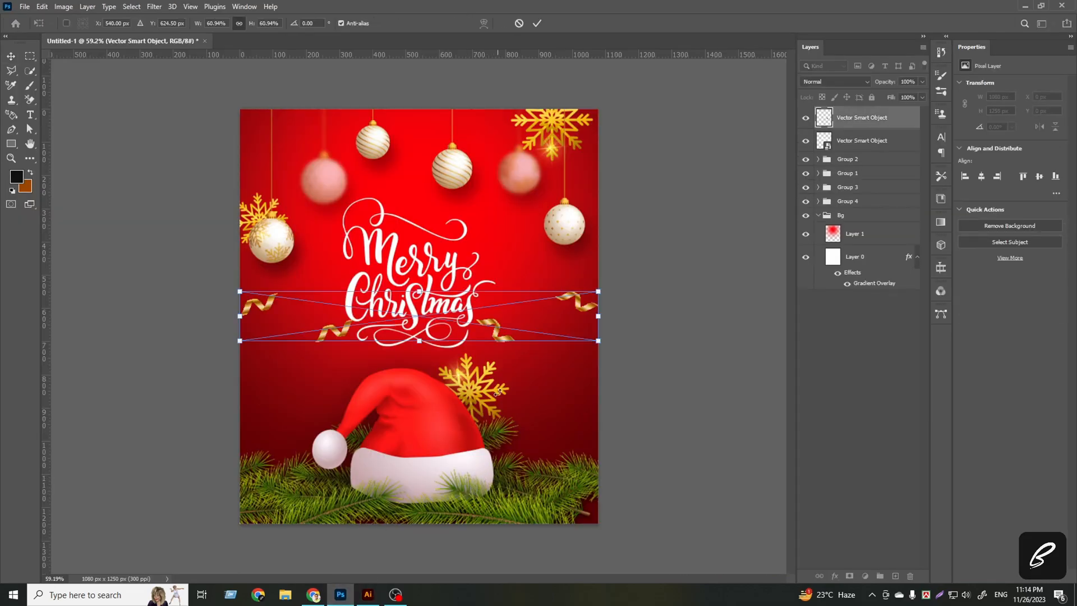
left_click(536, 23)
left_click(342, 23)
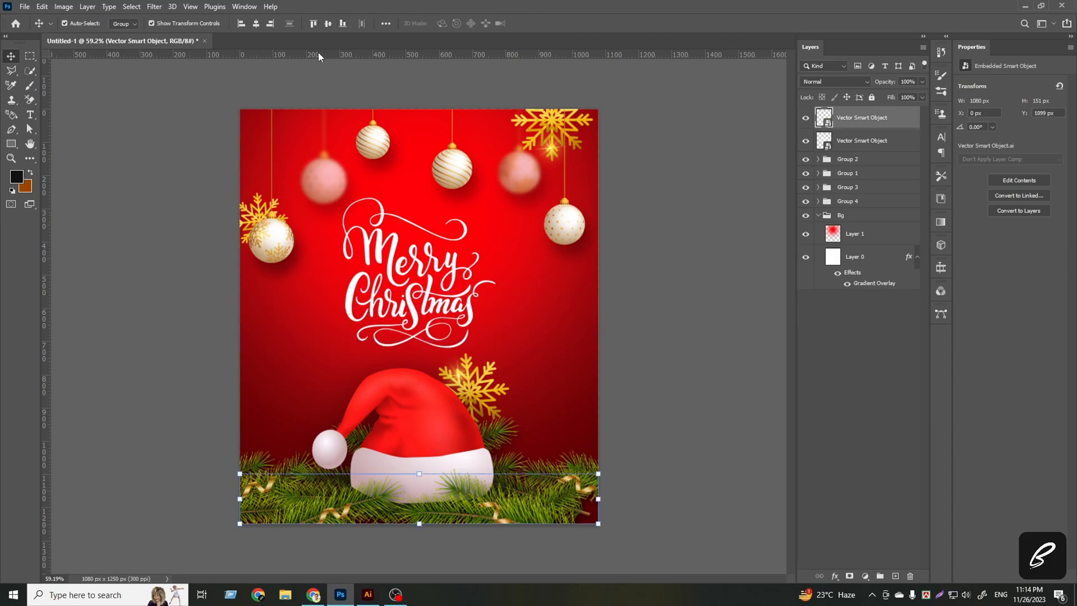
Scale the gold ribbons down to 864 × 121 px, centre them horizontally over the pine branches and deselect them.
left_click_drag(607, 502, 526, 501)
key("Return")
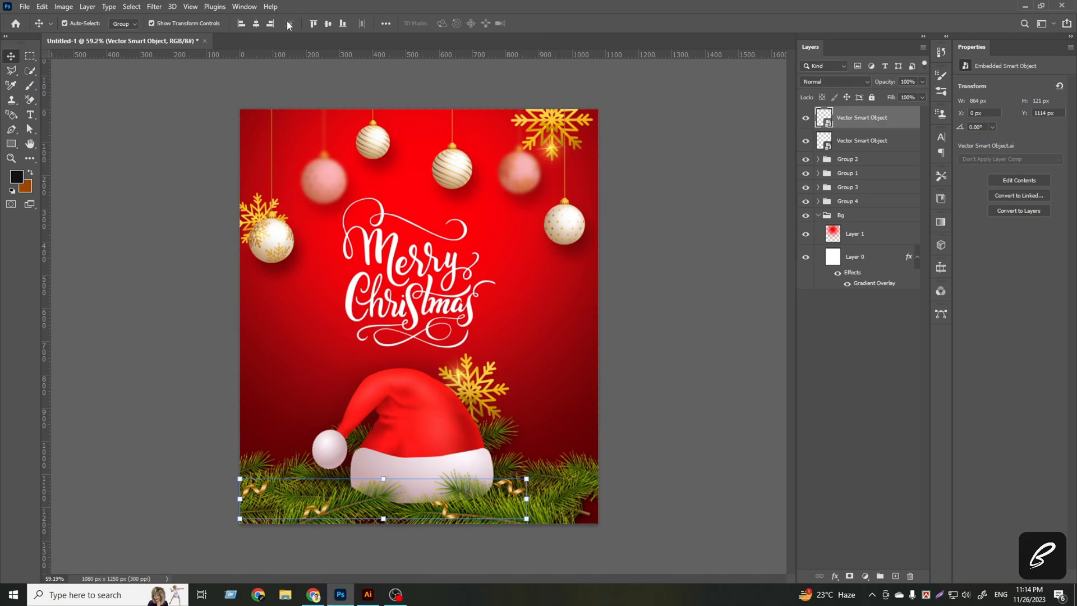
left_click(257, 24)
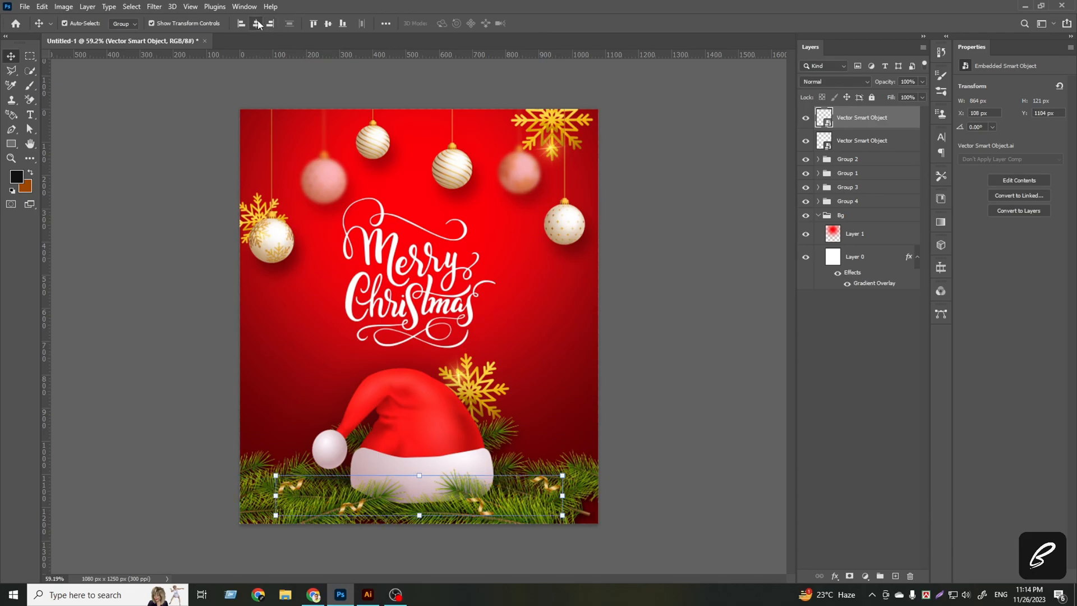
left_click(846, 433)
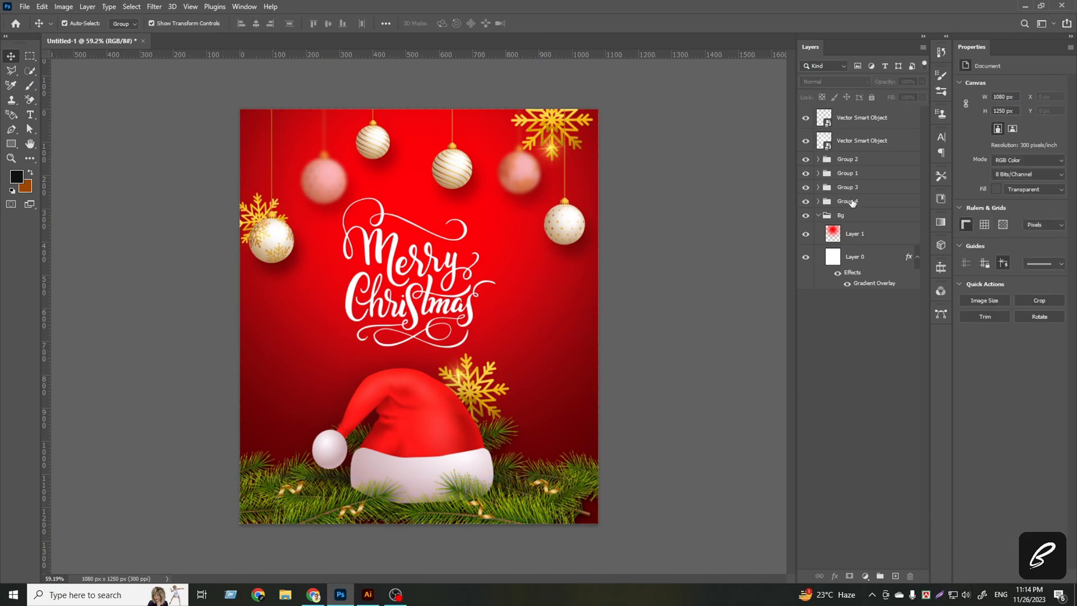
Toggle Group 2's visibility to check that it holds the star flares and expand the group.
left_click(807, 160)
left_click(836, 162)
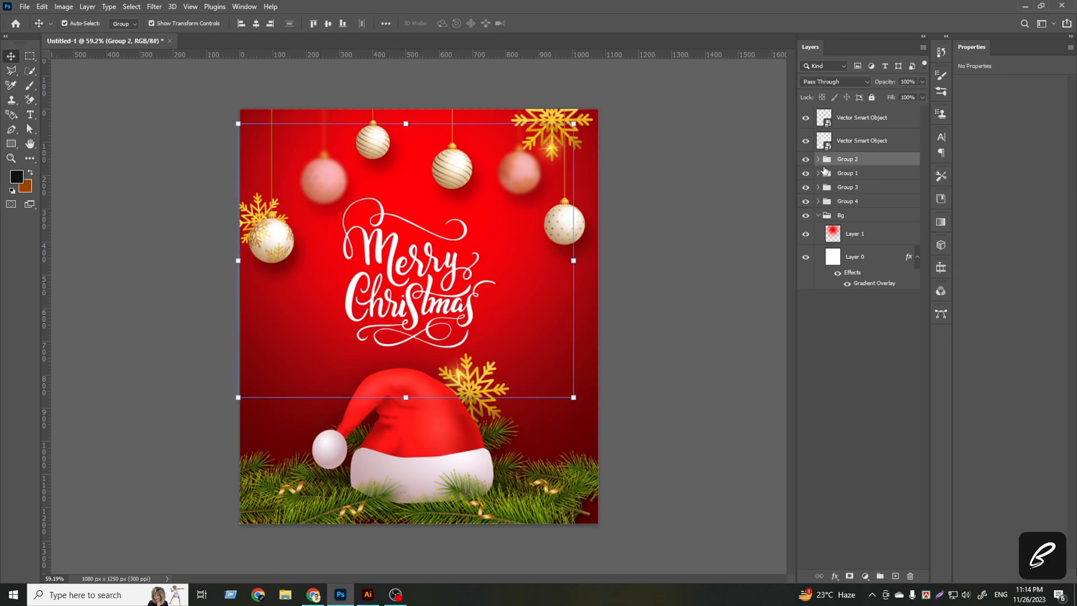
left_click(819, 160)
Try to move the star flare beside the Santa hat down to the pine branches, and undo the move.
left_click(862, 181)
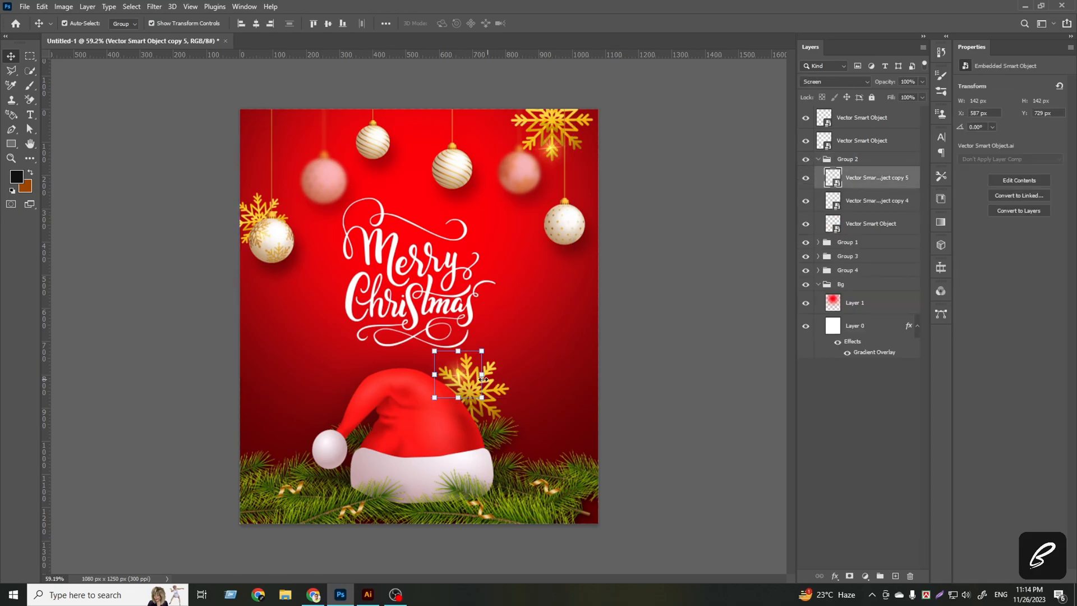
left_click_drag(460, 376, 494, 490)
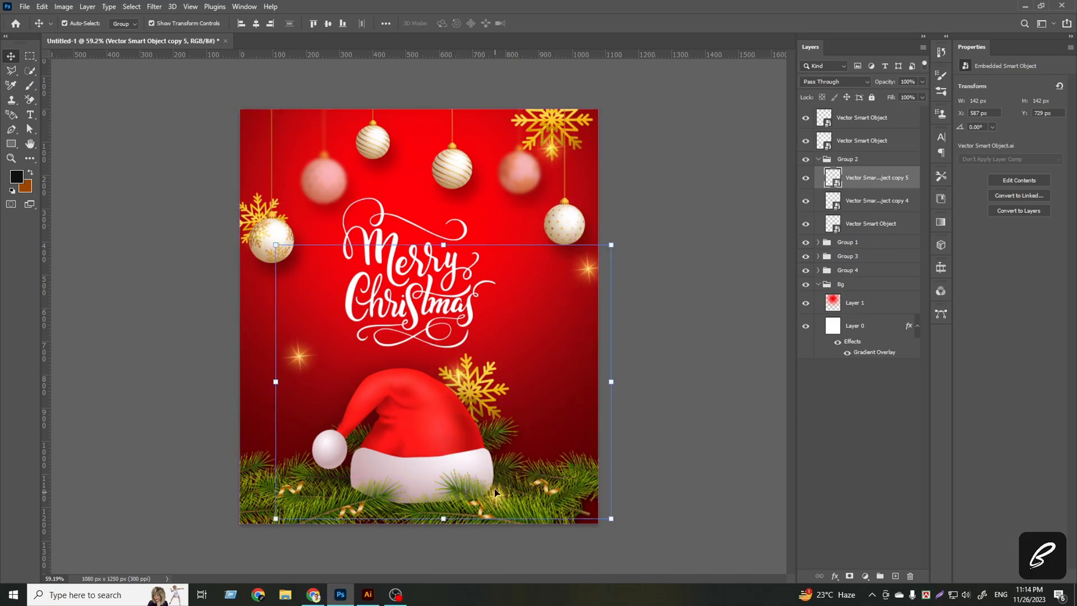
key("ctrl+z")
Duplicate the star flare beside the hat's gold snowflake inside Group 2 and select the copy.
left_click(859, 185)
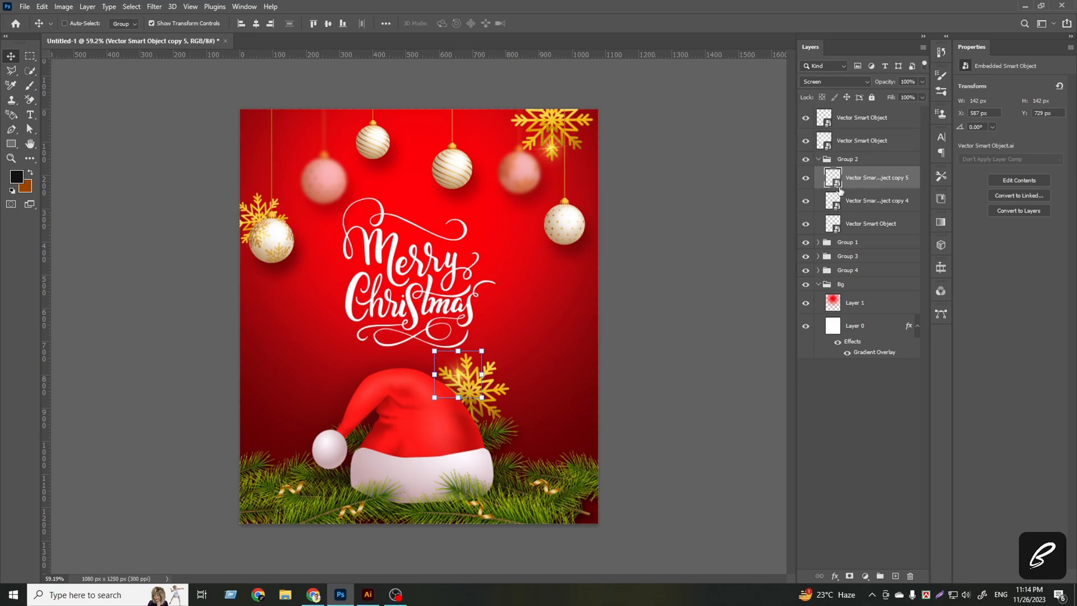
key("ctrl+j")
left_click(462, 375)
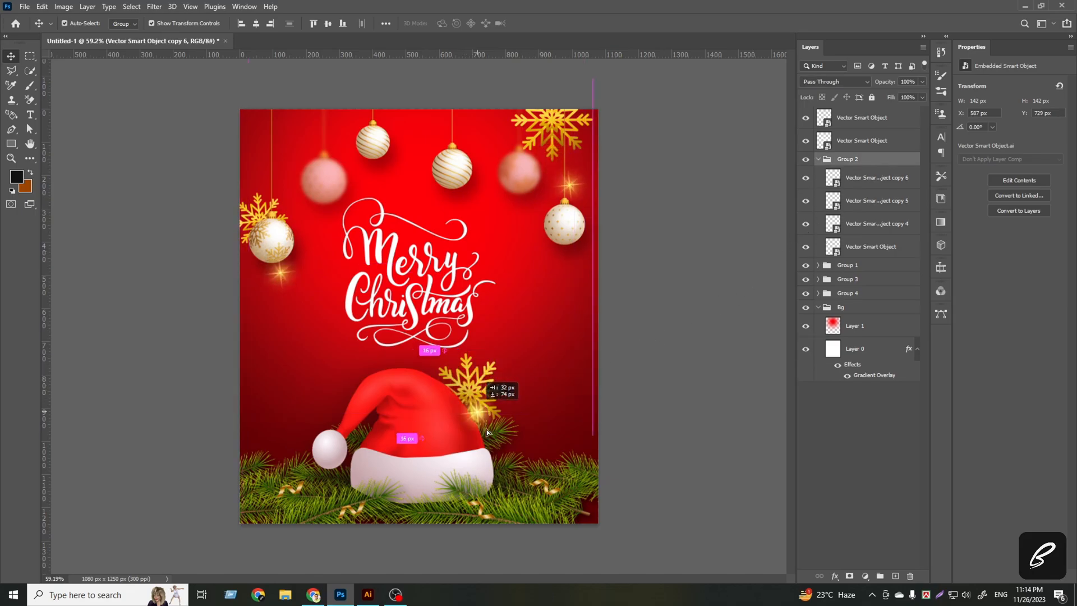
left_click(862, 184)
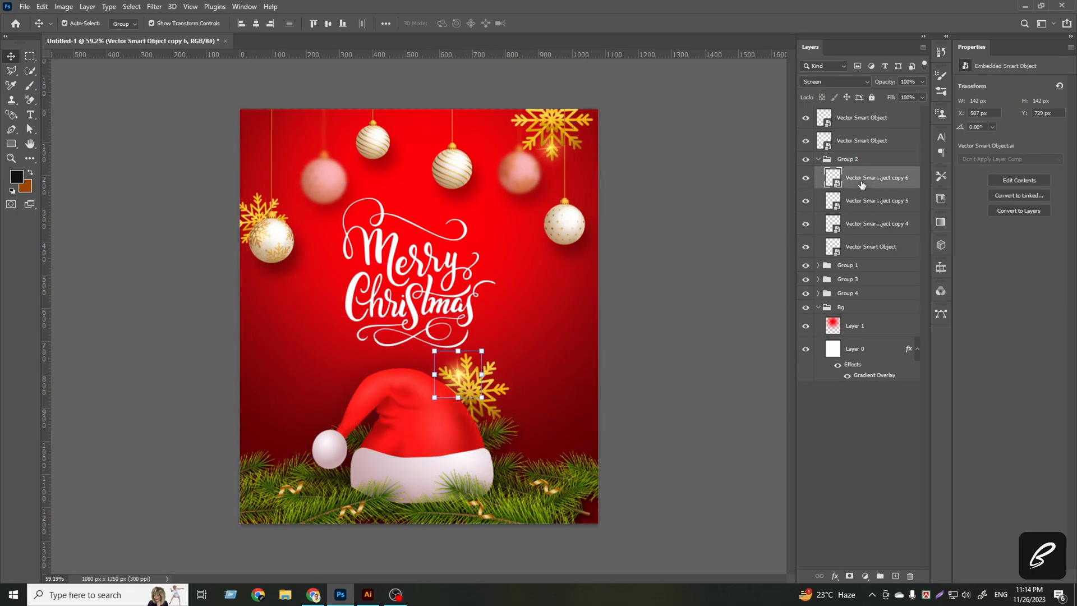
Nudge the duplicated star flare straight down onto the Santa hat's white brim, to a Y position of 950 px.
key("shift+Down")
key("shift+Down")
key("shift+Down")
key("shift+Down")
key("shift+Down")
key("shift+Down")
key("shift+Down")
key("shift+Down")
key("shift+Down")
key("shift+Down")
key("shift+Down")
key("shift+Down")
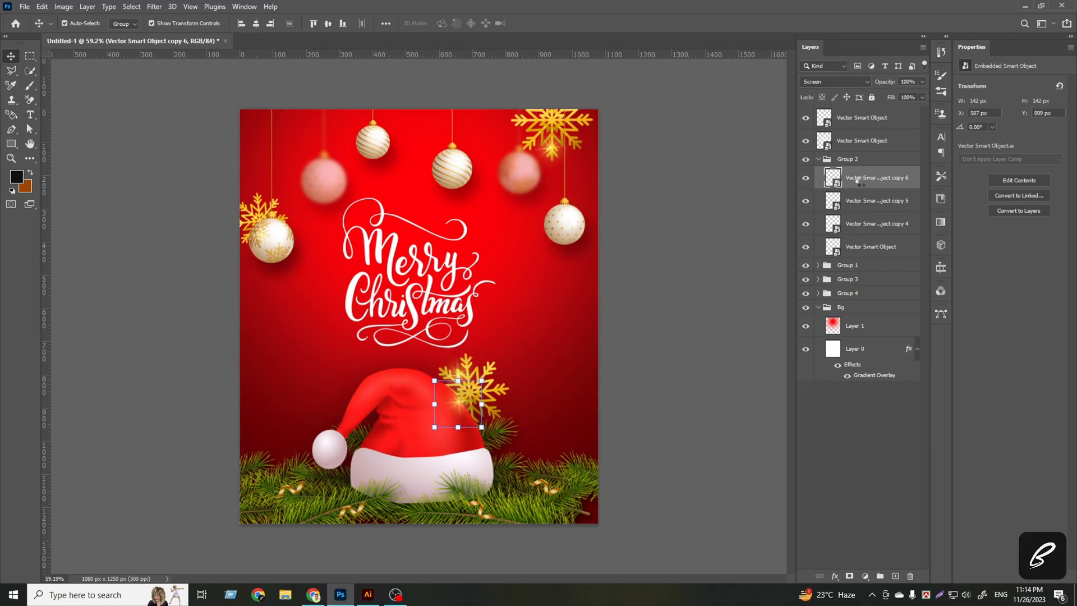
key("shift+Down")
key("shift+Down")
key("shift+Down")
key("shift+Down")
key("shift+Down")
key("shift+Down")
key("shift+Down")
key("shift+Down")
key("shift+Down")
key("shift+Down")
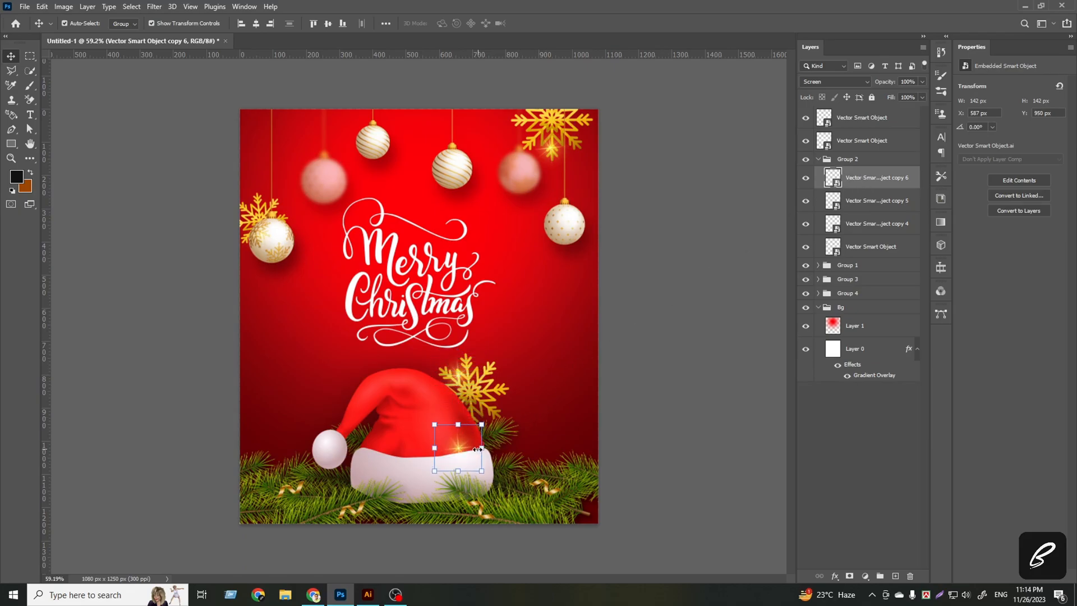
Reselect the duplicated flare's layer and move it onto the small gold ribbon in the pine branches right of the hat's centre.
left_click(460, 452)
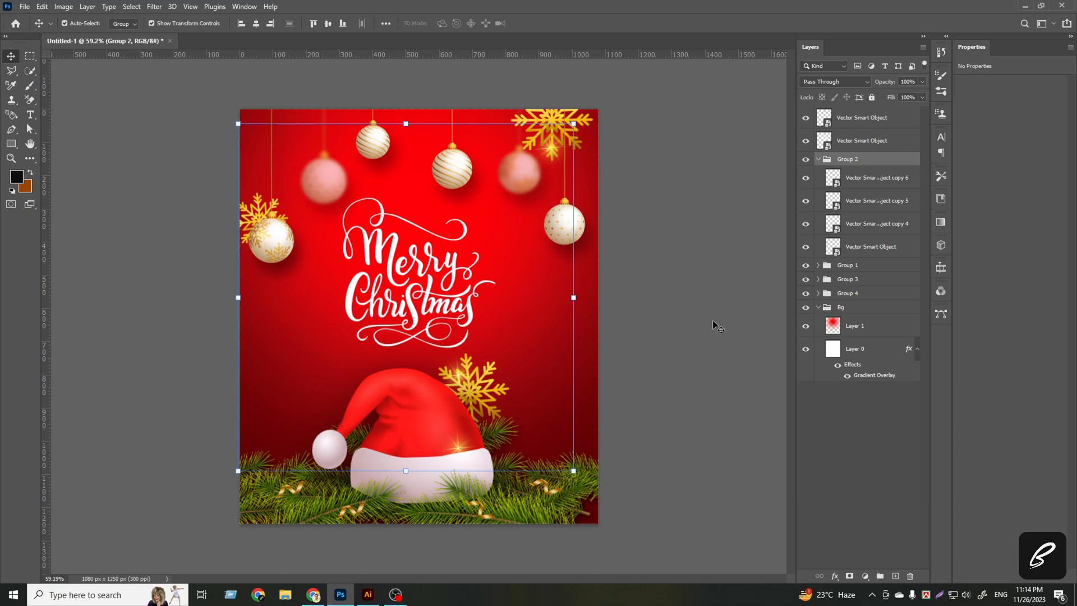
left_click(860, 180)
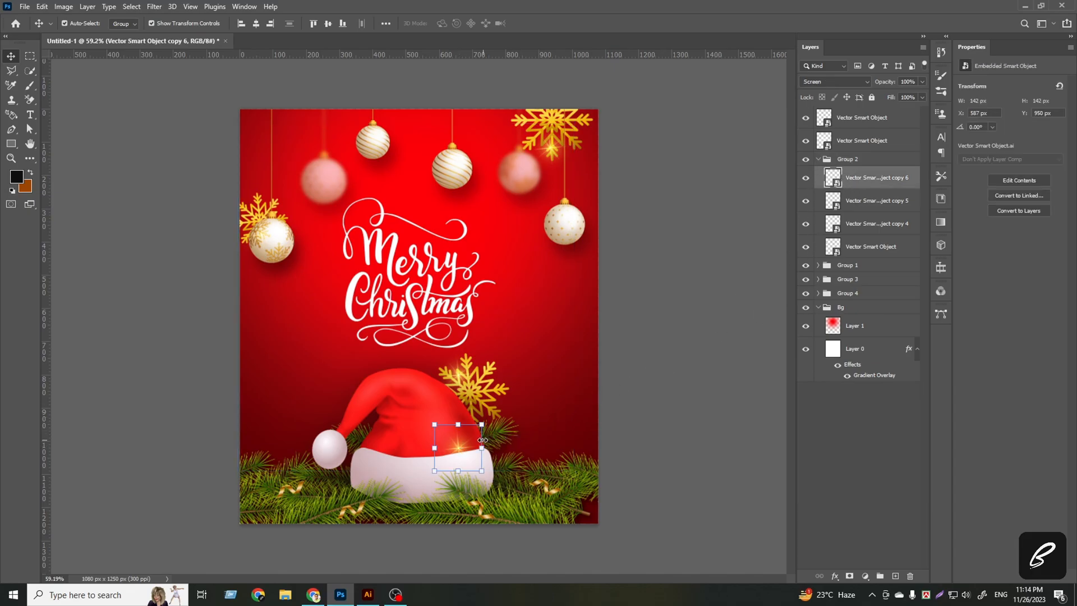
left_click_drag(459, 473, 458, 570)
left_click_drag(385, 425, 476, 505)
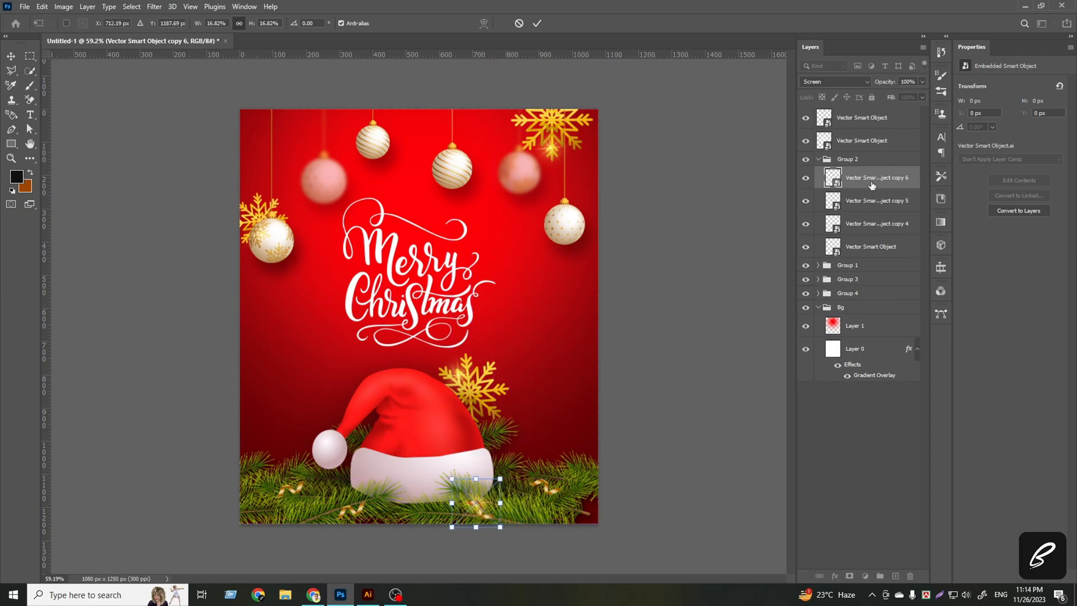
Place the small gold ribbons layer beneath the flares in Group 2 and delete the hidden original ribbon layer.
left_click_drag(856, 120, 852, 254)
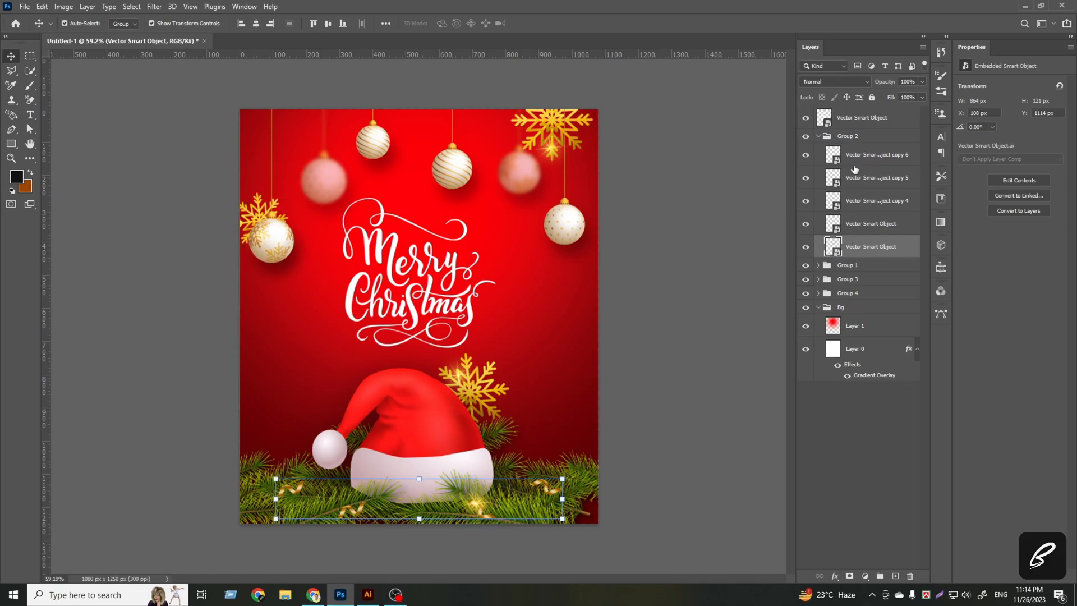
left_click(855, 162)
scroll(440, 528, "up", 3)
left_click_drag(494, 553, 446, 530)
left_click(872, 247)
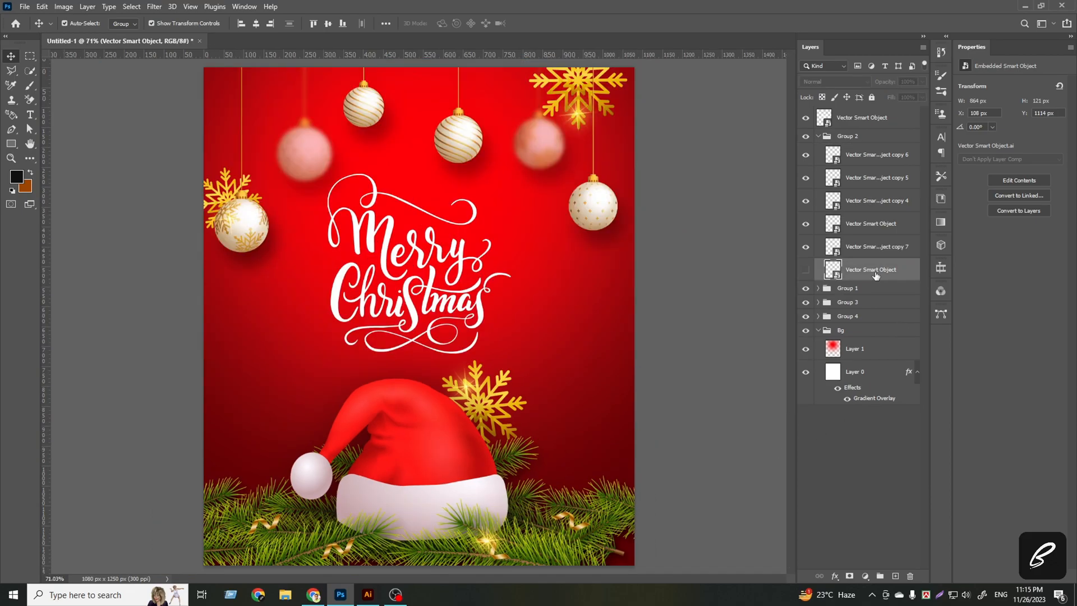
key("Delete")
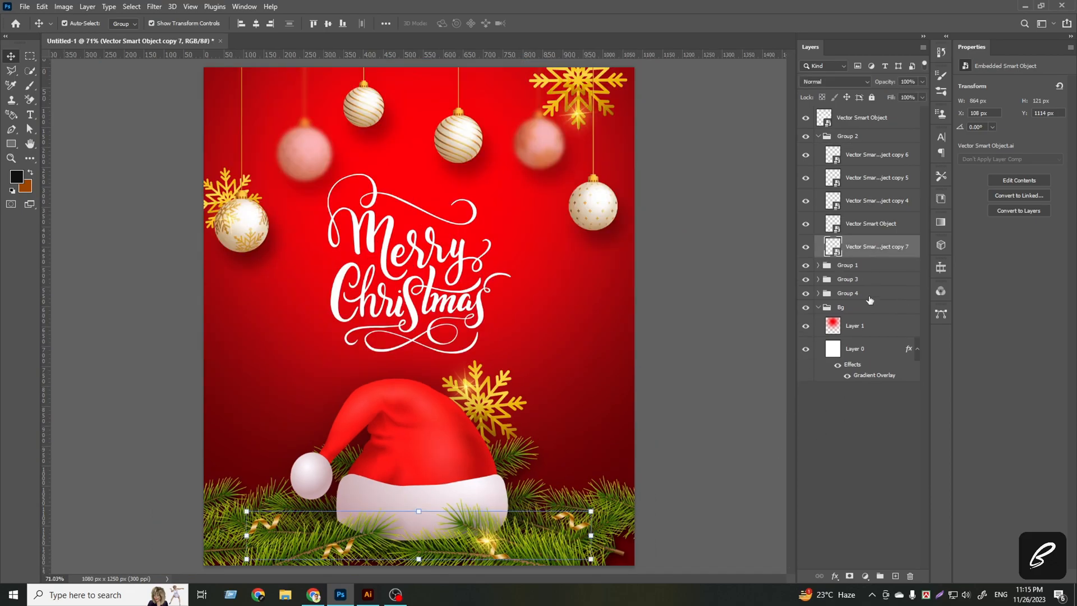
left_click(847, 221)
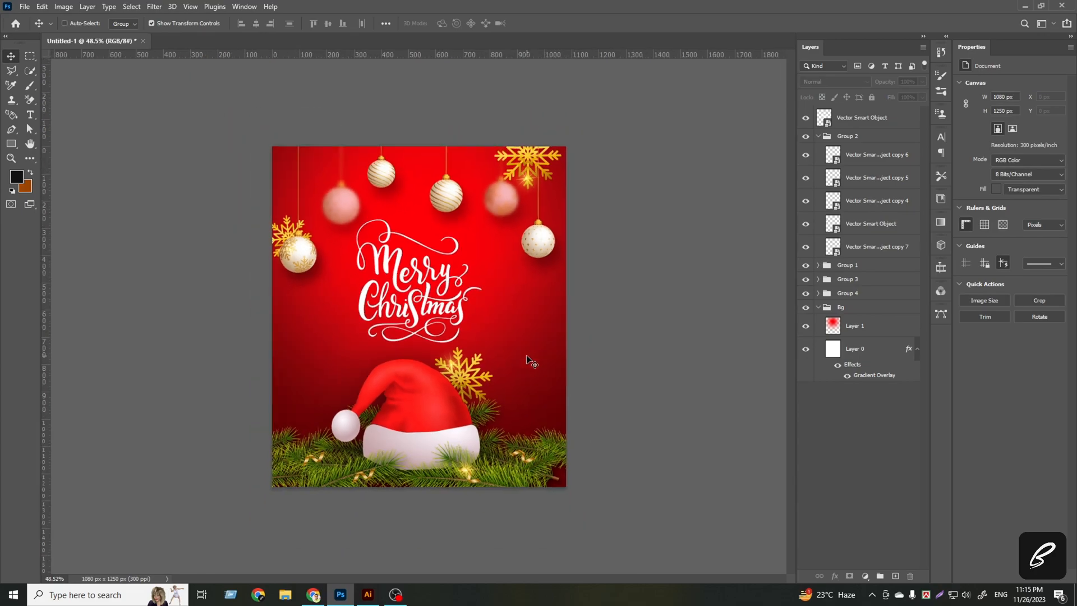
Switch to Illustrator, select the two long gold ribbons directly below the Santa hat and bring them into the Photoshop post.
left_click(368, 595)
left_click(655, 413)
right_click(652, 396)
left_click(701, 294)
left_click(594, 395)
left_click_drag(594, 395, 380, 567)
left_click_drag(340, 598, 492, 429)
Scale the long ribbon pair to 41.51% and place it overlapping the canvas's right edge below the dotted ornament.
left_click_drag(539, 307, 538, 307)
left_click_drag(621, 311, 567, 309)
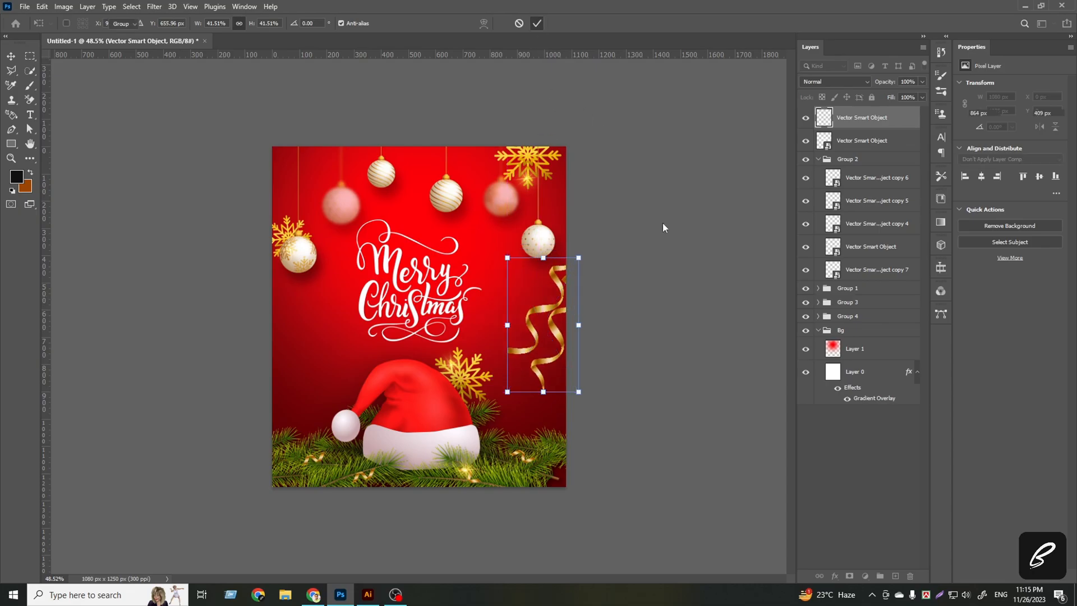
left_click(537, 23)
Switch to Illustrator, rotate one ribbon of the other long crossing pair to a steeper angle and reposition it over its partner.
left_click(369, 596)
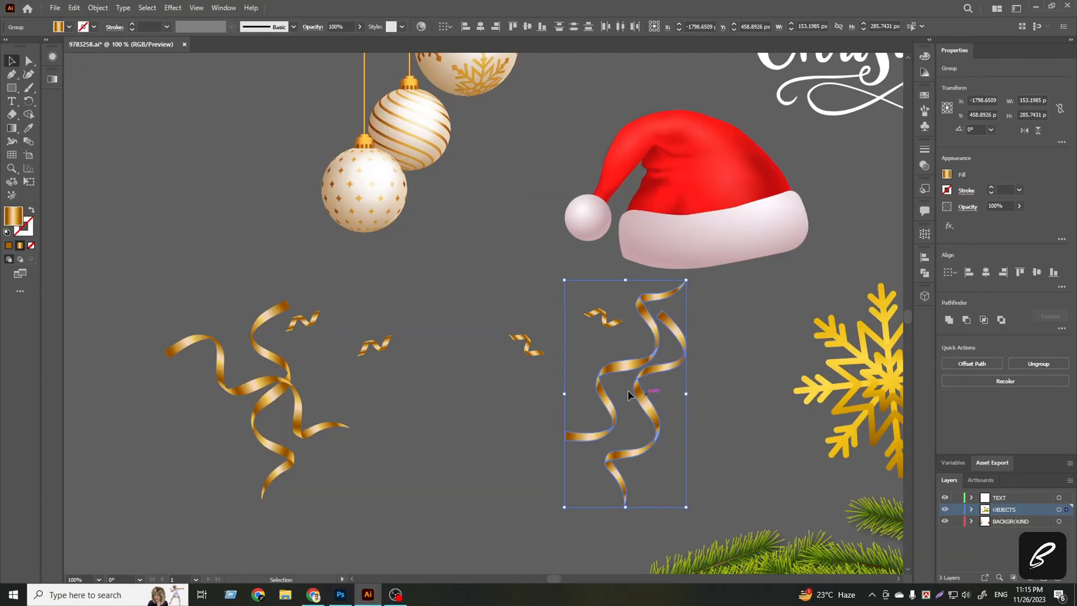
left_click(304, 436)
left_click(336, 427, "shift")
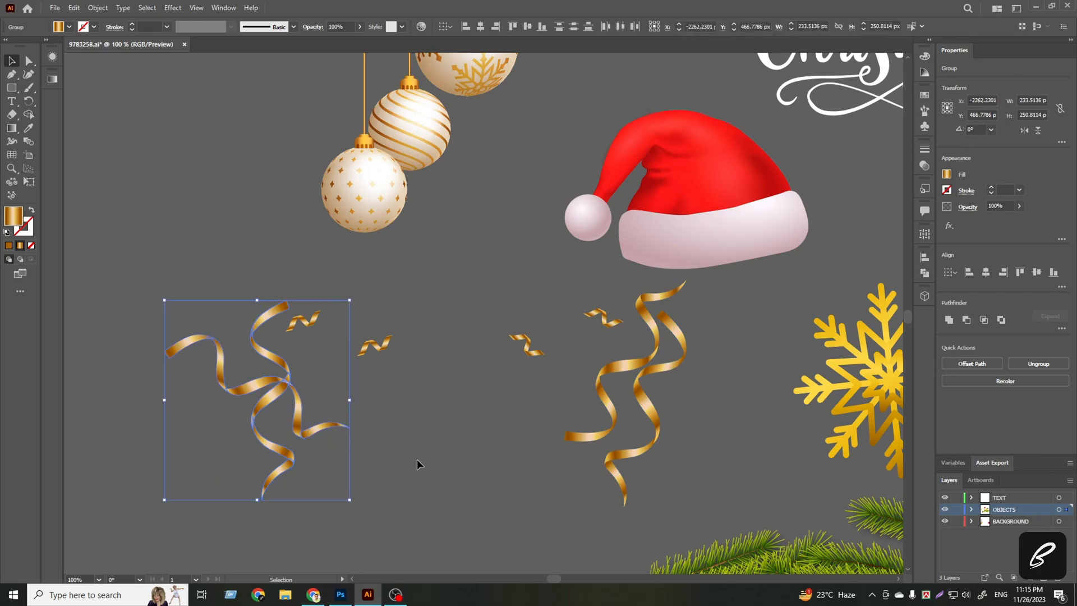
left_click(416, 459)
left_click(328, 427)
left_click_drag(353, 447, 336, 504)
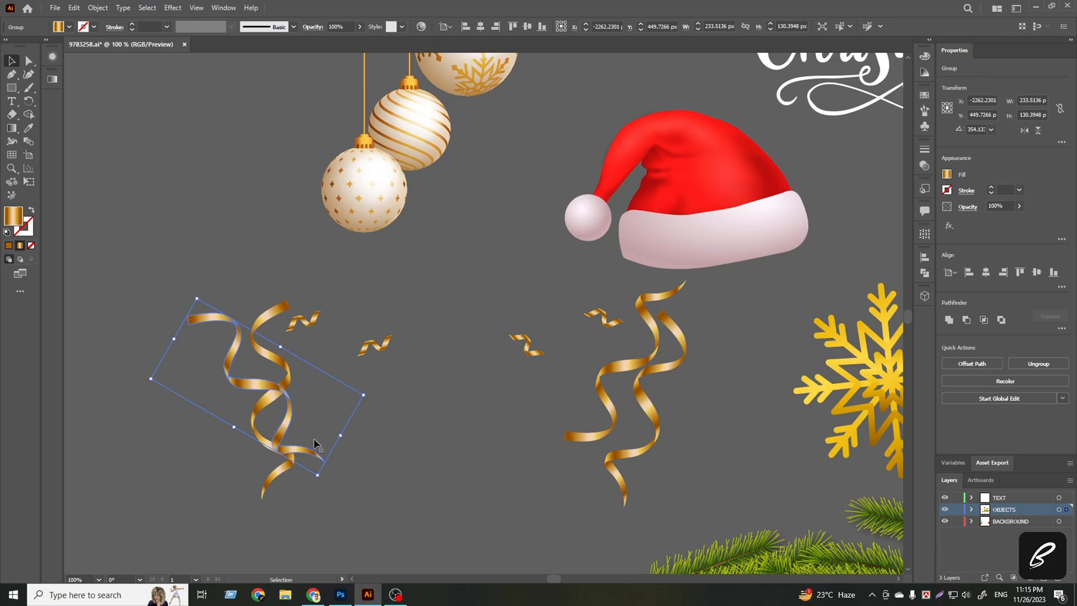
left_click_drag(292, 414, 332, 335)
Bring the rearranged ribbon pair into the Photoshop post, flipped horizontally, rotated to 143.09° and placed at the canvas's left edge.
left_click(288, 448, "shift")
right_click(318, 333)
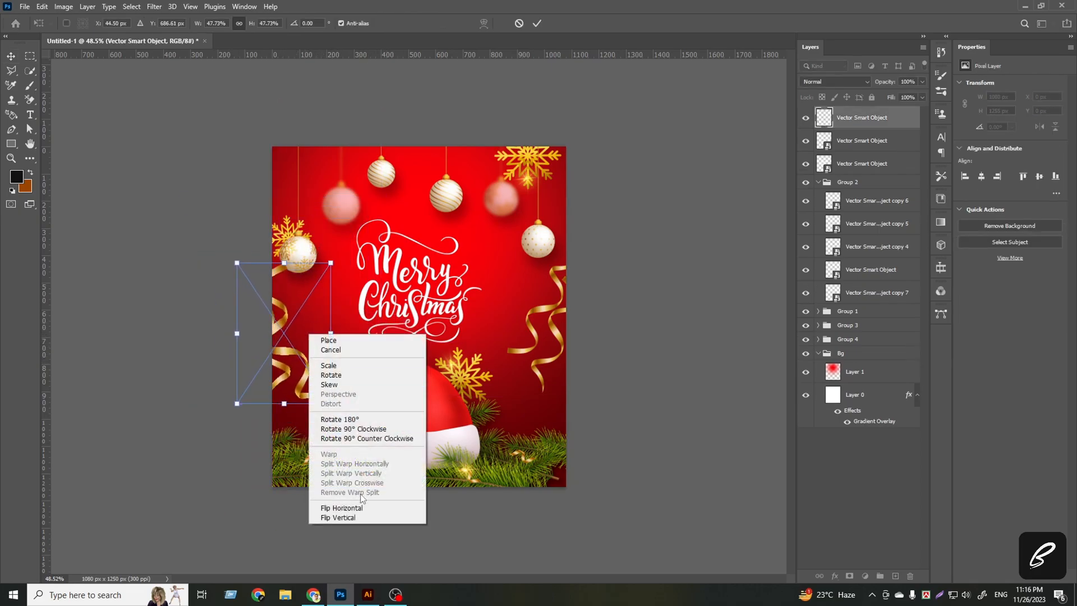
left_click(360, 507)
left_click_drag(342, 330, 307, 311)
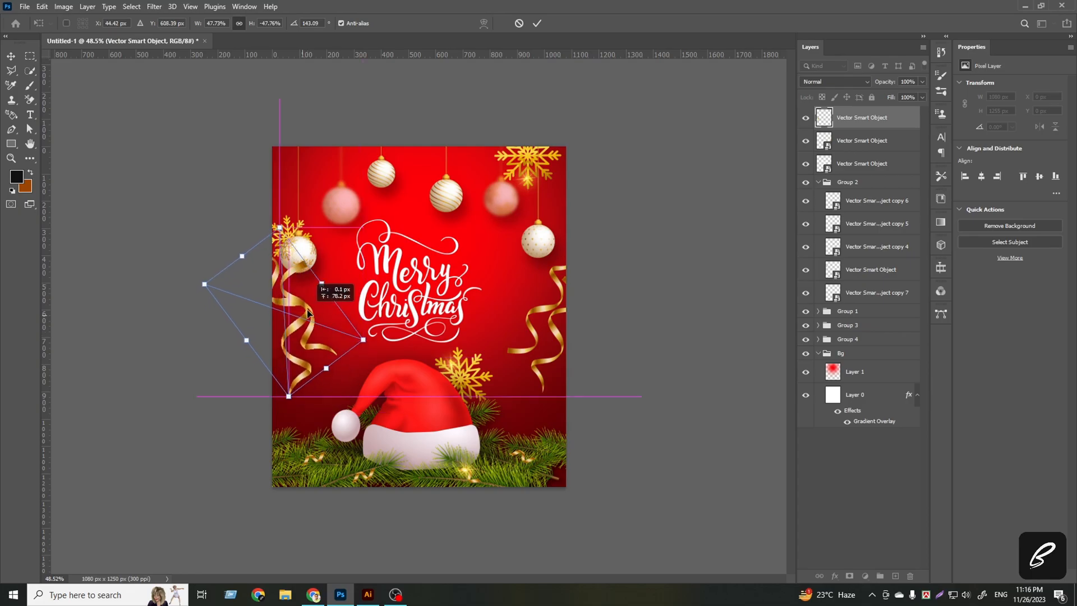
left_click(537, 23)
Move both long ribbon layers directly above the Bg group and scale the right-edge pair down to 238 × 444 px.
left_click_drag(861, 125, 854, 351)
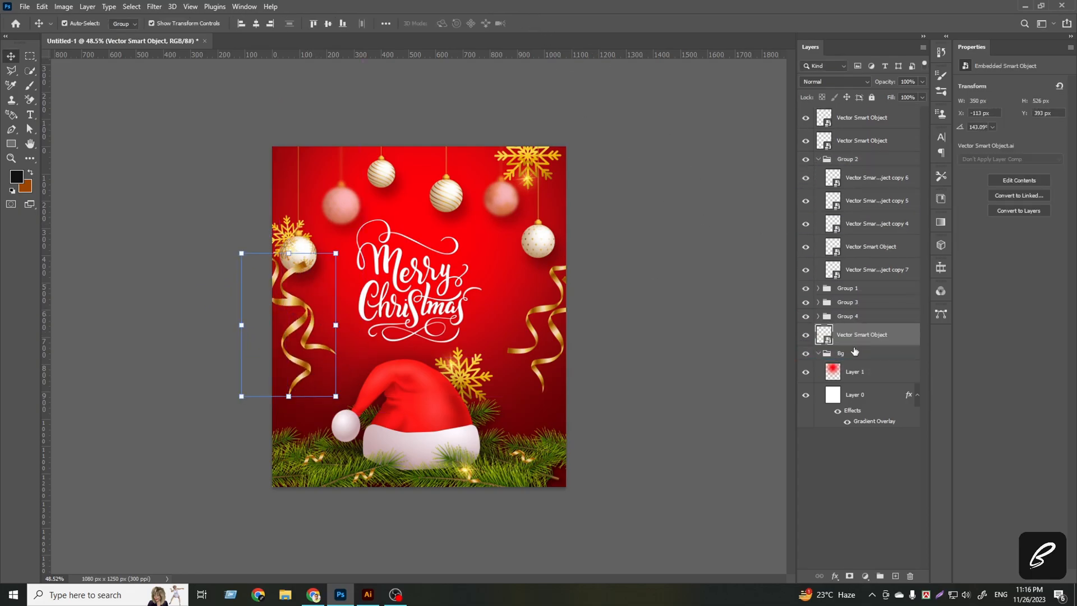
left_click_drag(878, 125, 847, 328)
key("ctrl+t")
left_click_drag(581, 396, 567, 374)
left_click_drag(552, 300, 565, 310)
left_click(537, 23)
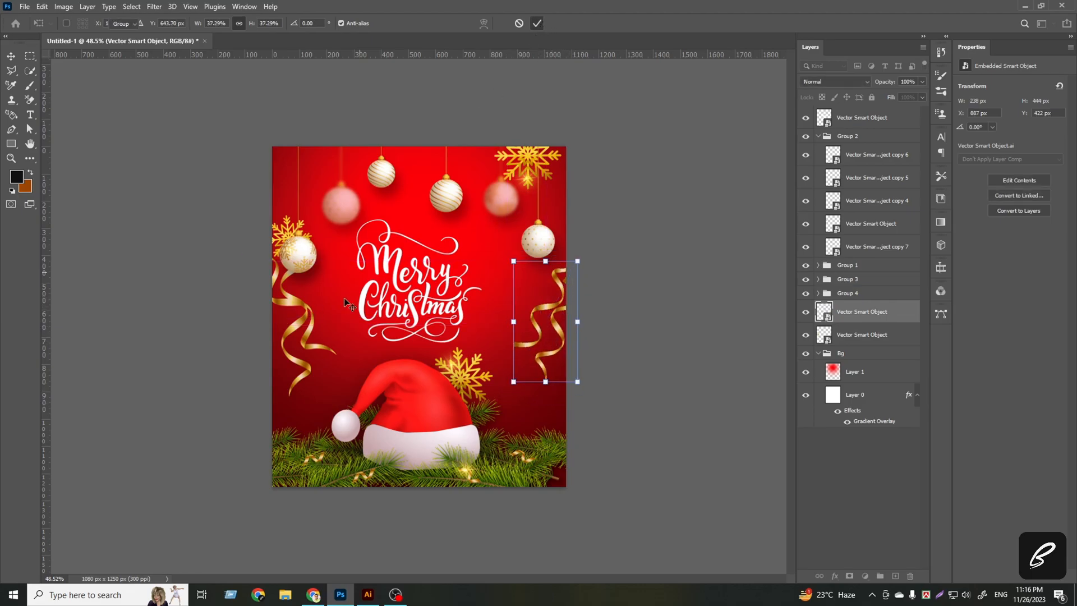
Adjust the left-edge ribbon pair below the snowflake ornament, scaling it to 46.91% and rotating it to 140.42°.
left_click(315, 324)
left_click_drag(289, 254, 288, 272)
left_click_drag(333, 401, 333, 377)
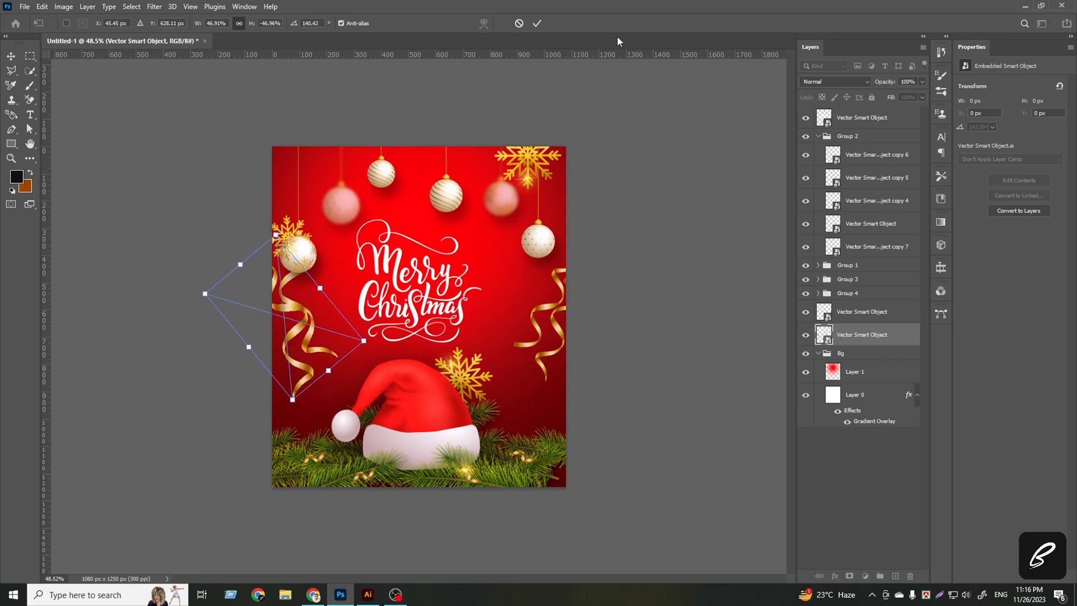
left_click(531, 27)
left_click(654, 309)
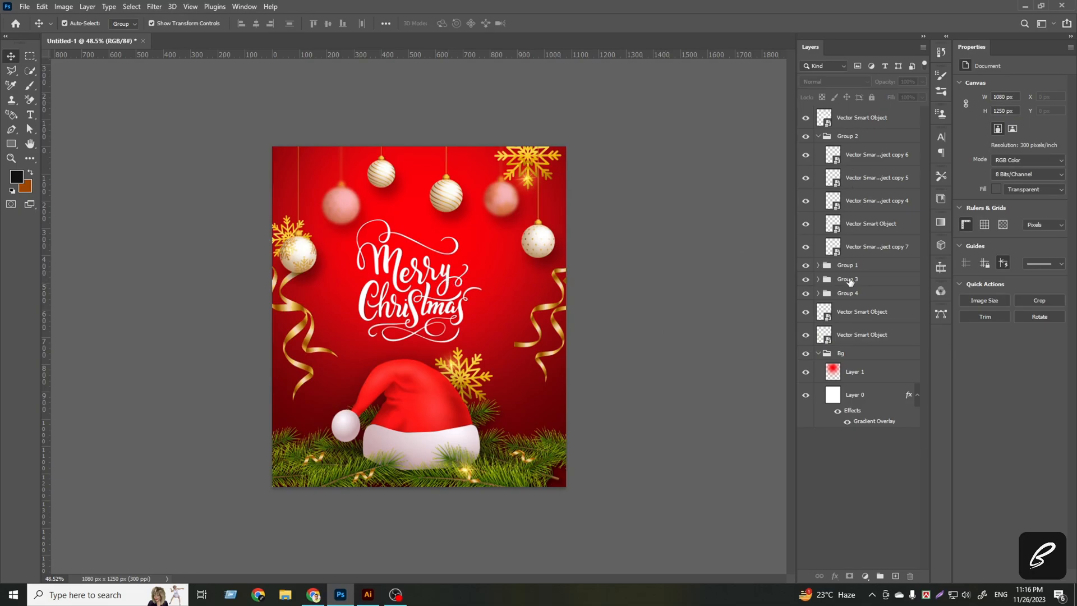
left_click(858, 316)
left_click(453, 278)
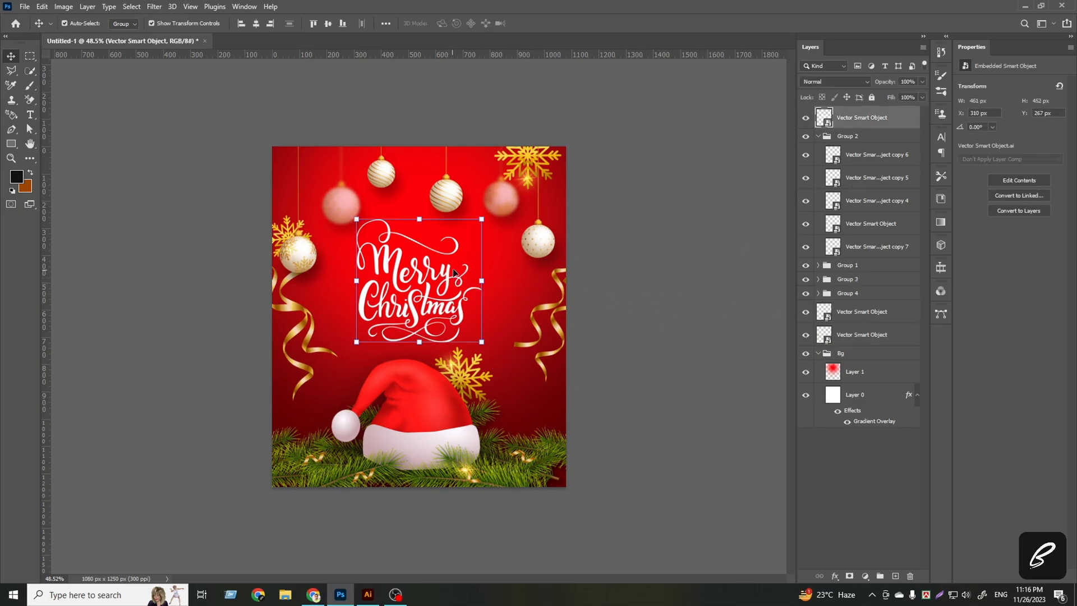
left_click(669, 331)
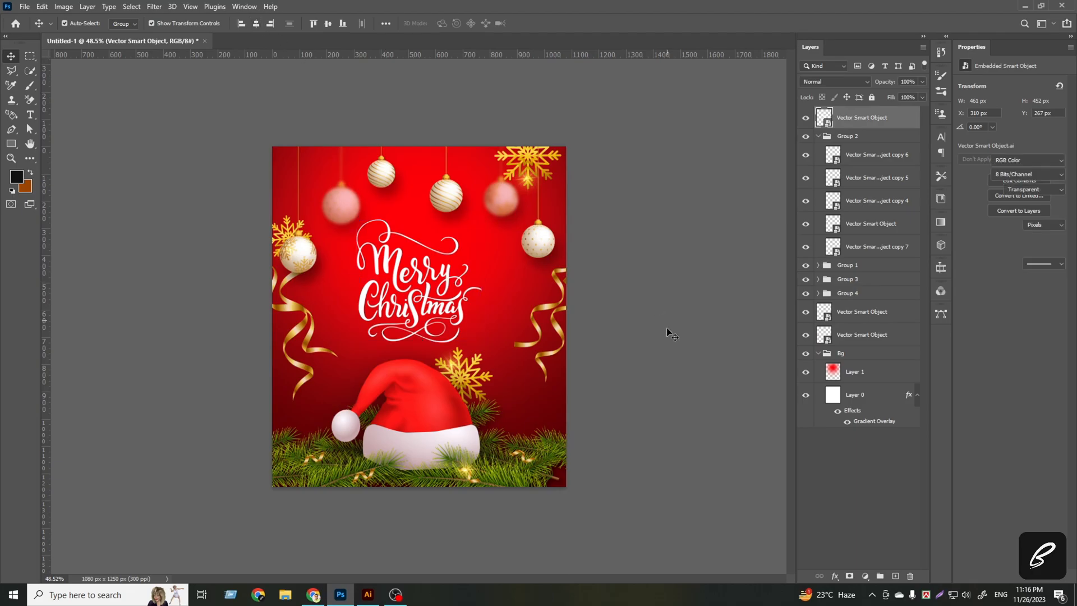
Switch to Illustrator, look over the source artwork for remaining elements and return to the Photoshop post.
left_click(367, 594)
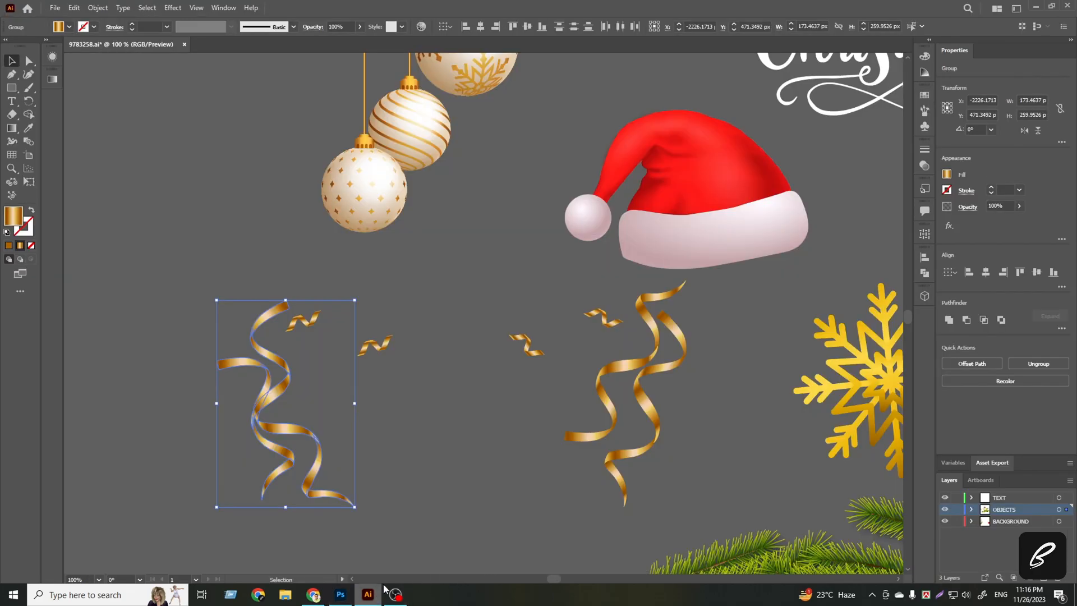
scroll(473, 430, "down", 2)
left_click(449, 363)
scroll(451, 365, "down", 3)
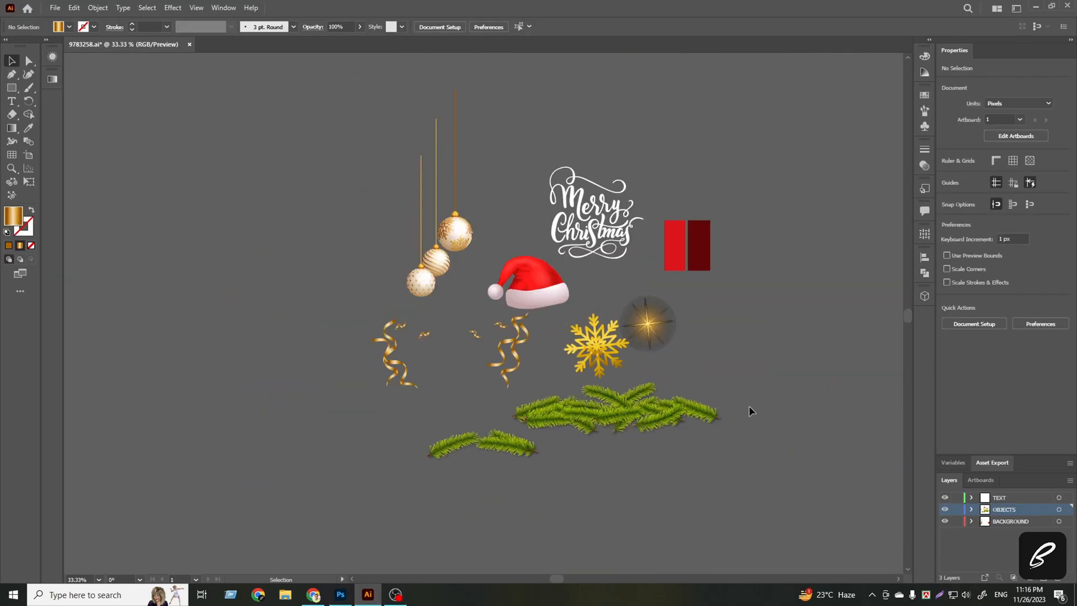
scroll(750, 337, "up", 1)
key("alt+Tab")
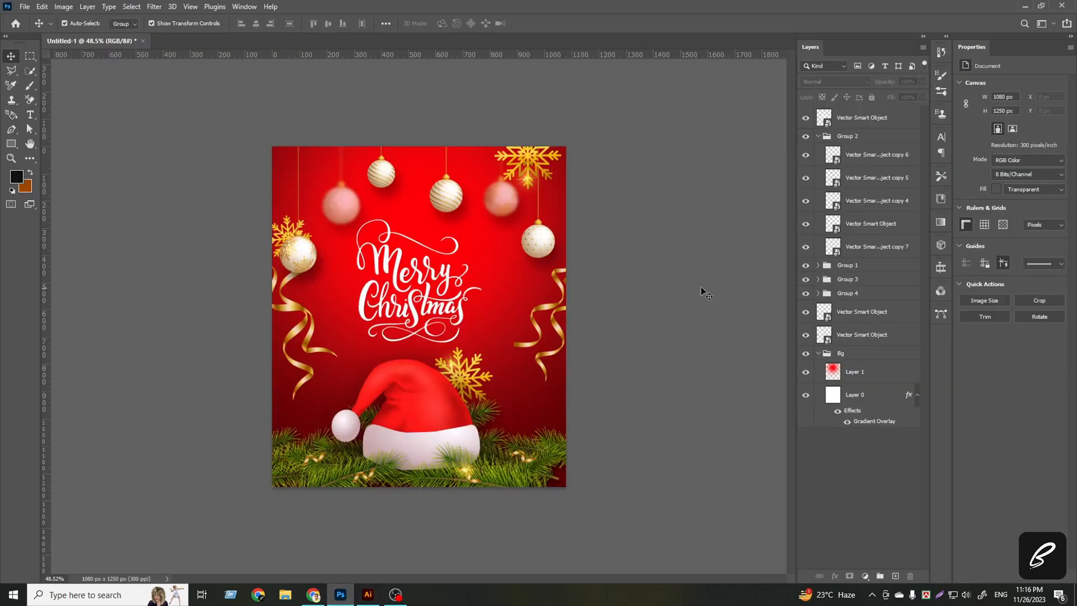
Add a new layer on top of the stack and set the foreground colour to dark red #390002.
left_click(895, 575)
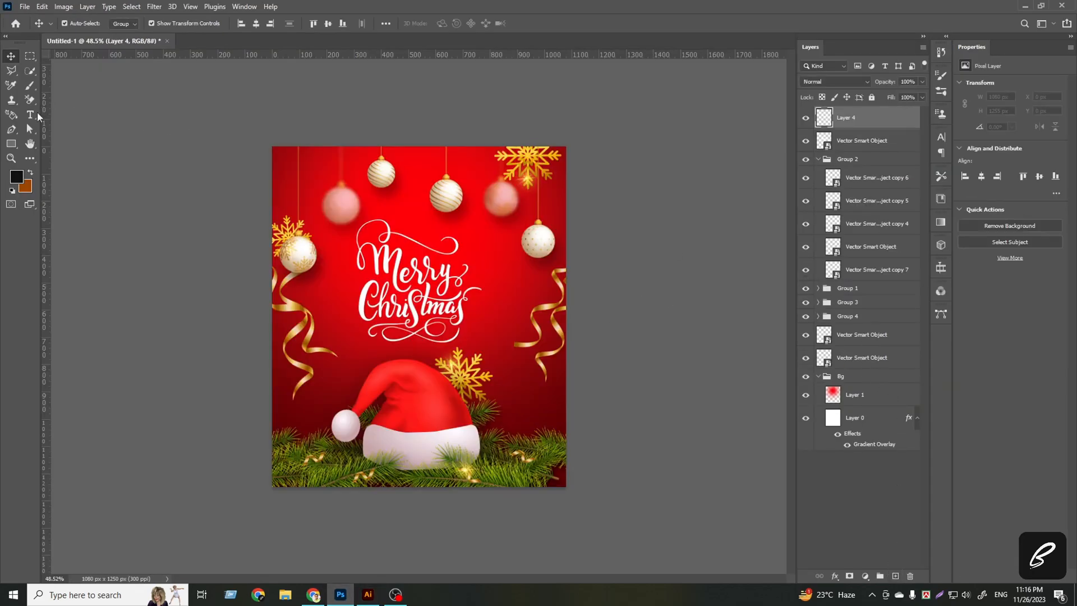
left_click(18, 177)
left_click_drag(857, 310, 882, 322)
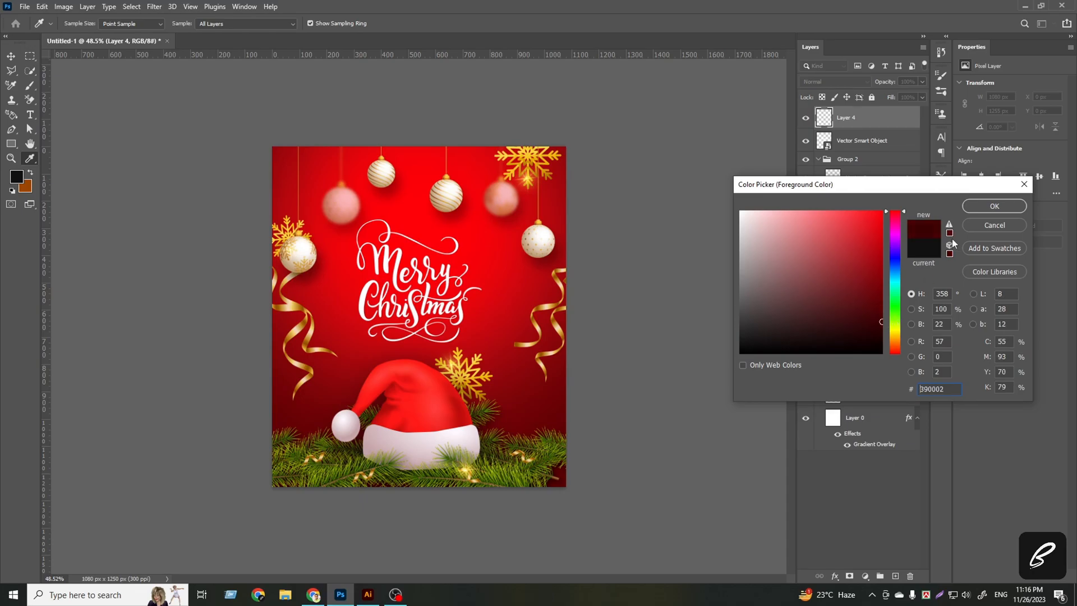
left_click(984, 207)
Darken the canvas edges on the new layer with a 900 px brush and move the layer to the top of the Bg group.
left_click(31, 85)
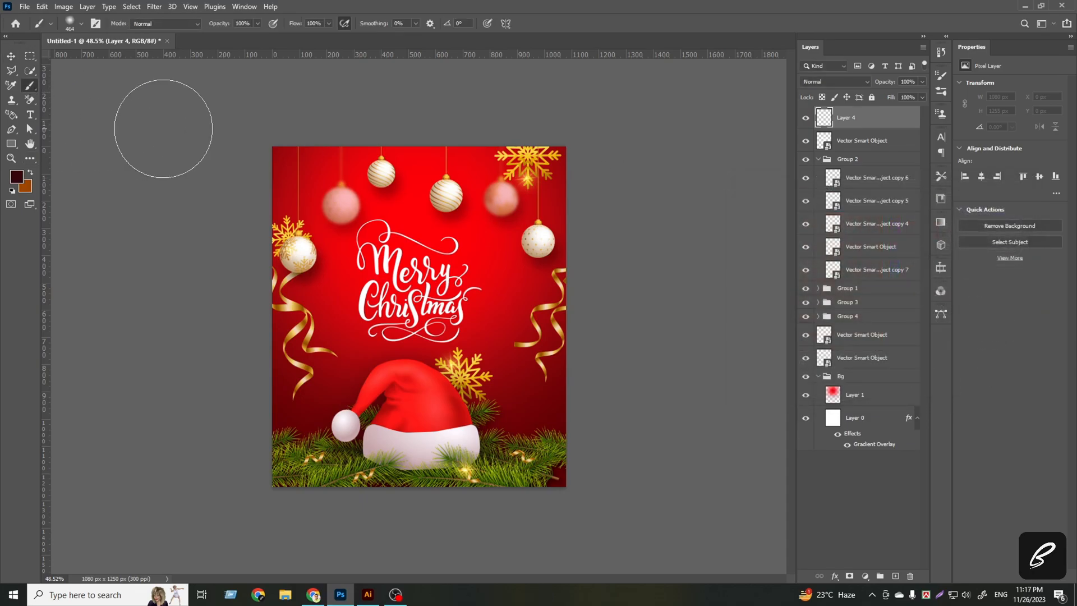
key("bracketright")
key("bracketright")
key("bracketright")
key("bracketright")
key("bracketright")
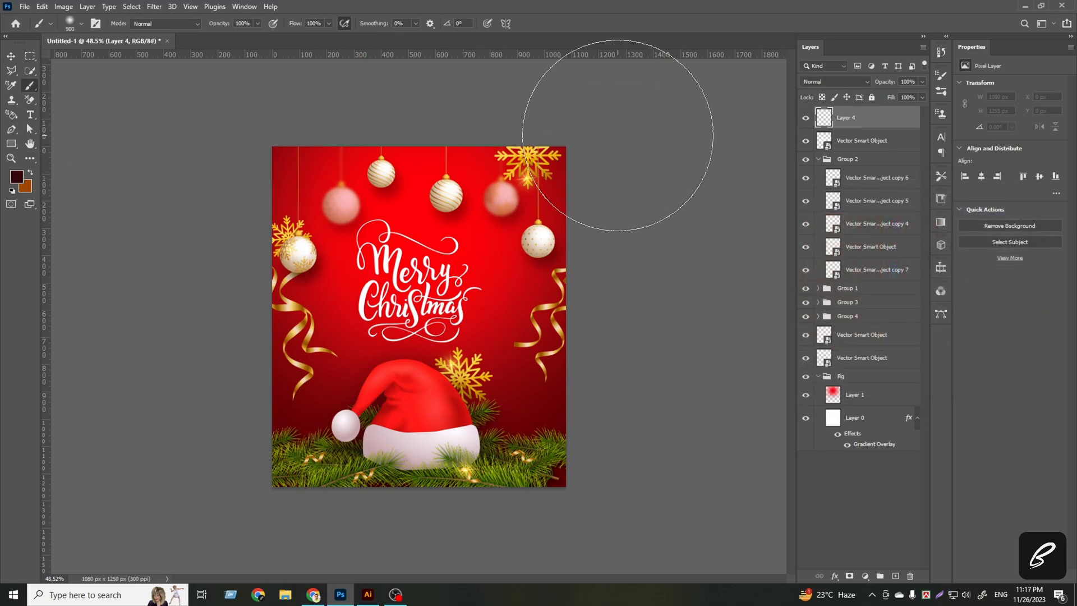
left_click_drag(837, 129, 853, 372)
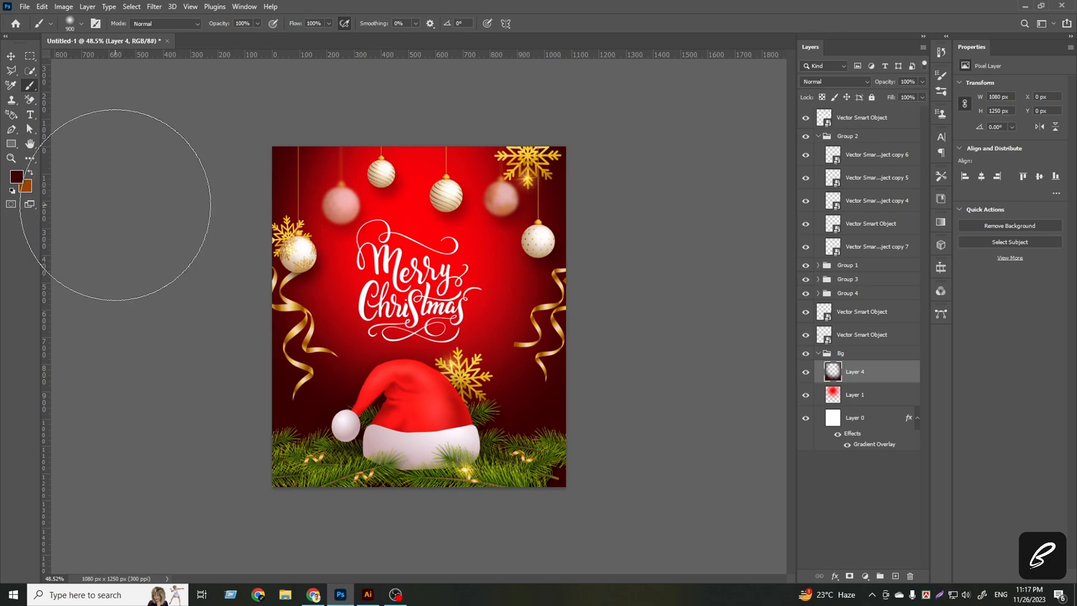
Lower the opacity of the dark edge layer to about 40% and deselect it.
left_click(11, 56)
left_click_drag(923, 96, 897, 98)
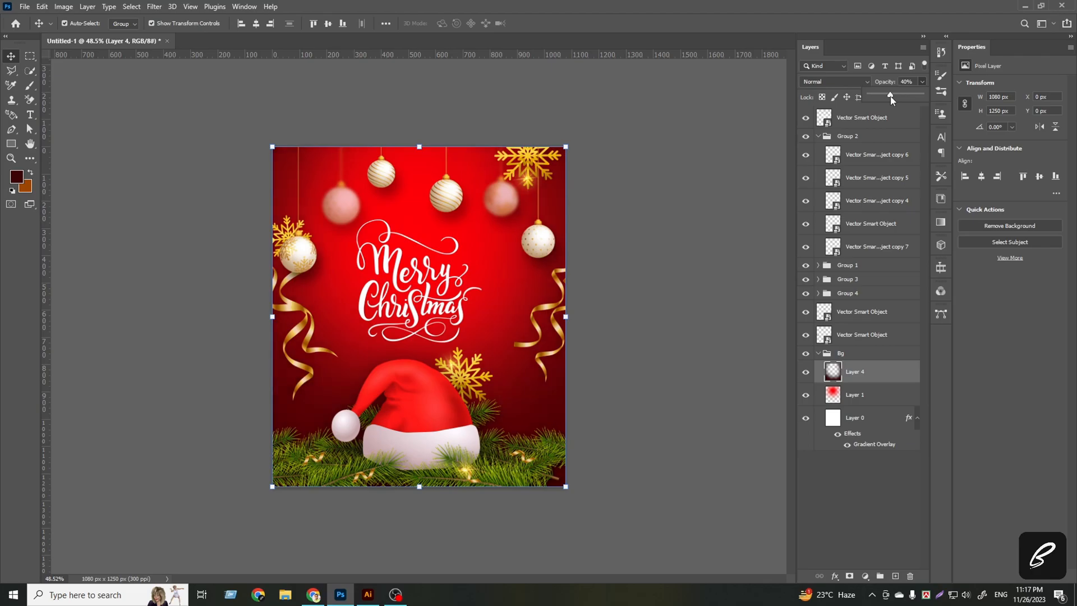
left_click(826, 502)
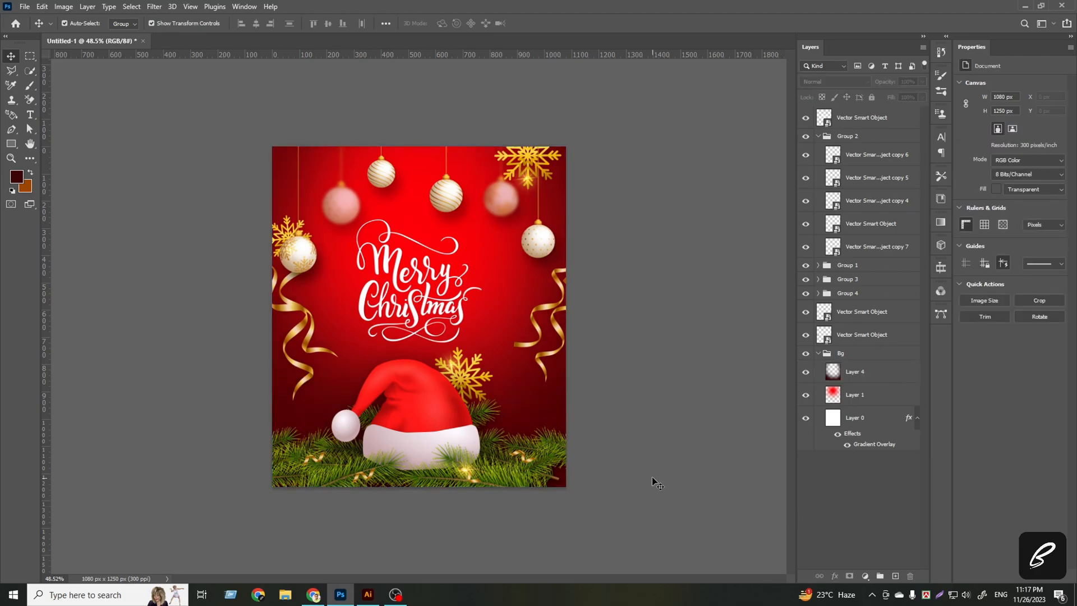
Inspect the layers in Group 1 and Group 3 and hide Groups 1 and 2 to identify what each contains.
scroll(356, 249, "up", 2)
left_click(285, 247)
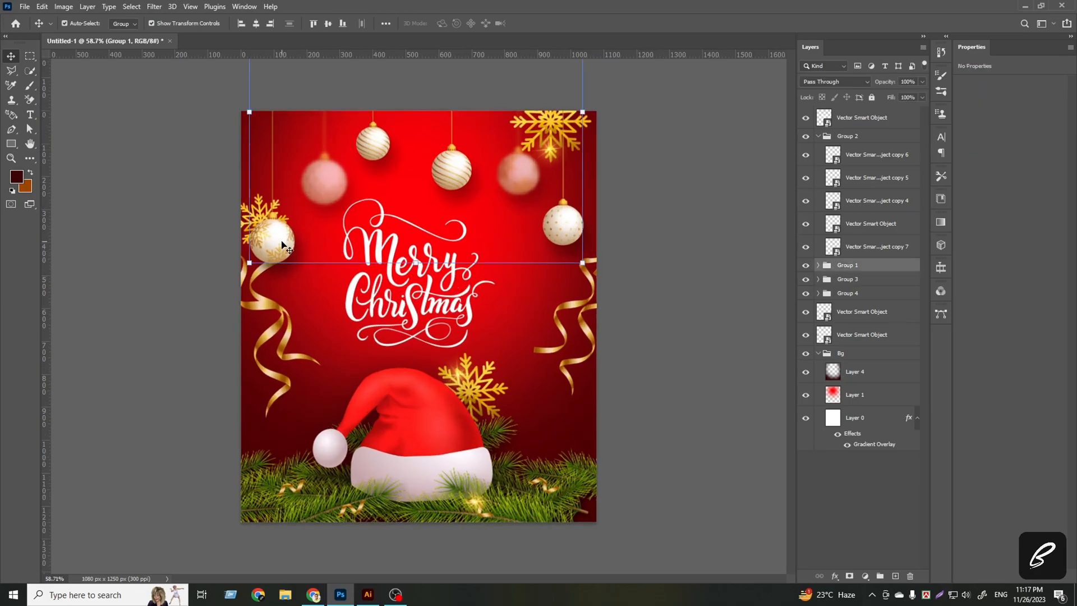
left_click(818, 280)
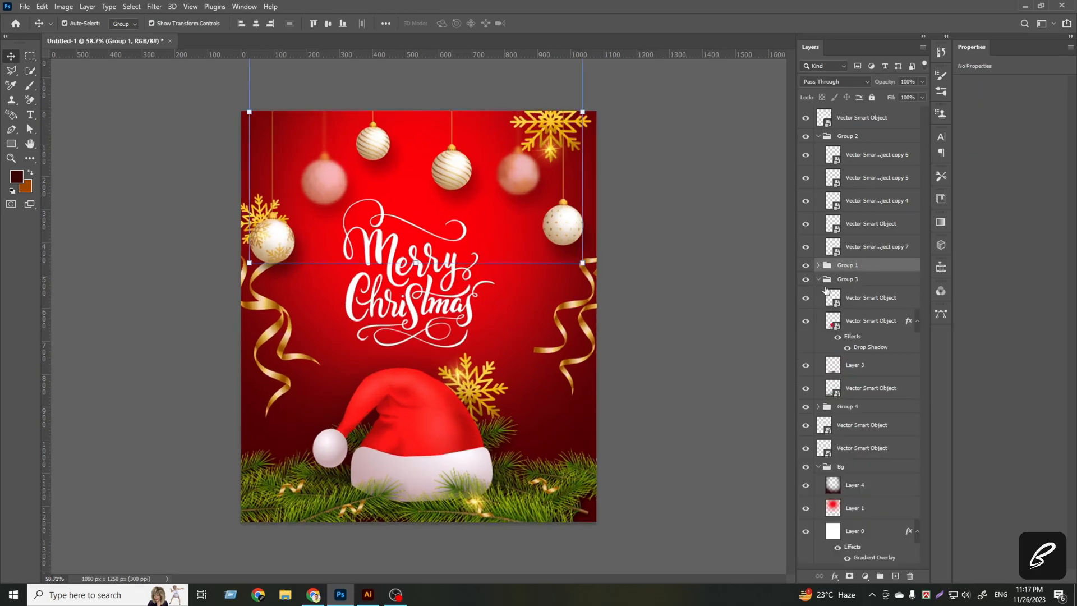
left_click(818, 265)
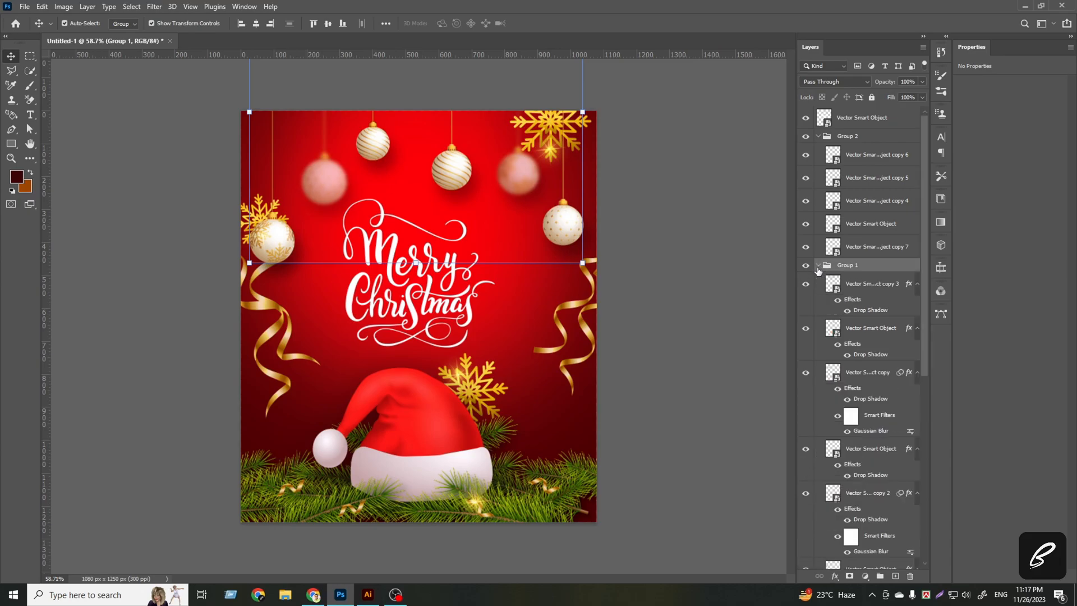
left_click(806, 284)
left_click(806, 285)
left_click(818, 265)
left_click(806, 265)
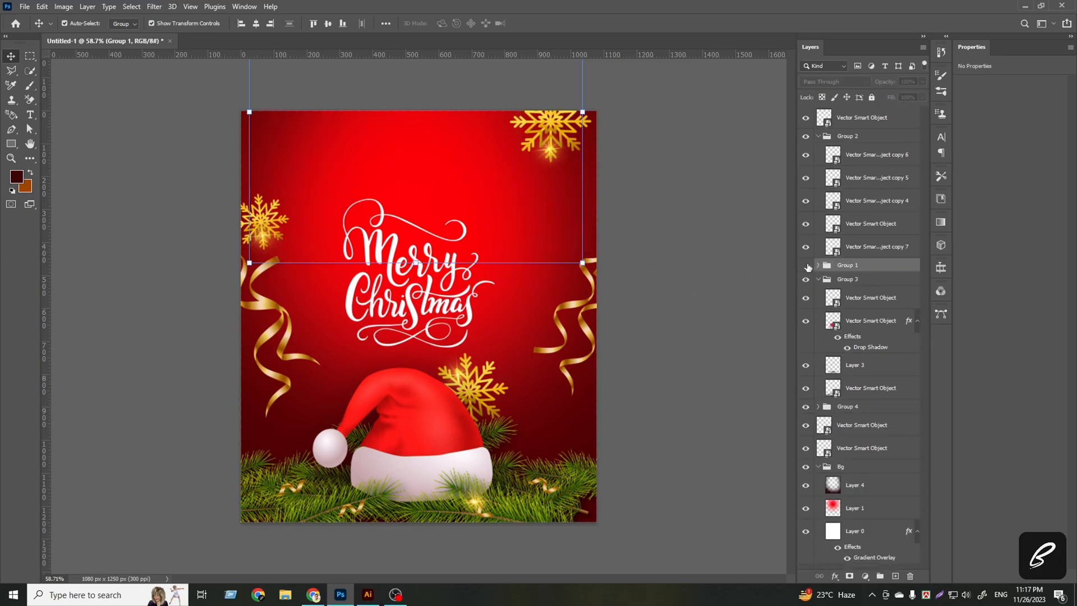
left_click(816, 139)
left_click(806, 137)
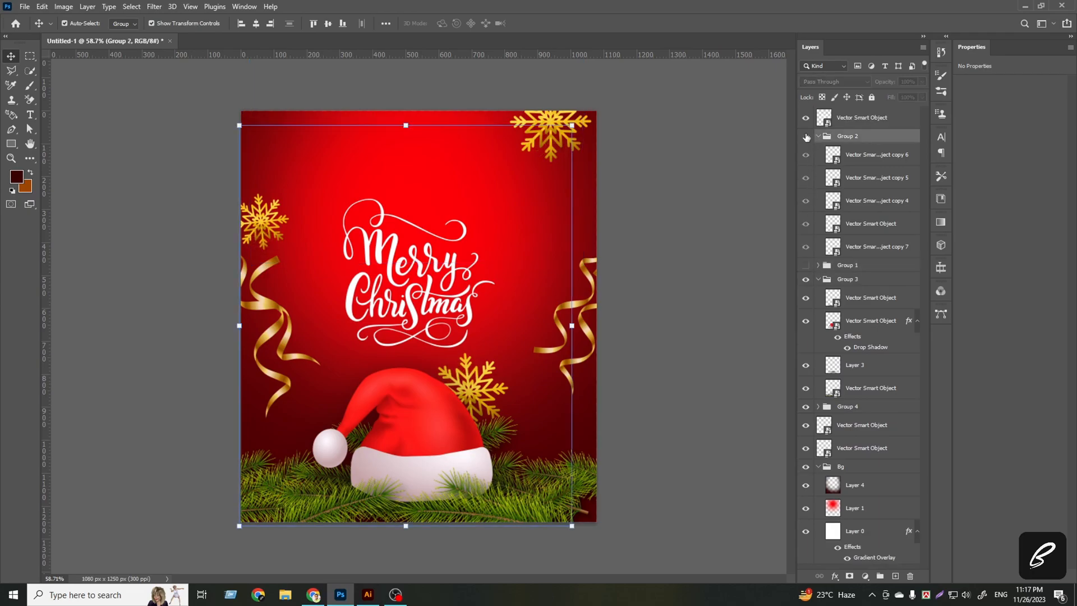
Toggle the remaining groups to locate the snowflakes, expand Group 4 and show Groups 1 and 3 again.
left_click(806, 118)
left_click(806, 117)
left_click(819, 279)
left_click(806, 280)
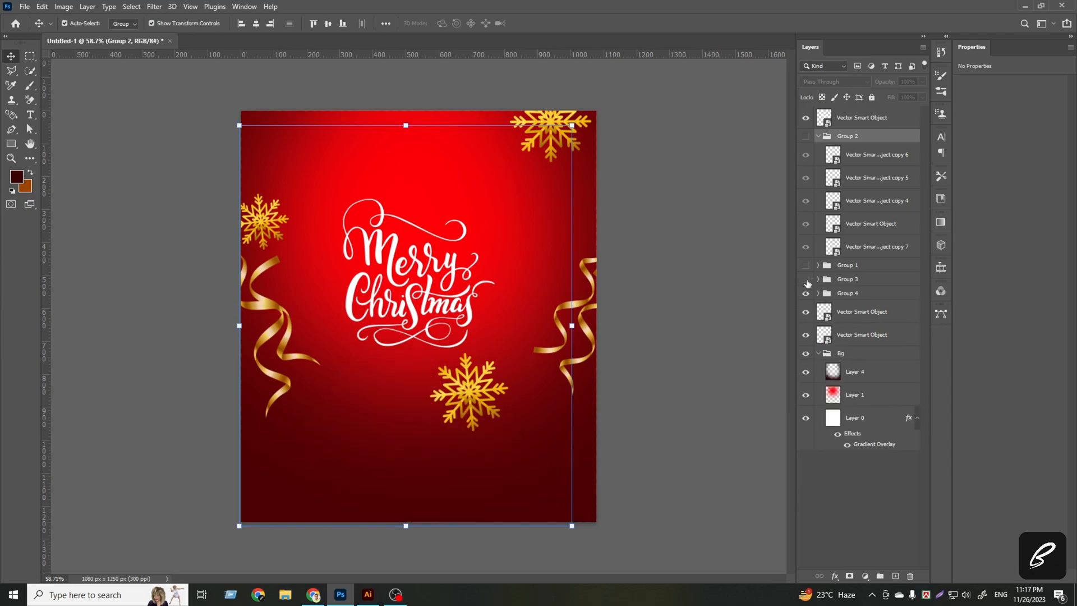
left_click(806, 311)
left_click(806, 311)
left_click(806, 293)
left_click(806, 294)
left_click(819, 293)
left_click(806, 265)
left_click(806, 280)
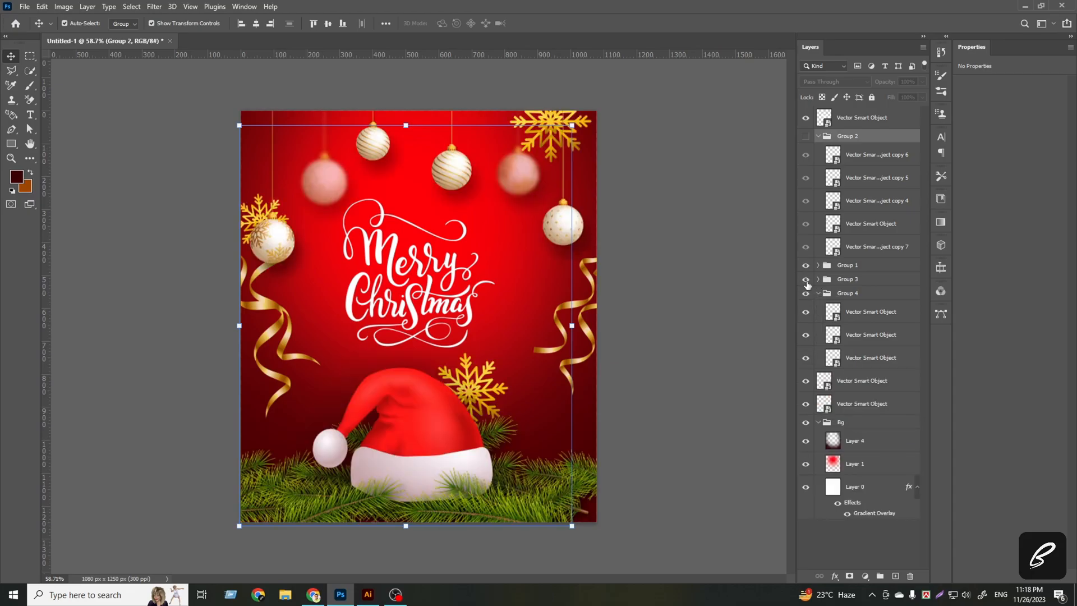
Move the left snowflake in Group 4 straight up above the gold-patterned ornament ball.
left_click(847, 313)
left_click(853, 336)
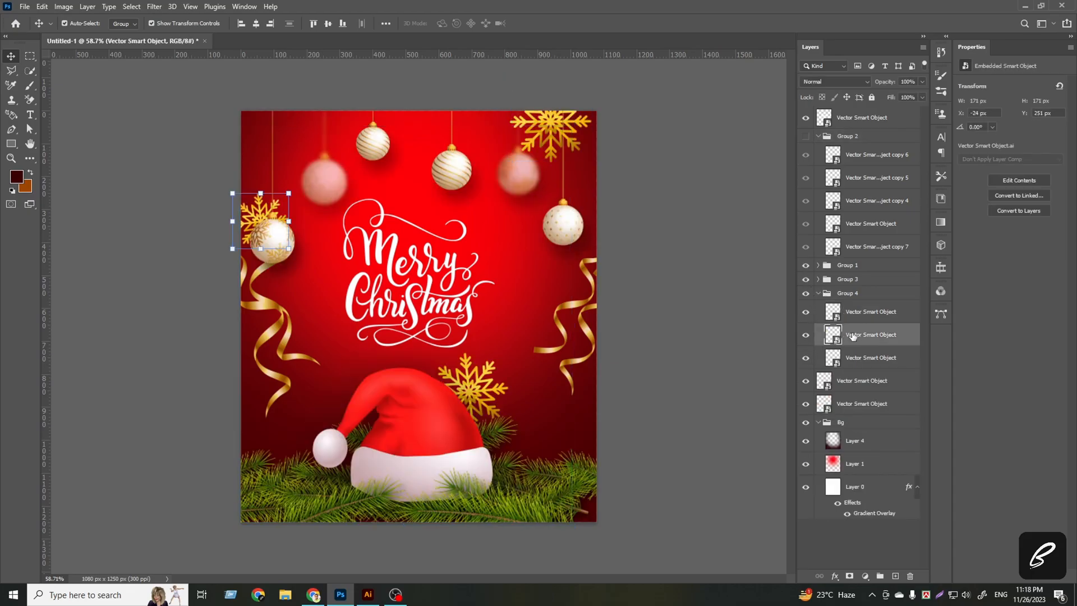
key("shift+Up")
key("shift+Up")
key("shift+Up")
key("shift+Up")
key("shift+Up")
key("shift+Up")
key("shift+Up")
key("shift+Up")
key("shift+Up")
key("shift+Up")
key("shift+Up")
key("shift+Up")
key("shift+Up")
key("shift+Up")
key("shift+Up")
key("shift+Up")
key("shift+Up")
key("shift+Up")
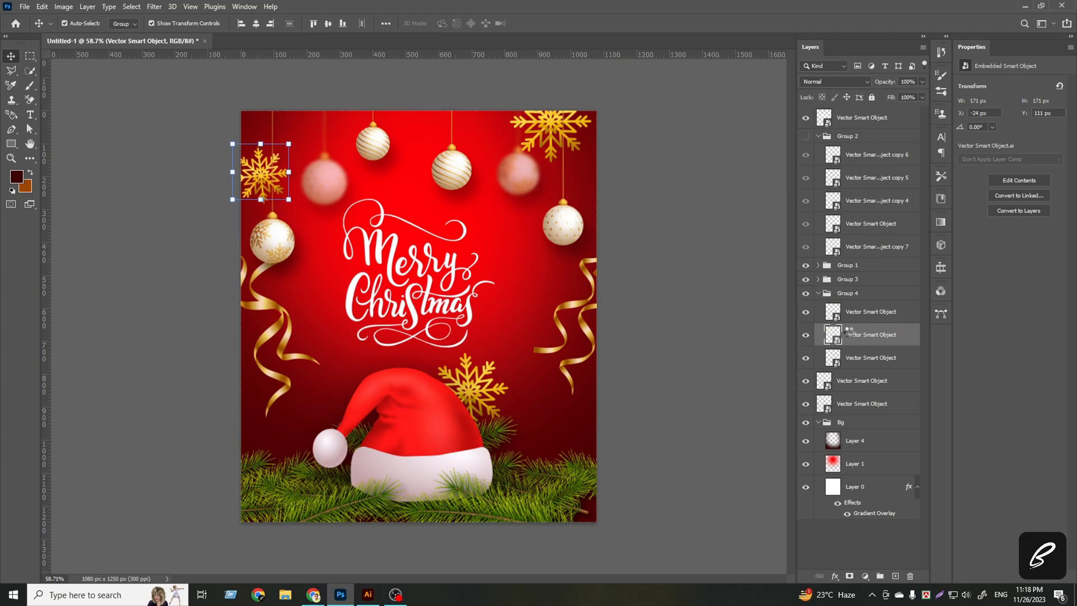
key("shift+Up")
key("shift+Up")
key("shift+Down")
key("shift+Down")
key("shift+Down")
key("shift+Down")
key("shift+Down")
key("shift+Down")
Enlarge the left snowflake to about 194 px and place it at X -23 px, Y 129 px, just above the ball.
left_click_drag(292, 174, 303, 177)
key("shift+Down")
key("shift+Down")
key("shift+Down")
key("shift+Down")
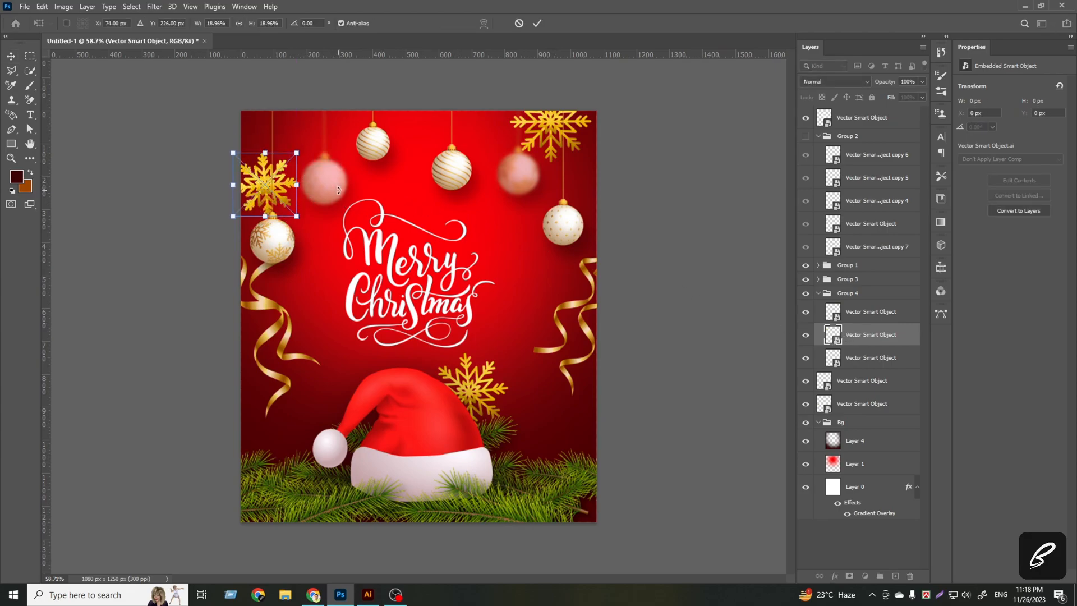
left_click(537, 24)
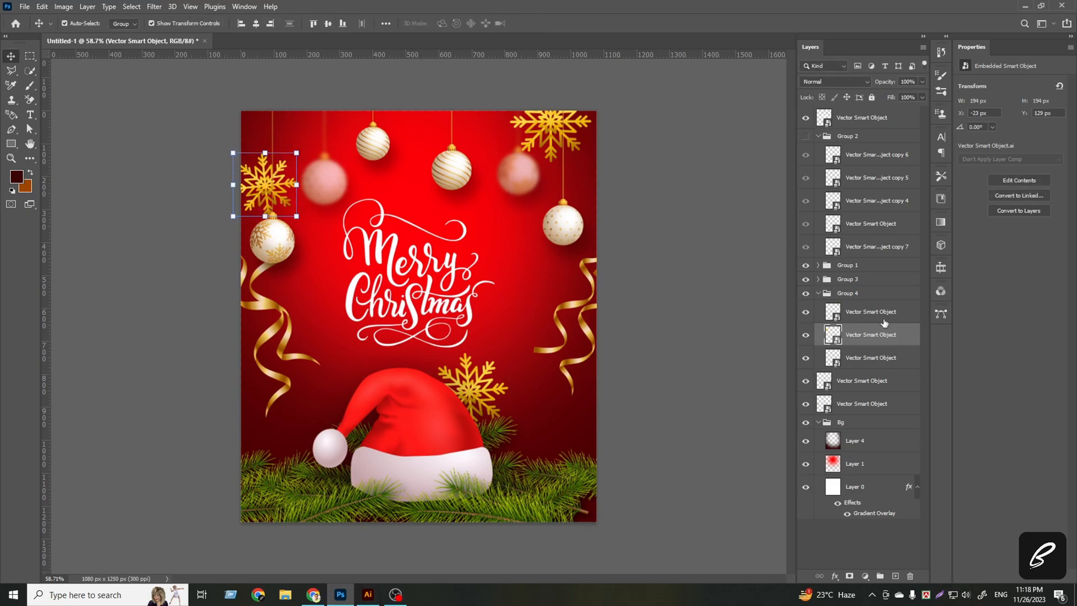
Collapse Group 4 and make the flares in Group 2 visible again.
left_click(817, 296)
left_click(819, 293)
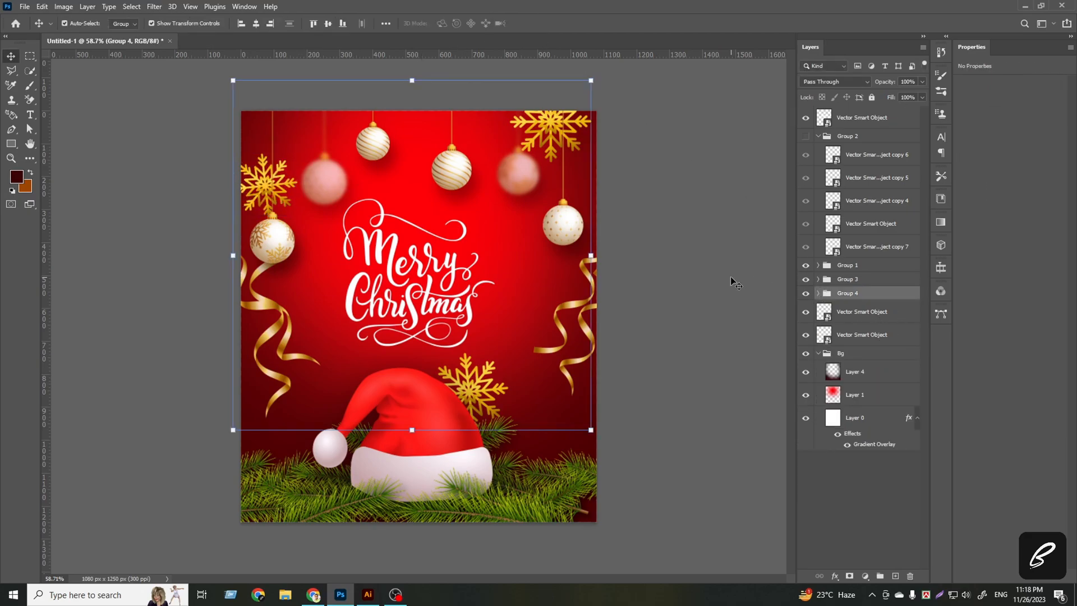
left_click(806, 137)
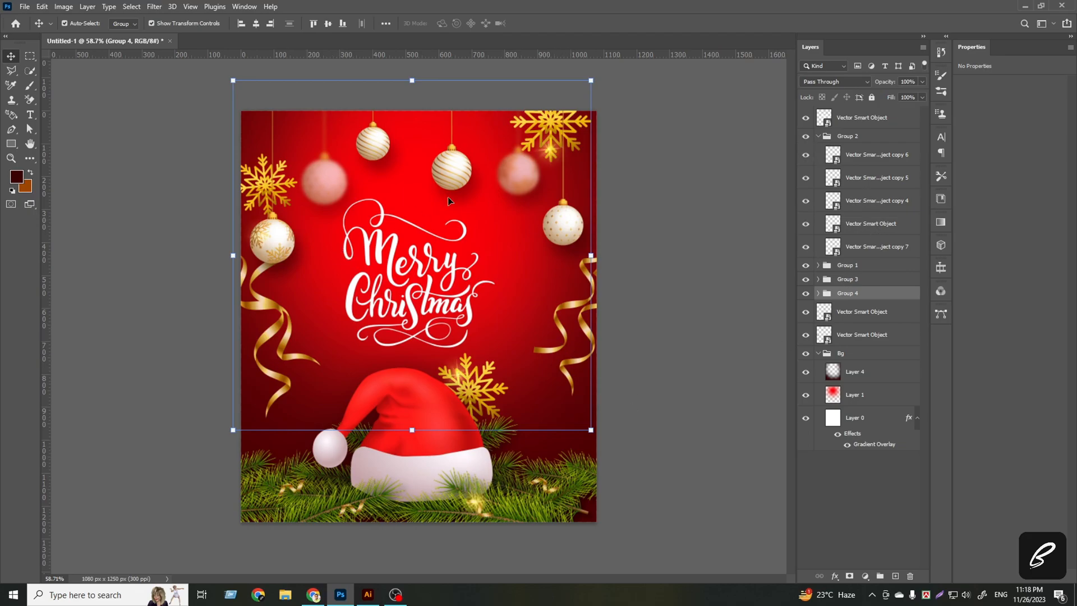
Move the left flare in Group 2 to X 45 px, Y 188 px on the relocated snowflake and deselect it.
left_click(265, 236)
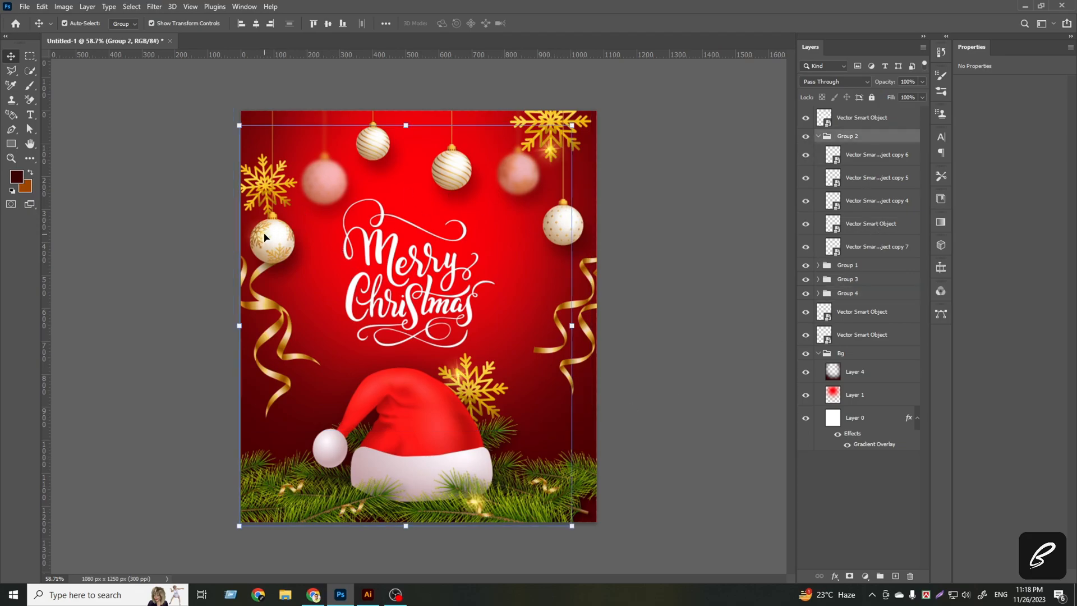
left_click(866, 157)
left_click(862, 178)
left_click(858, 201)
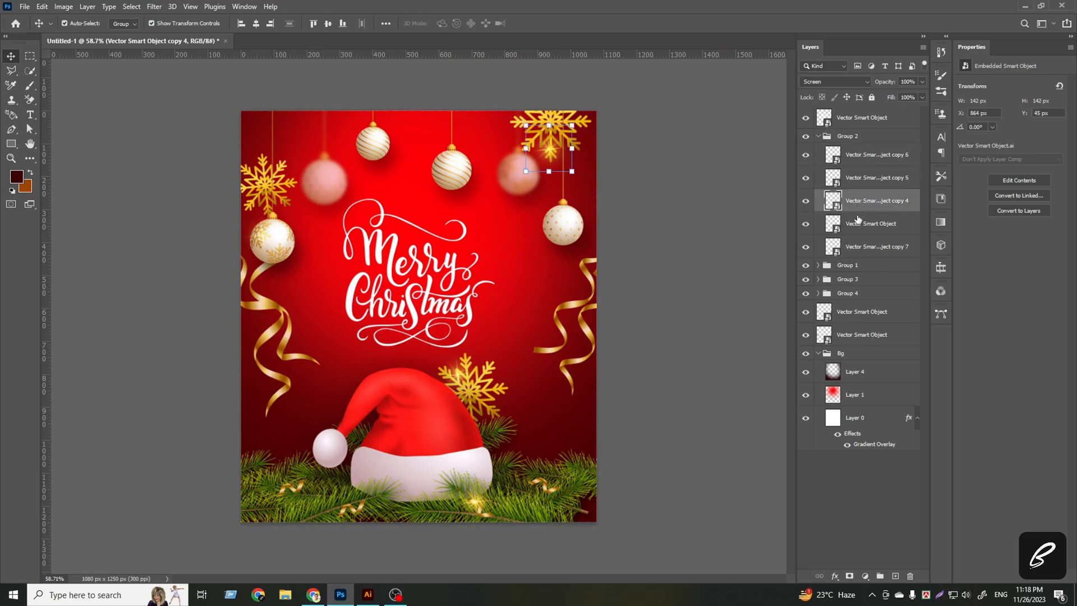
left_click(857, 227)
key("shift+Up")
key("shift+Up")
key("shift+Up")
key("shift+Up")
key("shift+Up")
key("shift+Up")
key("shift+Up")
key("shift+Up")
key("shift+Up")
key("shift+Up")
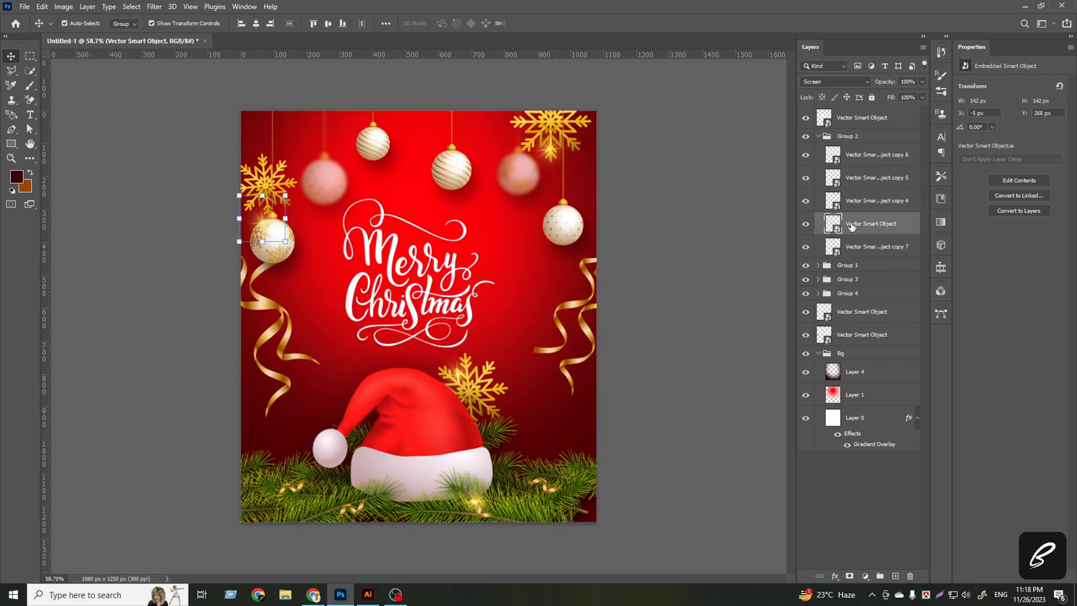
key("shift+Up")
key("shift+Up")
key("shift+Right")
key("shift+Right")
key("shift+Right")
key("shift+Right")
key("shift+Right")
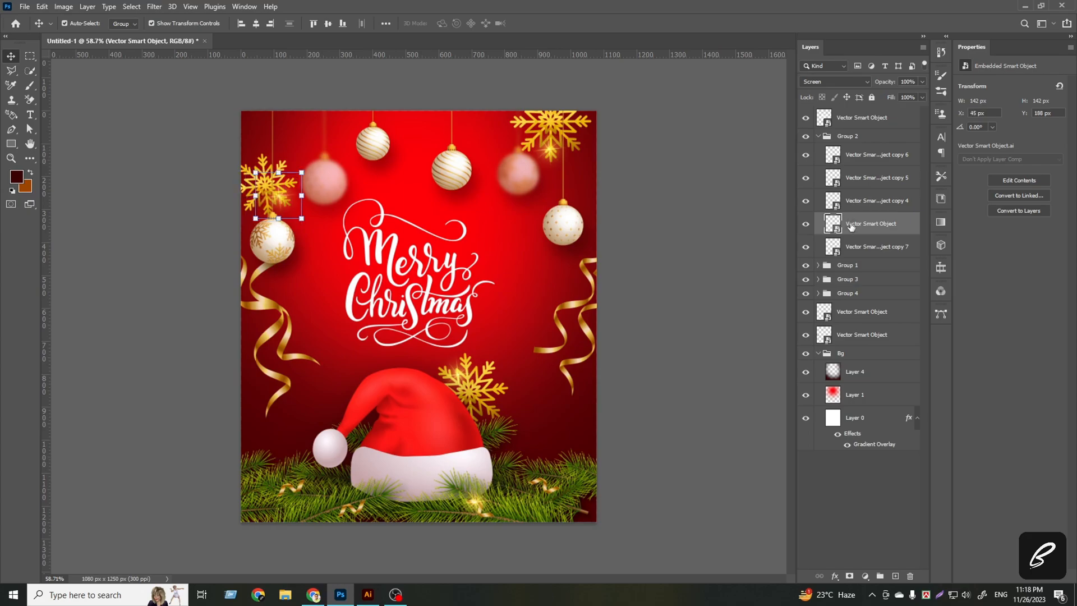
left_click(834, 506)
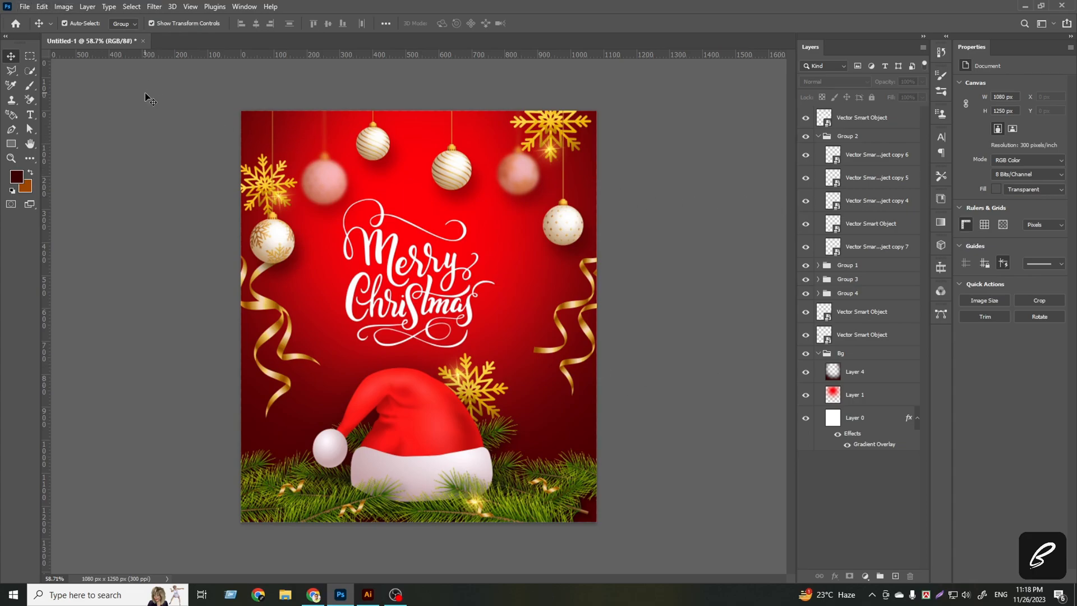
Save the document to the Desktop as a Photoshop file named "baneer design".
left_click(24, 6)
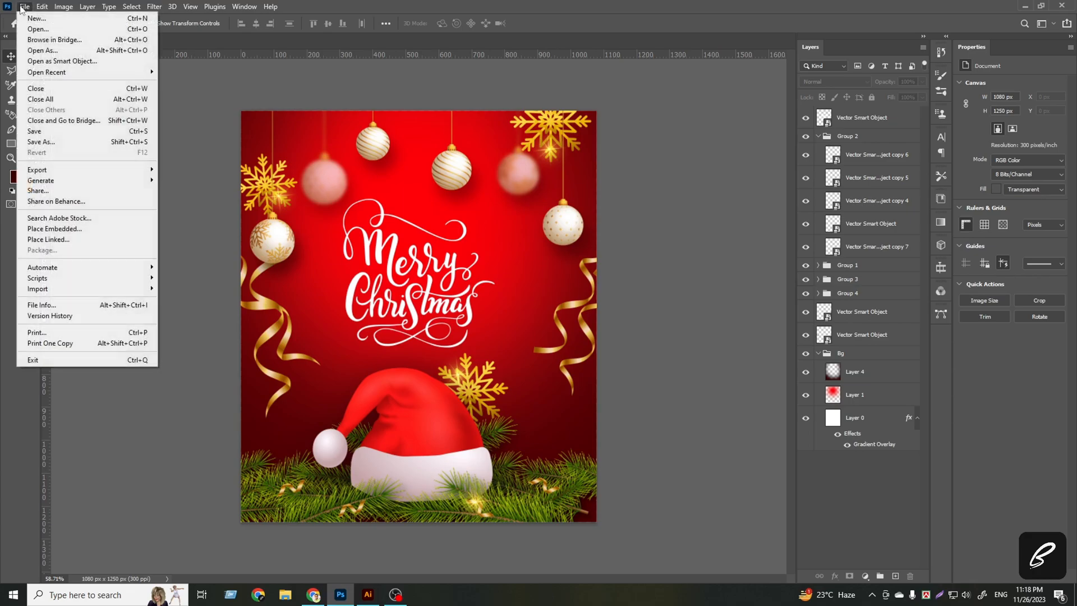
left_click(67, 133)
left_click(608, 396)
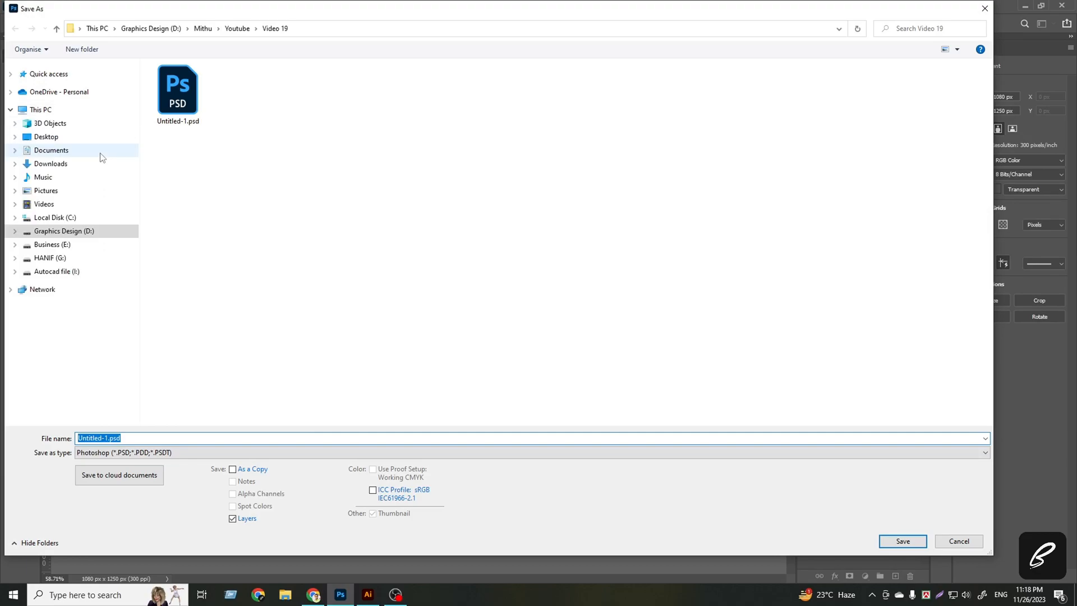
left_click(61, 138)
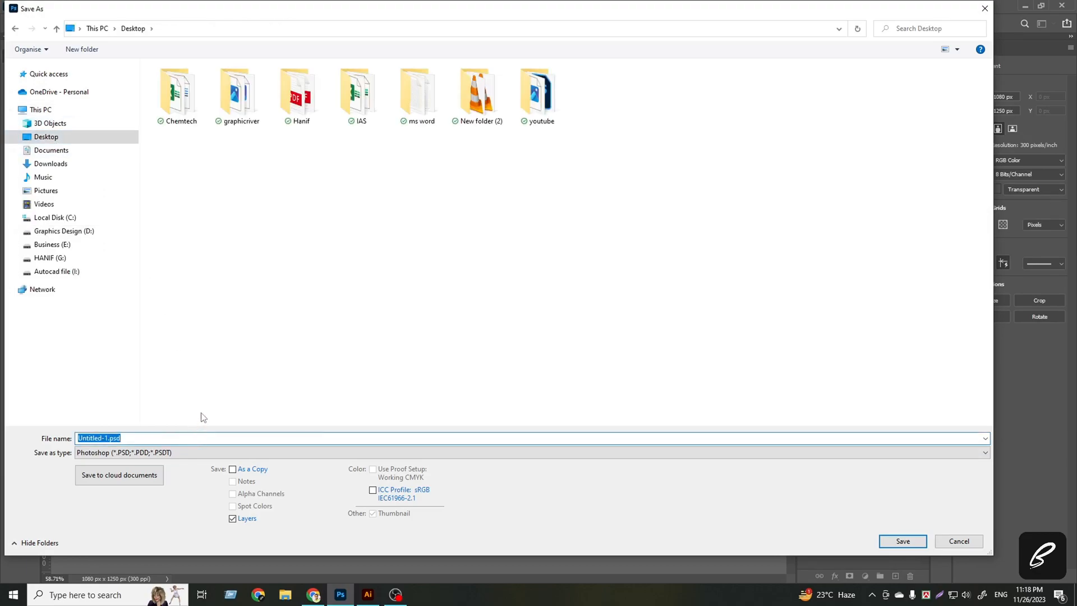
type("baneer design")
key("Return")
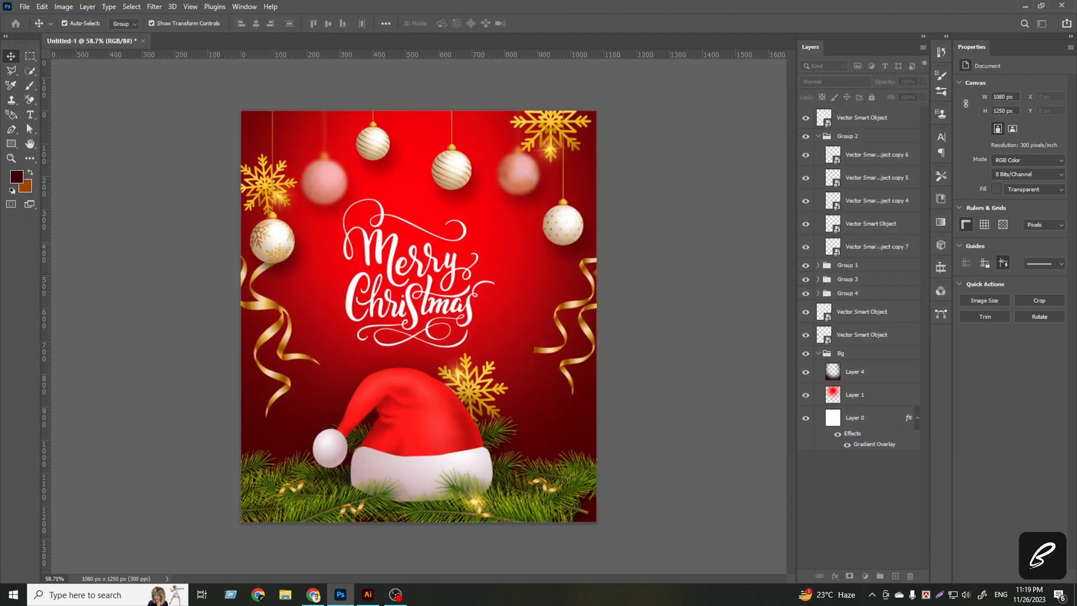
left_click(663, 168)
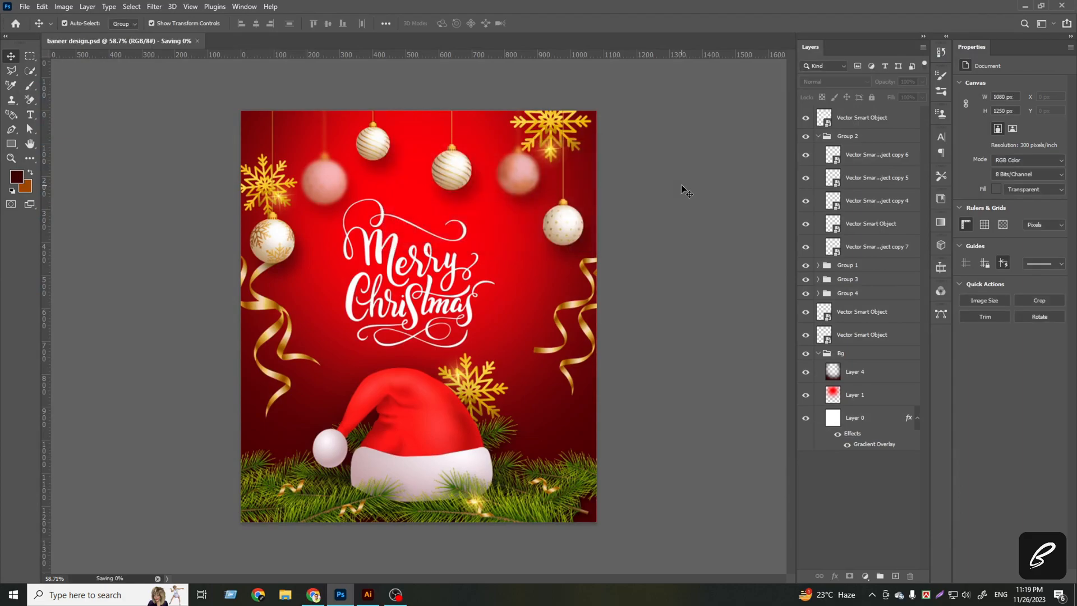
Export the post with Save for Web as a maximum quality JPEG named baneer-design.jpg on the Desktop.
left_click(24, 7)
mouse_move(143, 169)
left_click(252, 213)
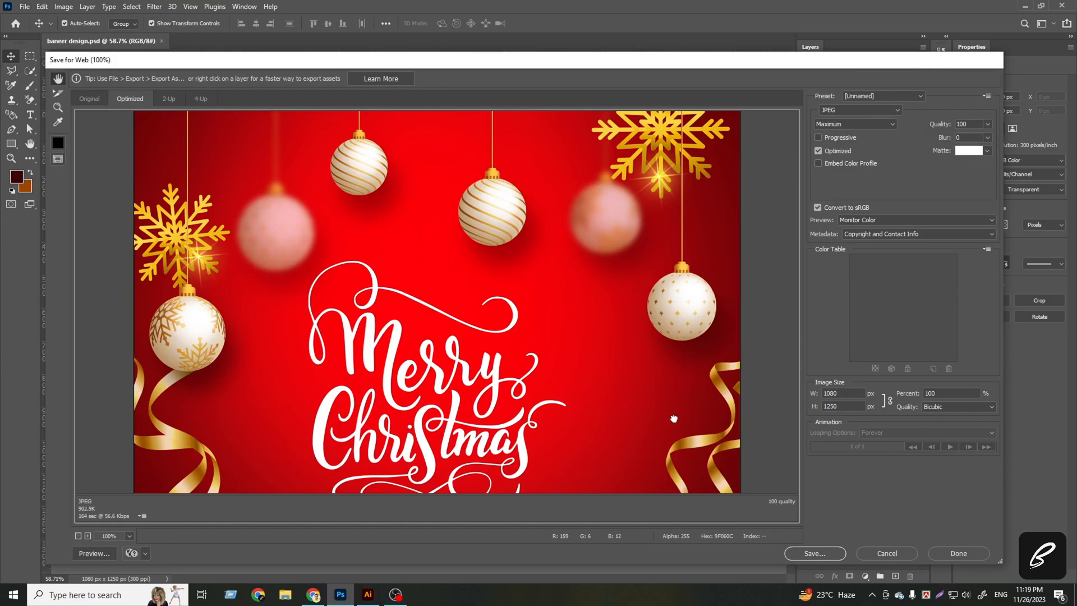
left_click_drag(674, 416, 738, 525)
left_click(813, 545)
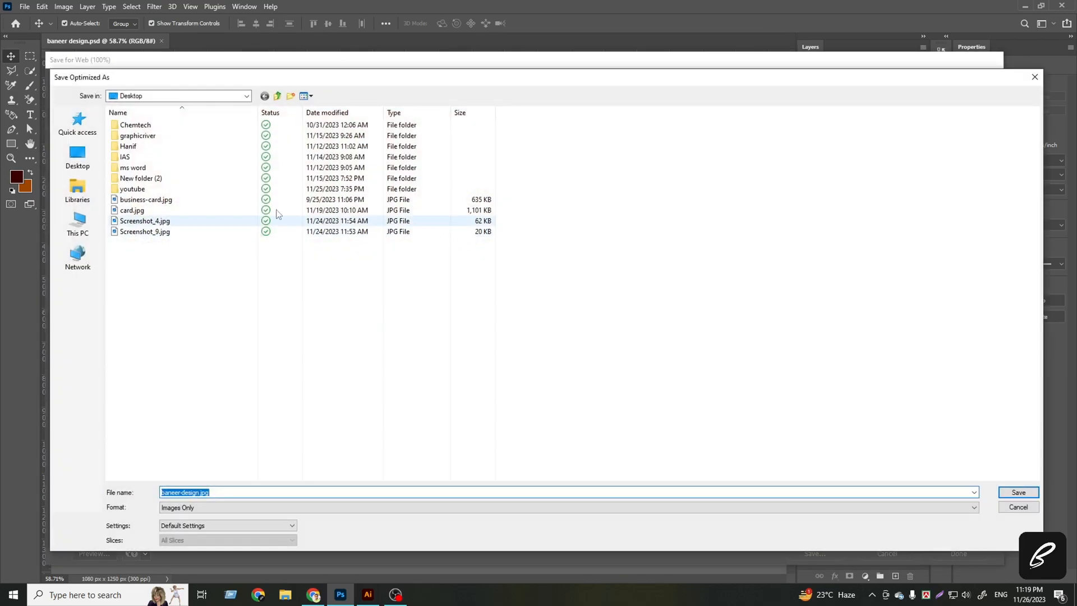
left_click(76, 167)
left_click(1018, 492)
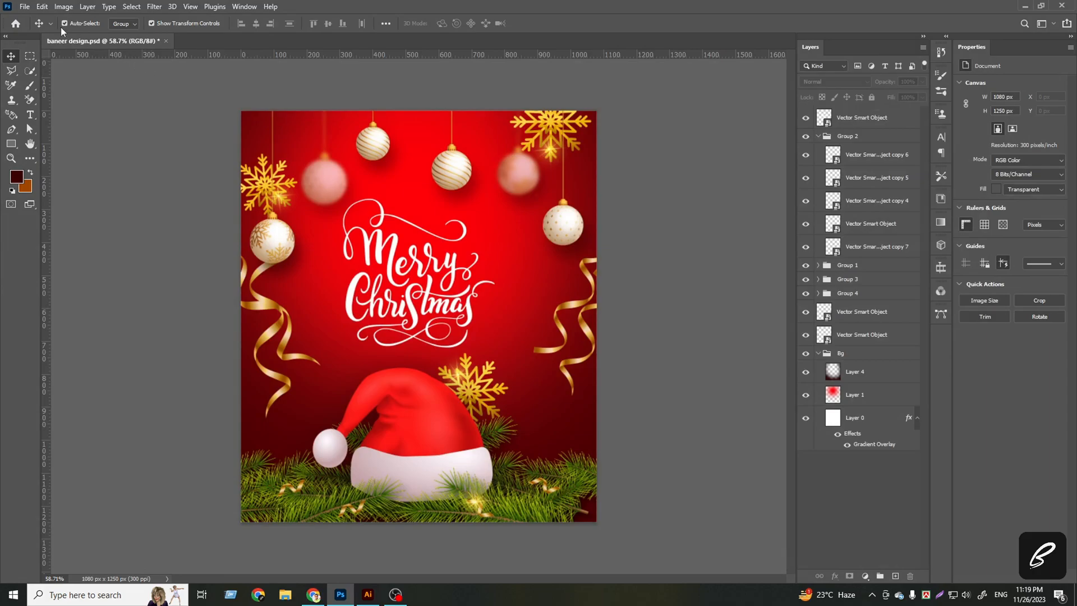
Save the changes to baneer design.psd and close the document.
left_click(25, 6)
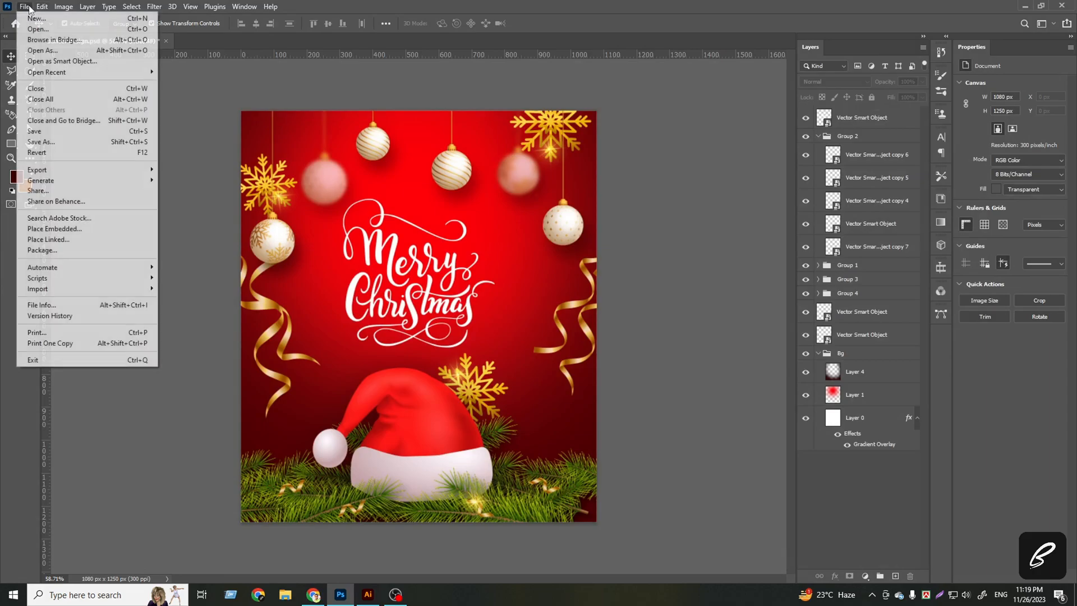
left_click(55, 130)
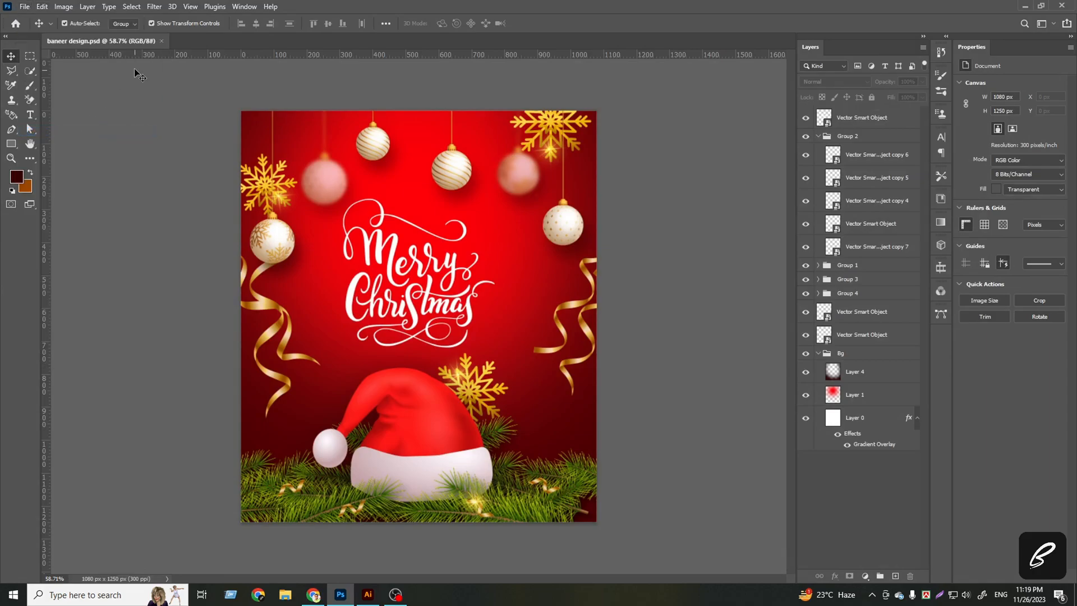
left_click(162, 41)
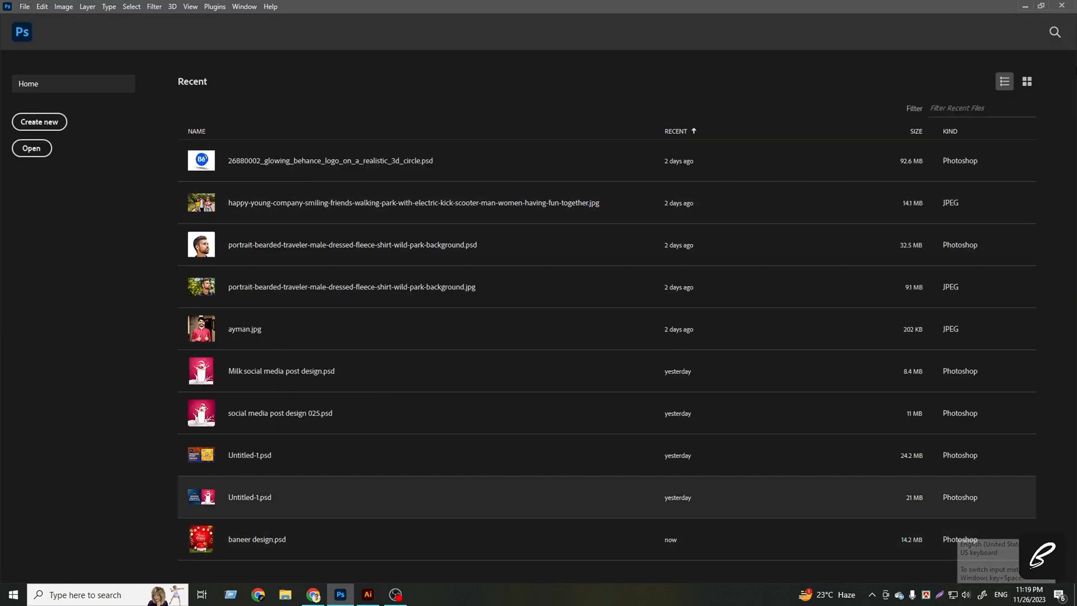
Minimise the open program windows and refresh the Windows desktop.
left_click(1024, 6)
left_click(1034, 5)
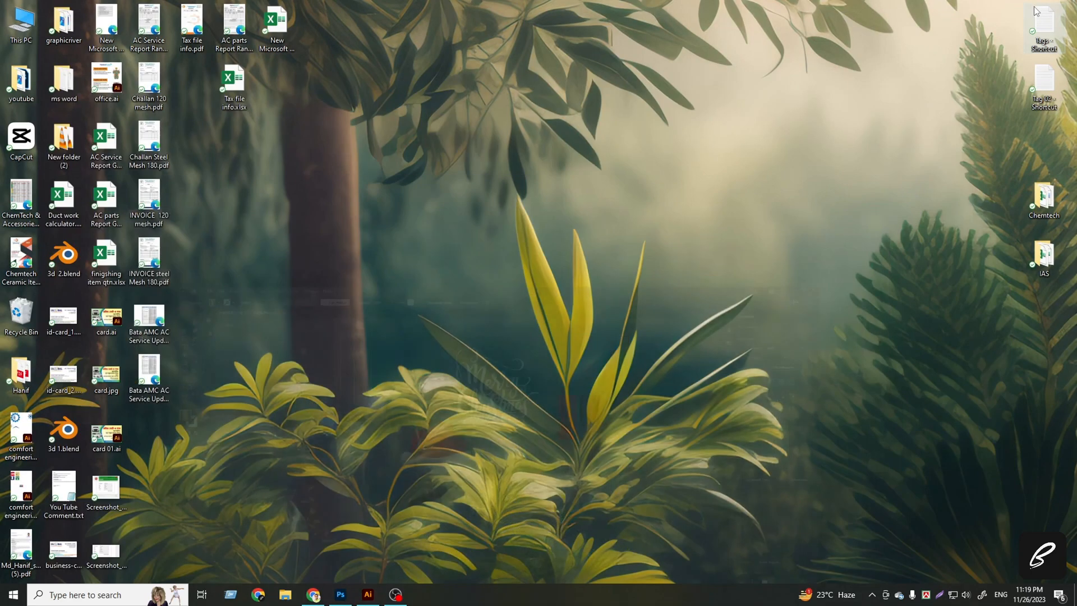
right_click(504, 246)
left_click(533, 279)
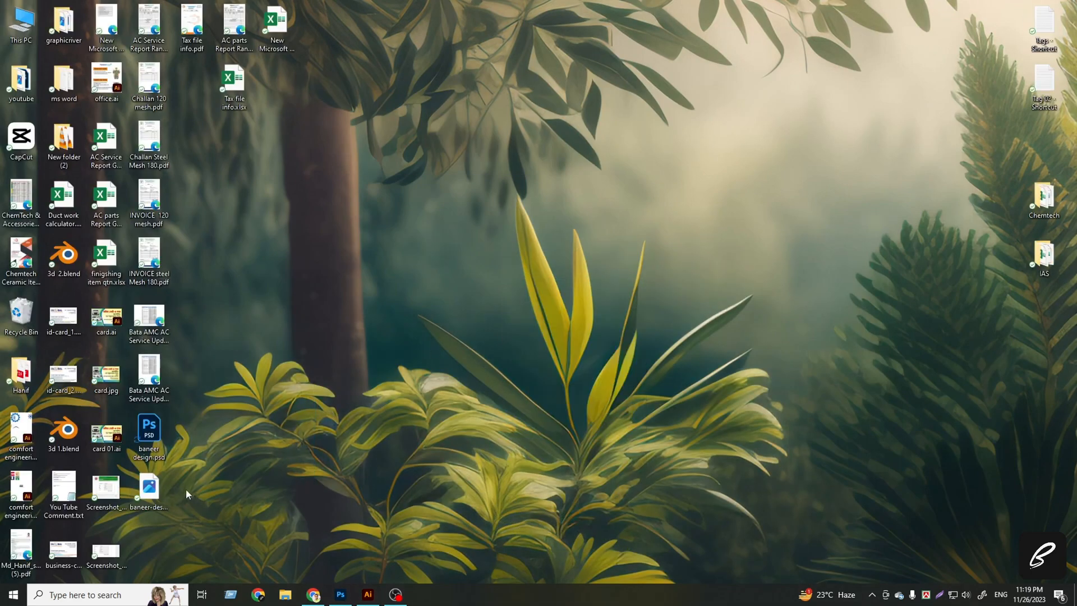
Open the exported baneer-design JPEG from the desktop and examine the lettering, hat and ornaments up close.
double_click(159, 486)
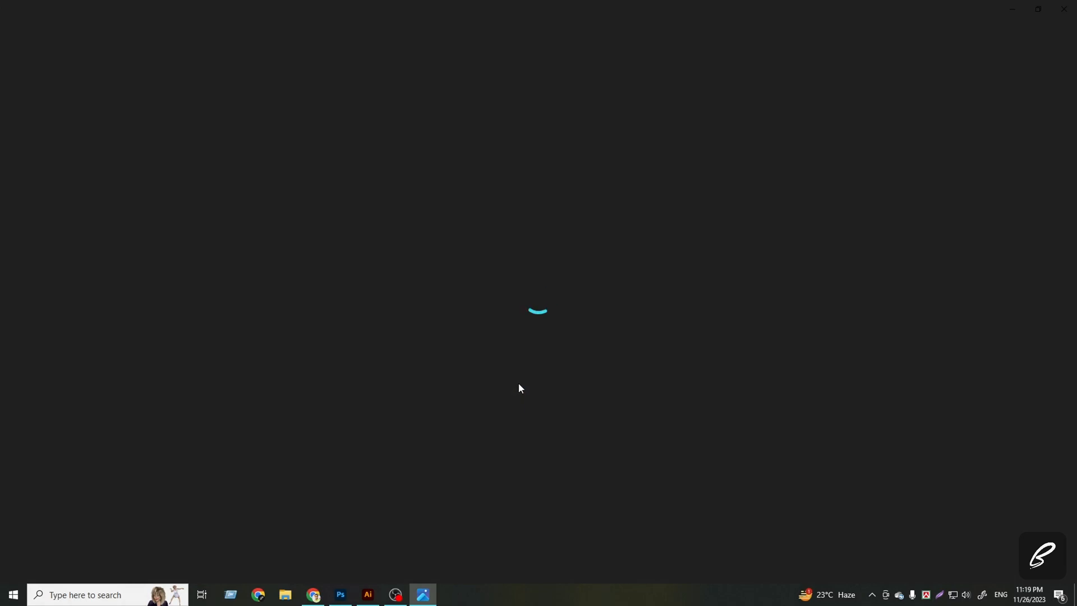
scroll(520, 376, "up", 5)
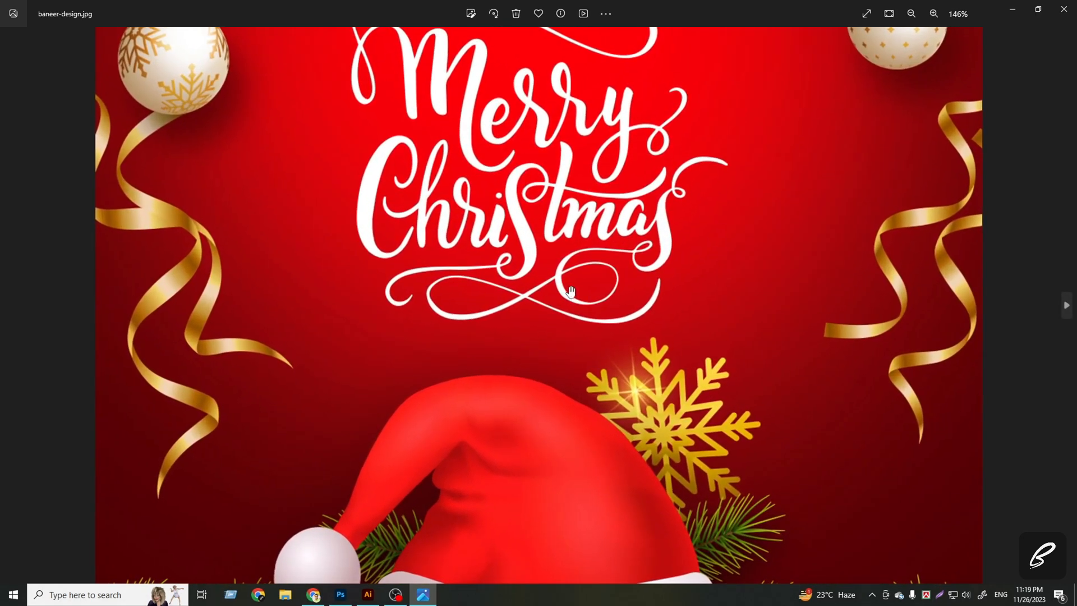
left_click_drag(636, 176, 642, 496)
scroll(642, 480, "down", 4)
left_click_drag(634, 446, 623, 294)
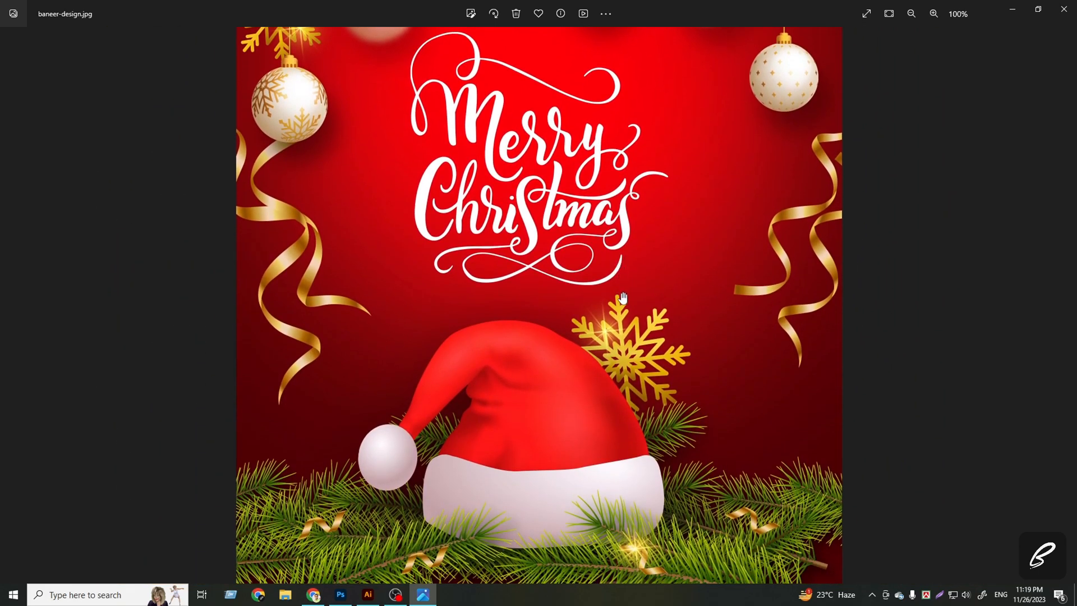
scroll(625, 302, "up", 2)
scroll(624, 302, "down", 3)
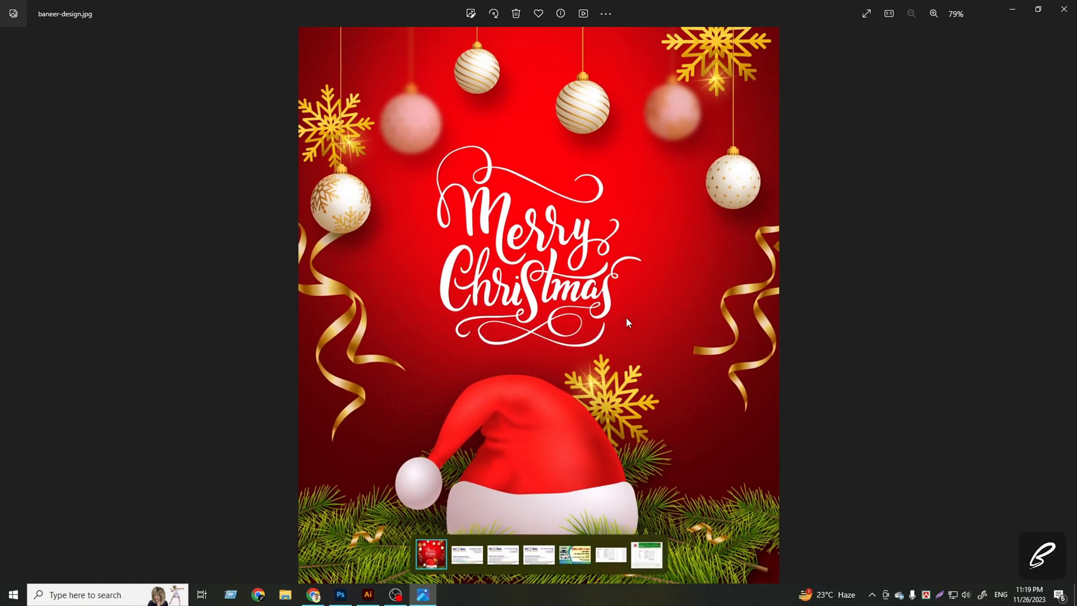
Close the image viewer and refresh the desktop.
left_click(1064, 9)
right_click(598, 233)
left_click(617, 266)
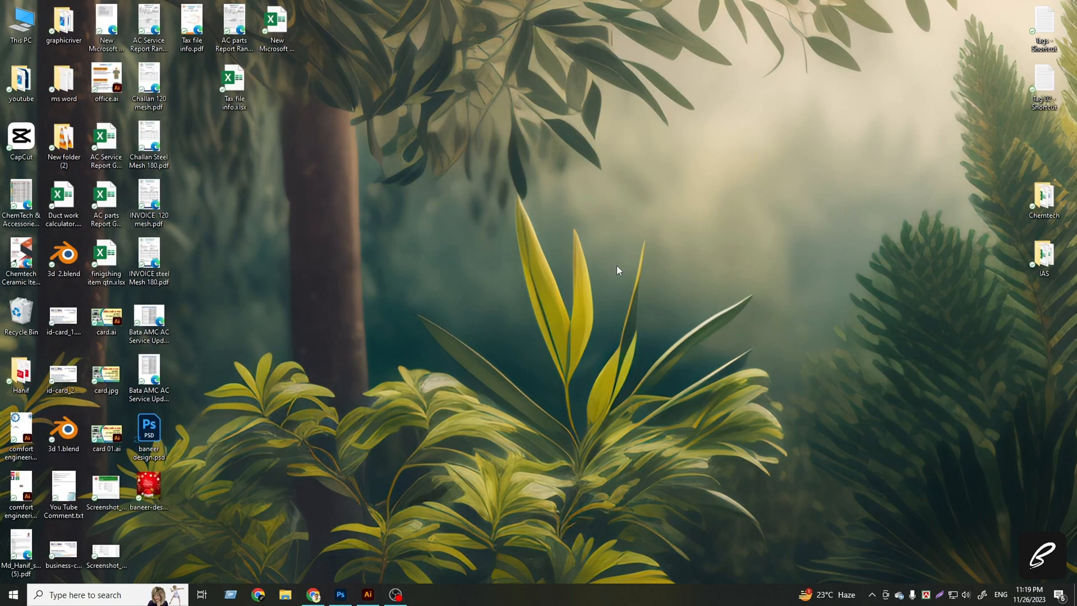